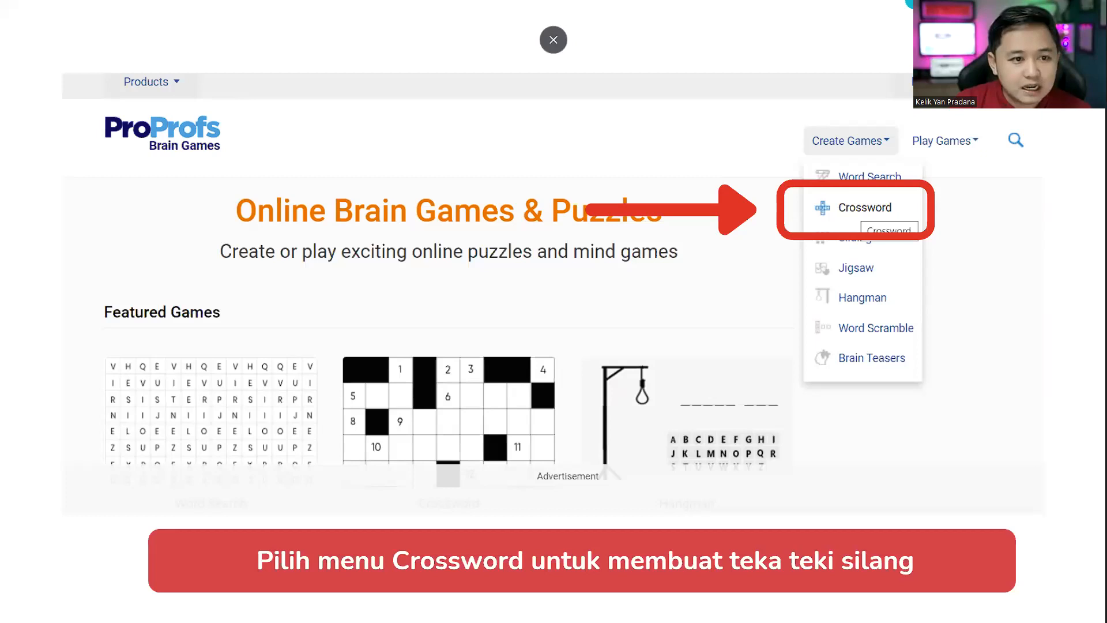
Mark the account area and the Create Games entry on the slide with freehand strokes, and clear all drawings
drag(917, 45, 995, 109)
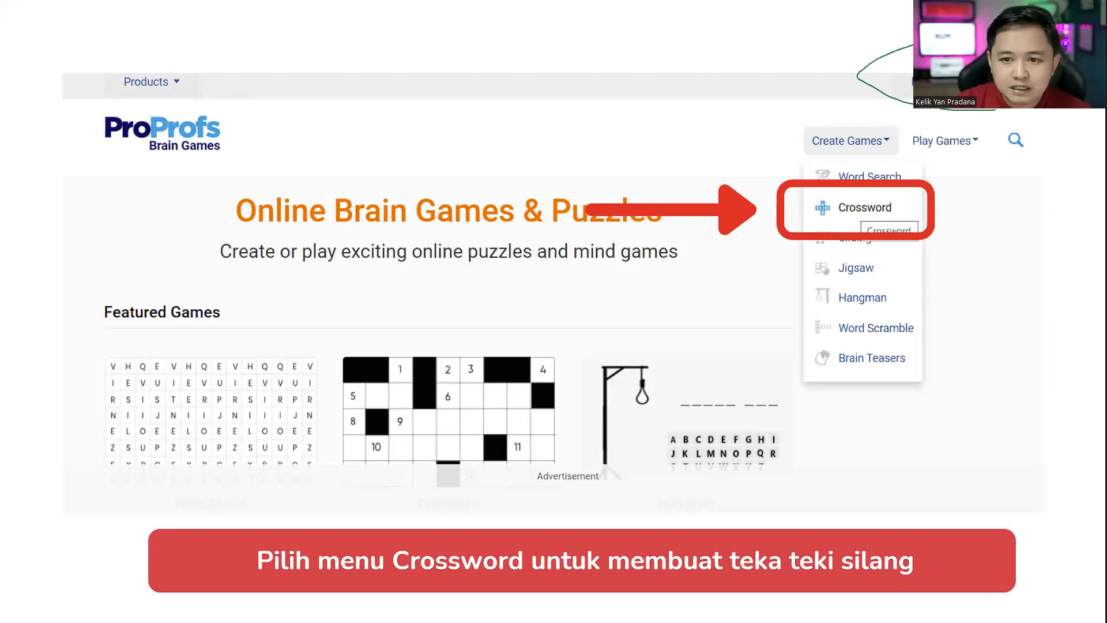
mouse_move(909, 55)
mouse_down()
mouse_move(893, 78)
mouse_move(914, 104)
mouse_move(874, 104)
mouse_up()
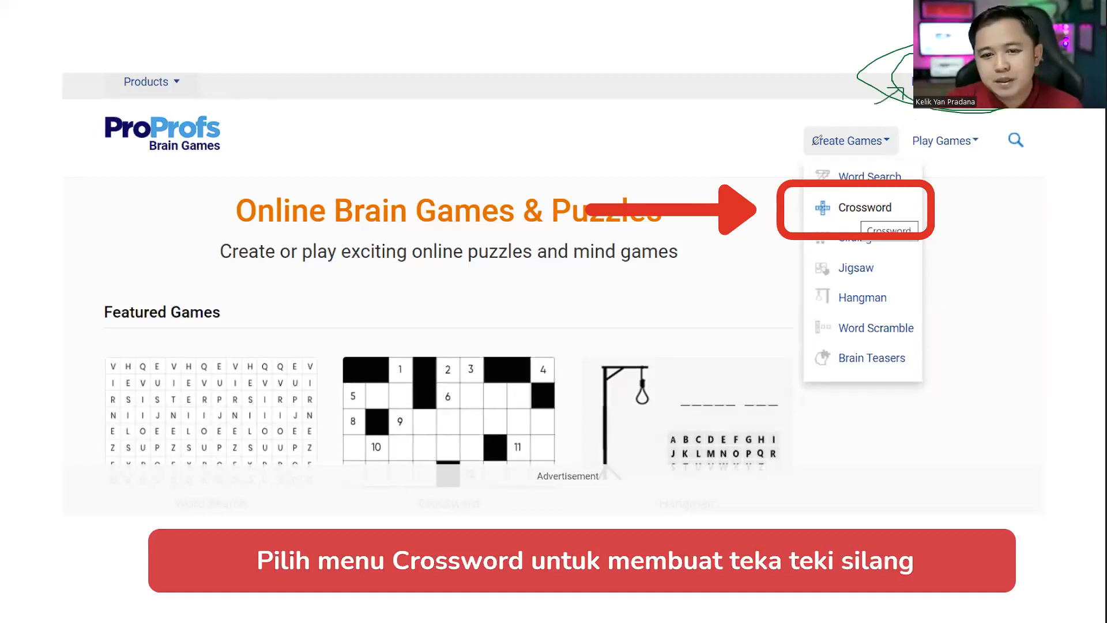
mouse_move(811, 130)
mouse_down()
mouse_move(785, 151)
mouse_move(789, 176)
mouse_move(799, 164)
mouse_up()
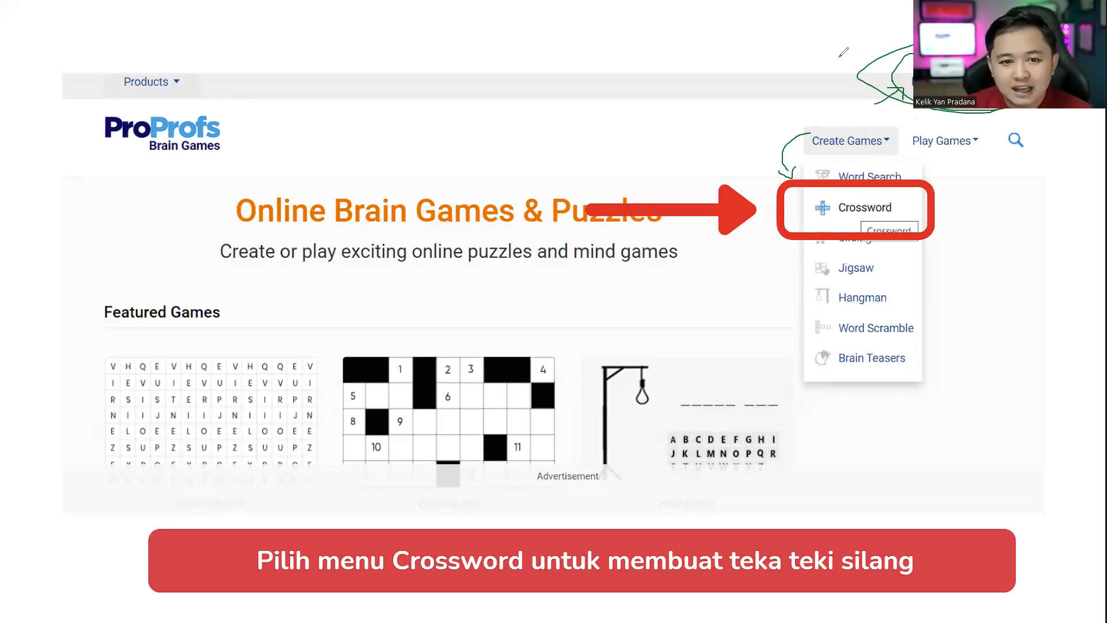
click(724, 58)
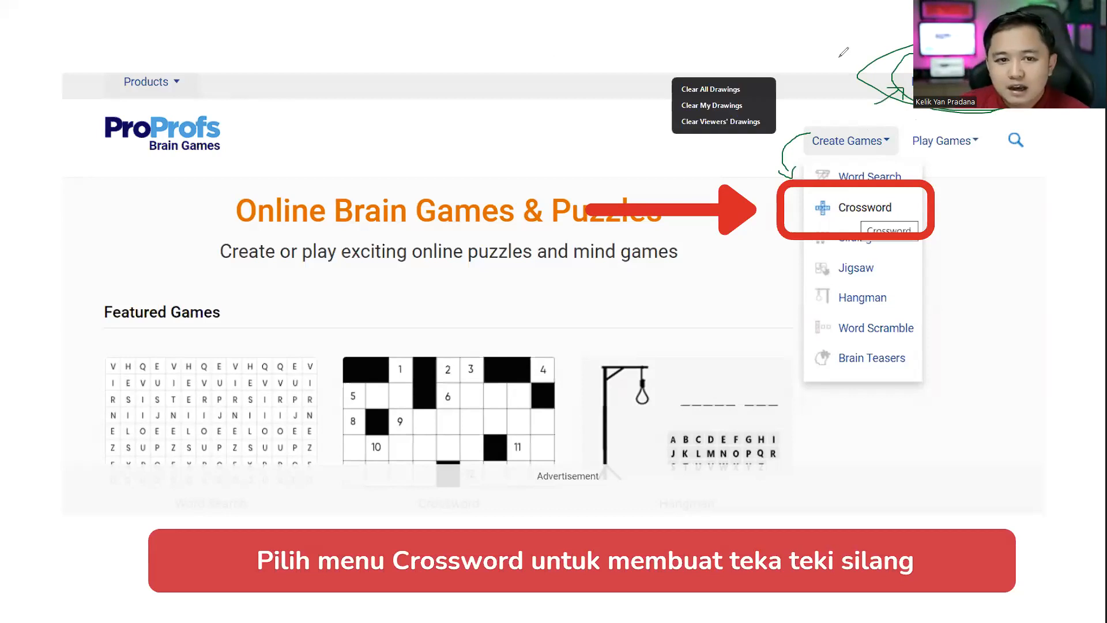
click(711, 89)
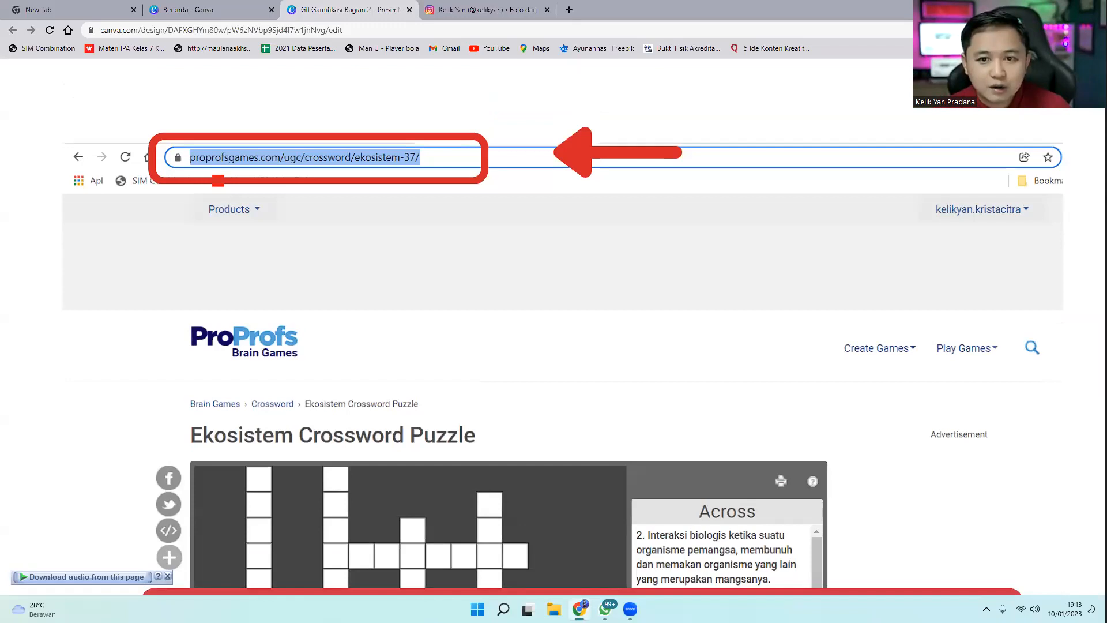
Open a new browser tab outside the presentation and demonstrate zooming the page out and in, returning to 100%
key(Escape)
key(ctrl+t)
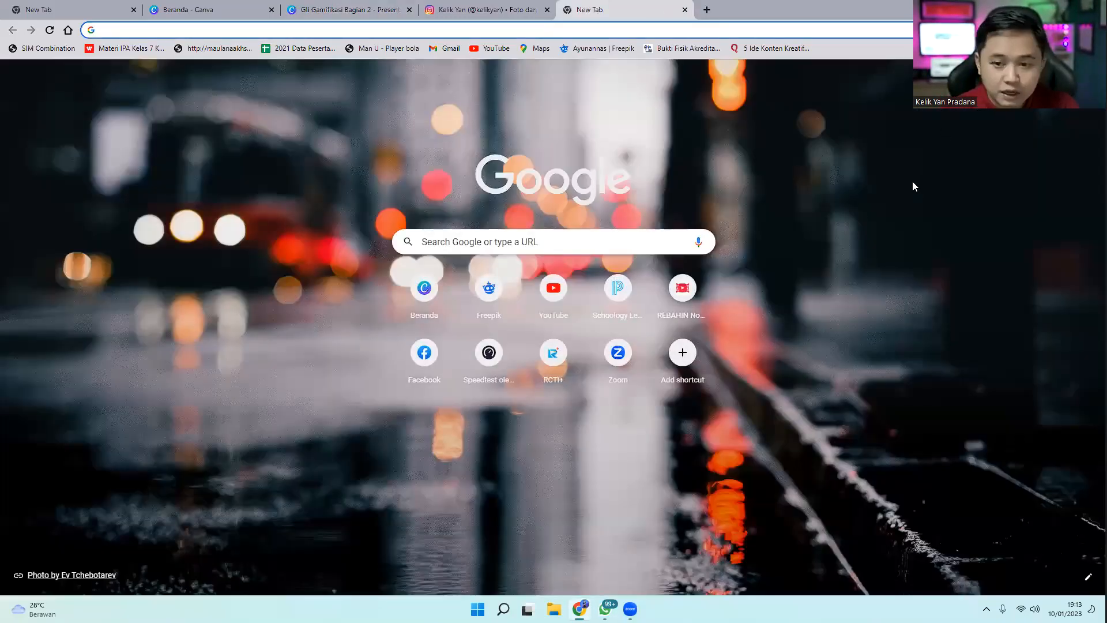
key(ctrl+minus)
key(ctrl+minus)
key(ctrl+minus)
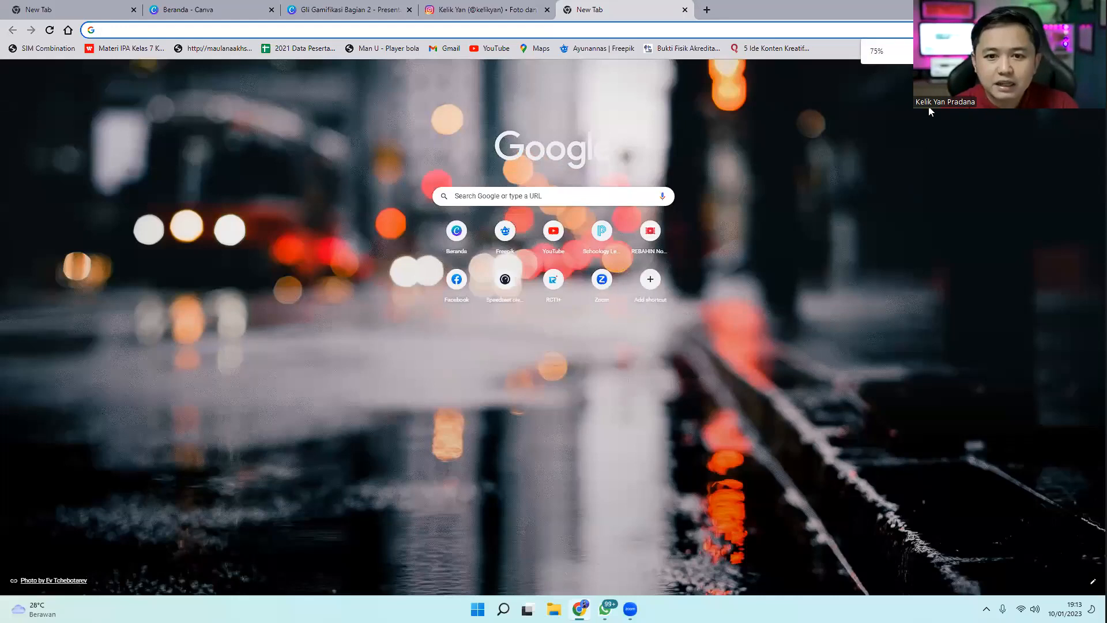
key(ctrl+minus)
key(ctrl+minus)
key(ctrl+plus)
key(ctrl+plus)
key(ctrl+plus)
key(ctrl+plus)
key(ctrl+plus)
key(ctrl+plus)
key(ctrl+plus)
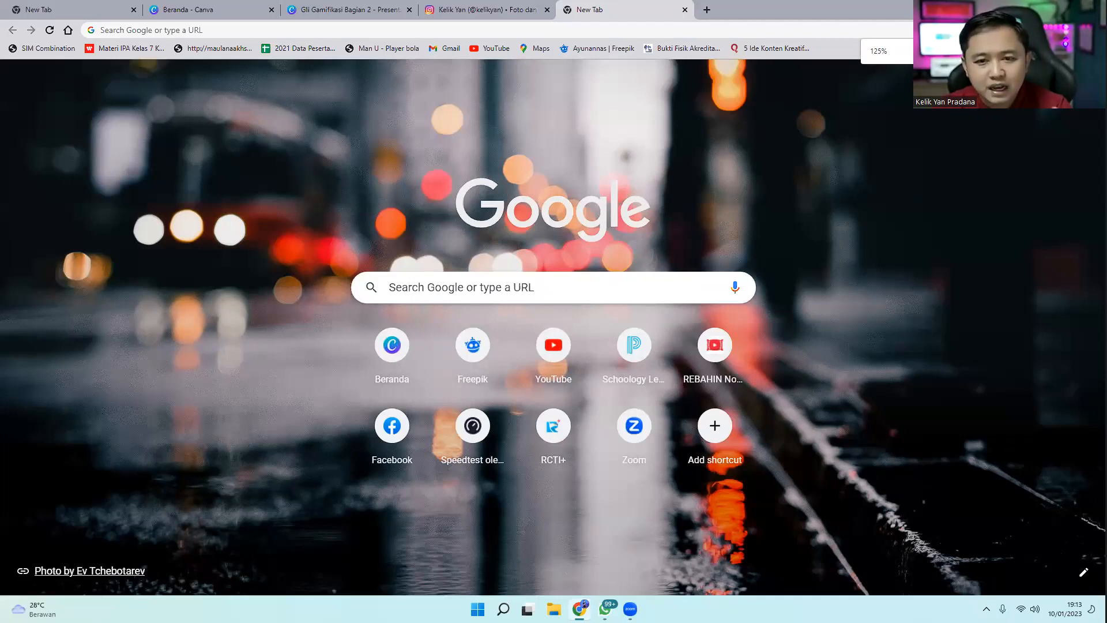
key(ctrl+minus)
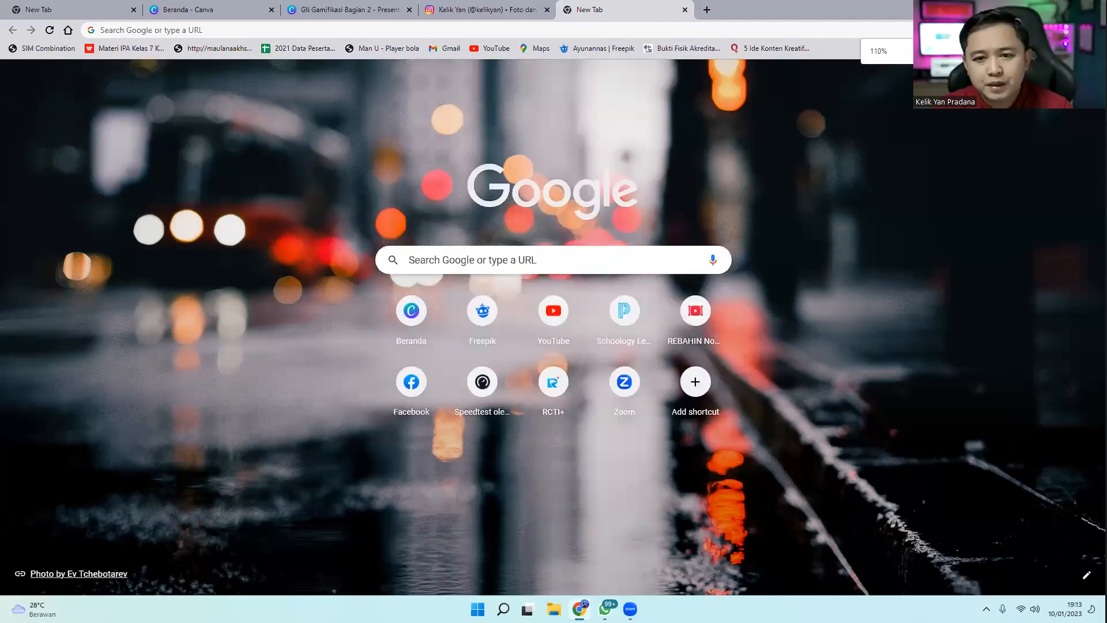
key(ctrl+minus)
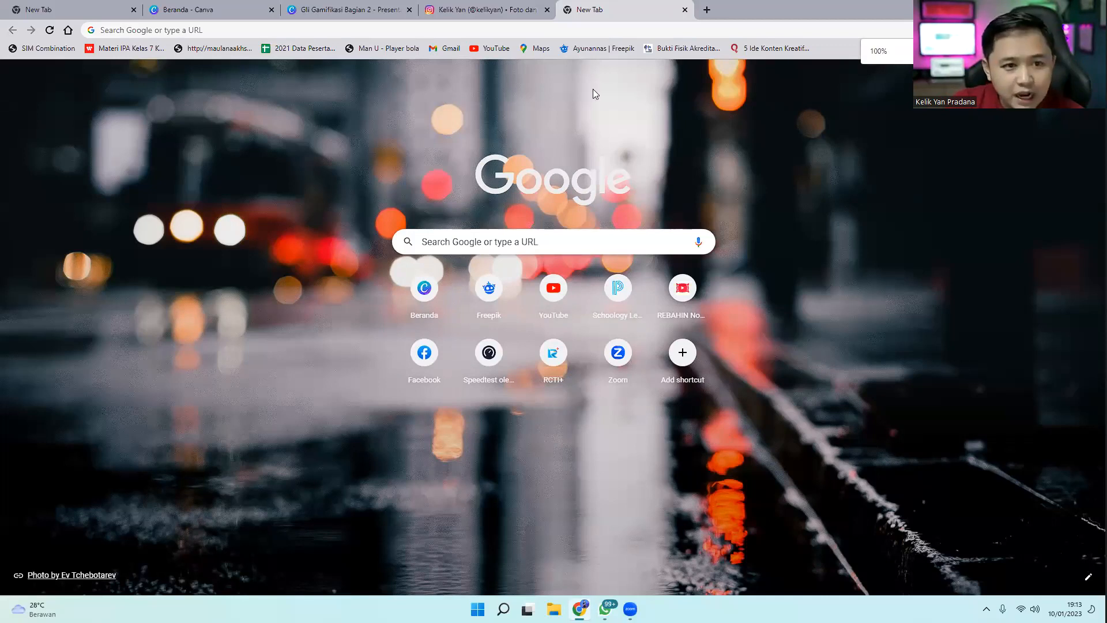
key(ctrl+l)
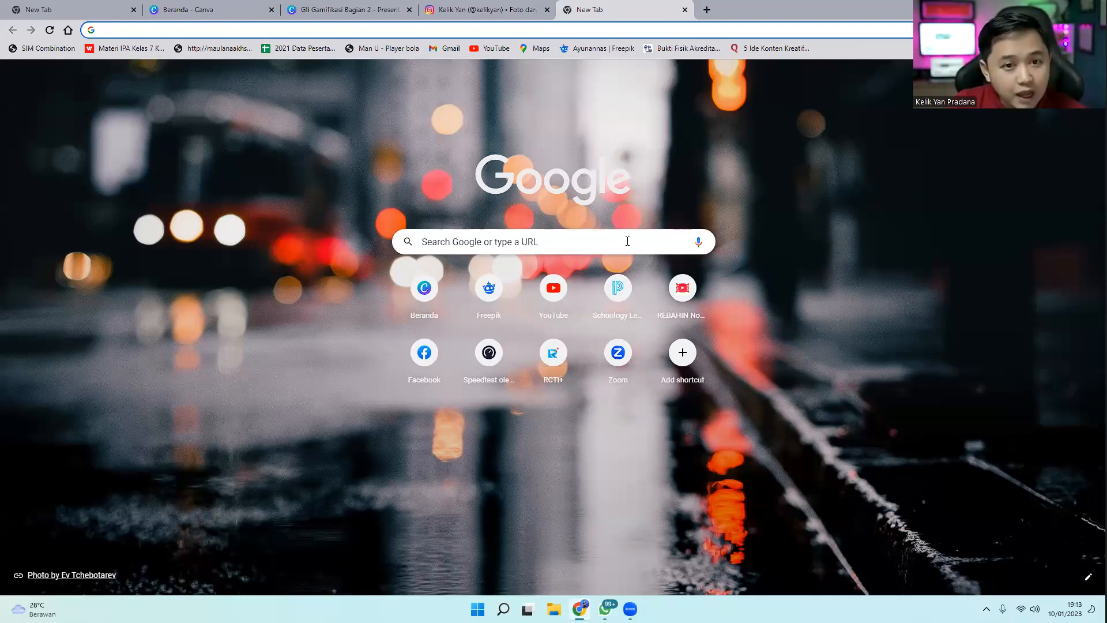
Return to the "GII Gamifikasi Bagian 2" presentation and resume it full screen, advancing one slide
click(349, 16)
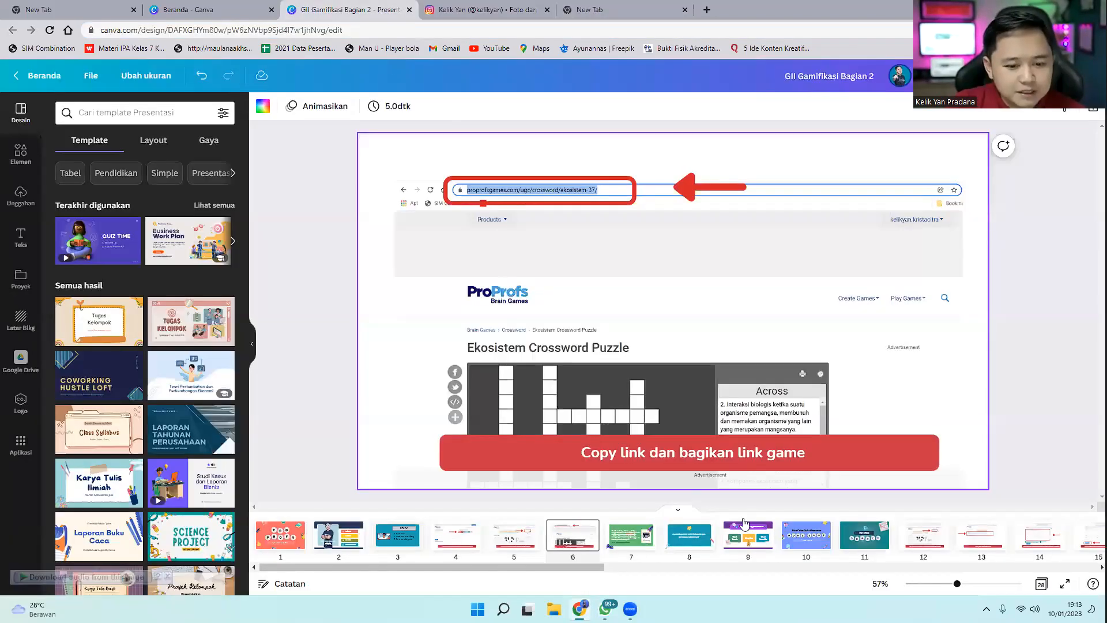
click(1065, 584)
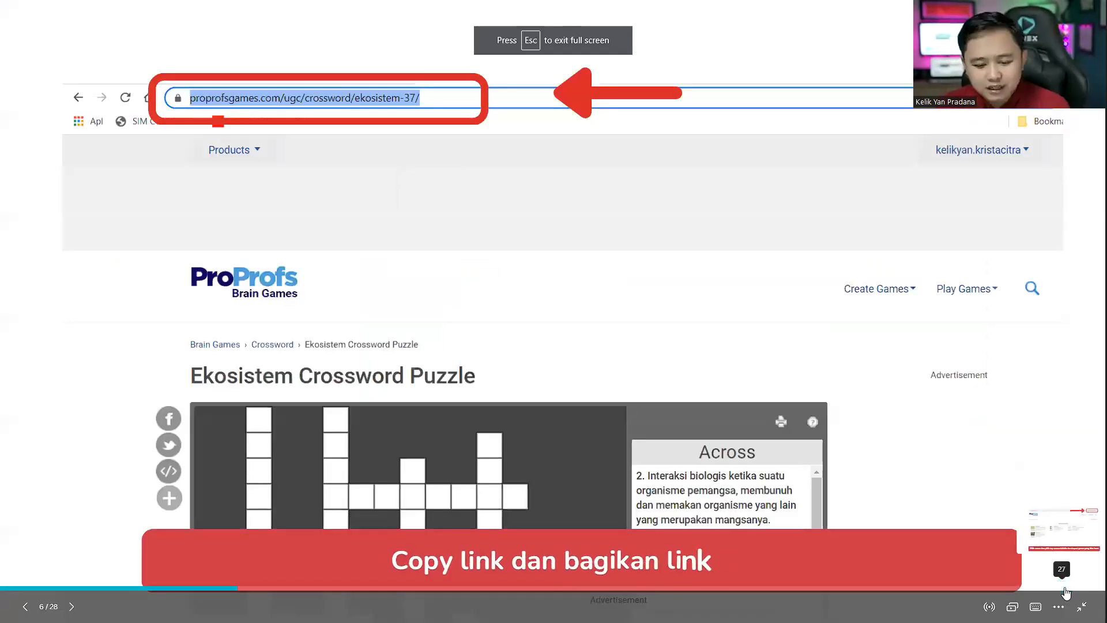
key(Right)
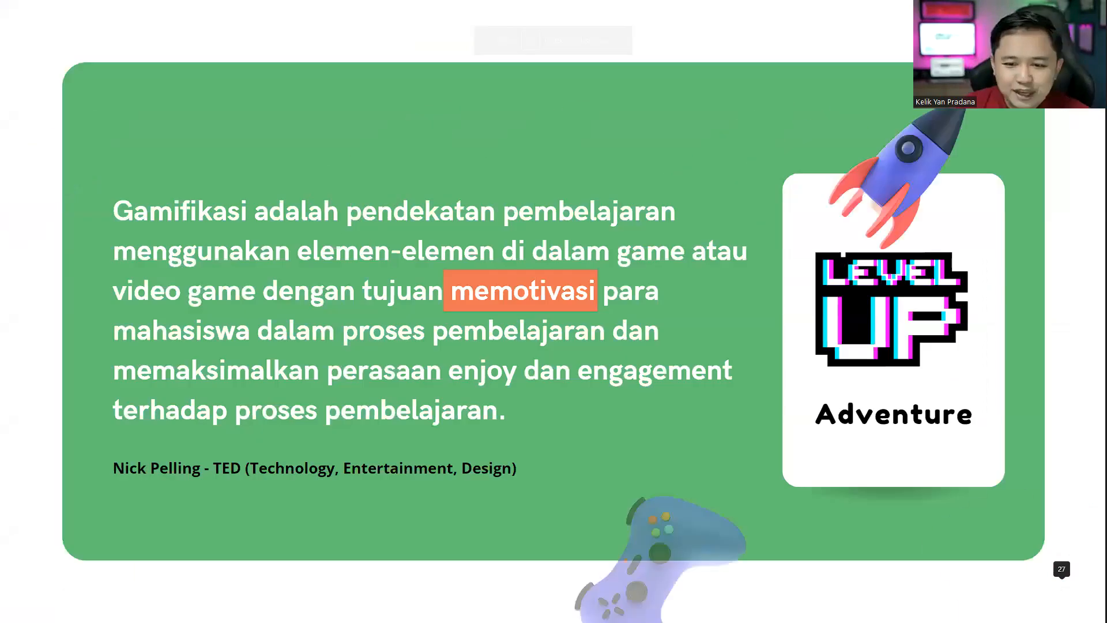
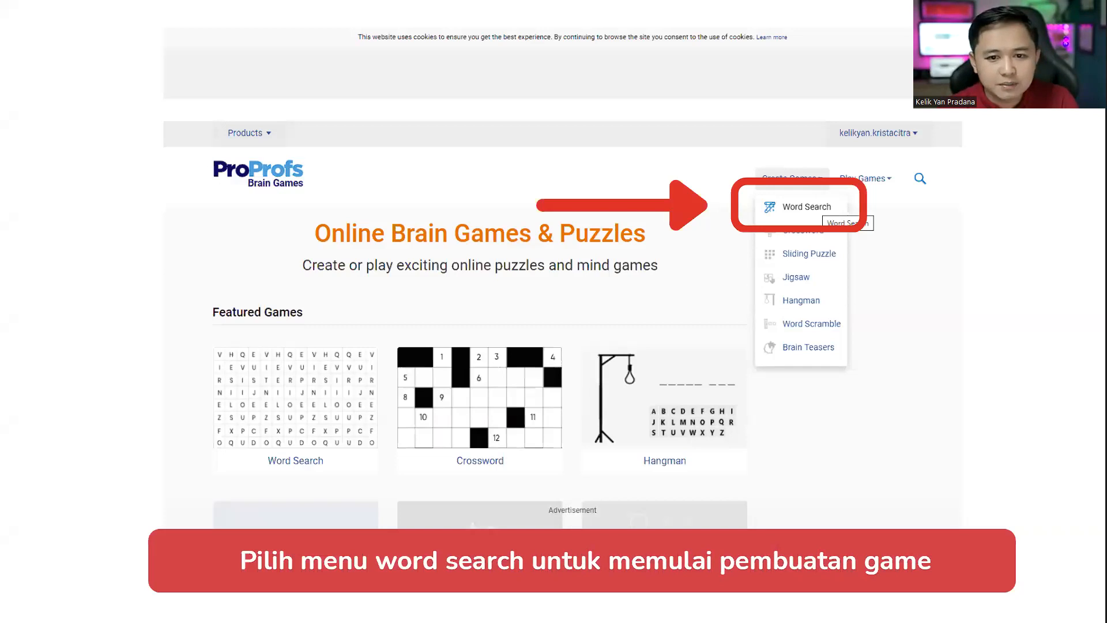
Circle the account name on the Word Search slide with an arrow pointing at it, and clear all drawings
mouse_move(869, 108)
mouse_down()
mouse_move(925, 113)
mouse_move(871, 143)
mouse_move(801, 153)
mouse_move(822, 141)
mouse_move(825, 151)
mouse_up()
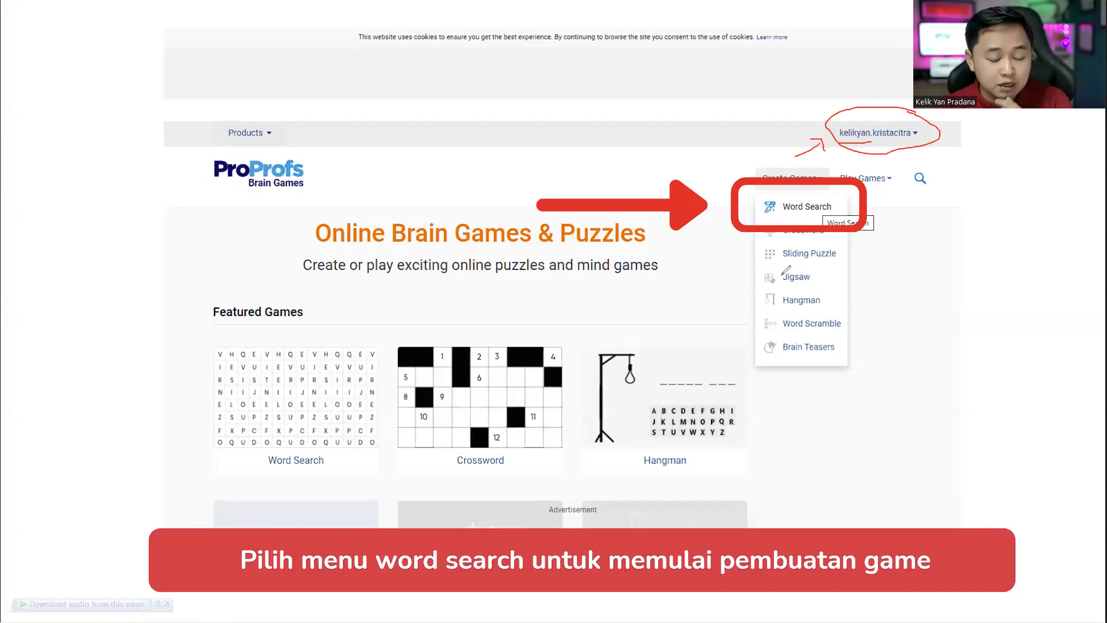
right_click(694, 96)
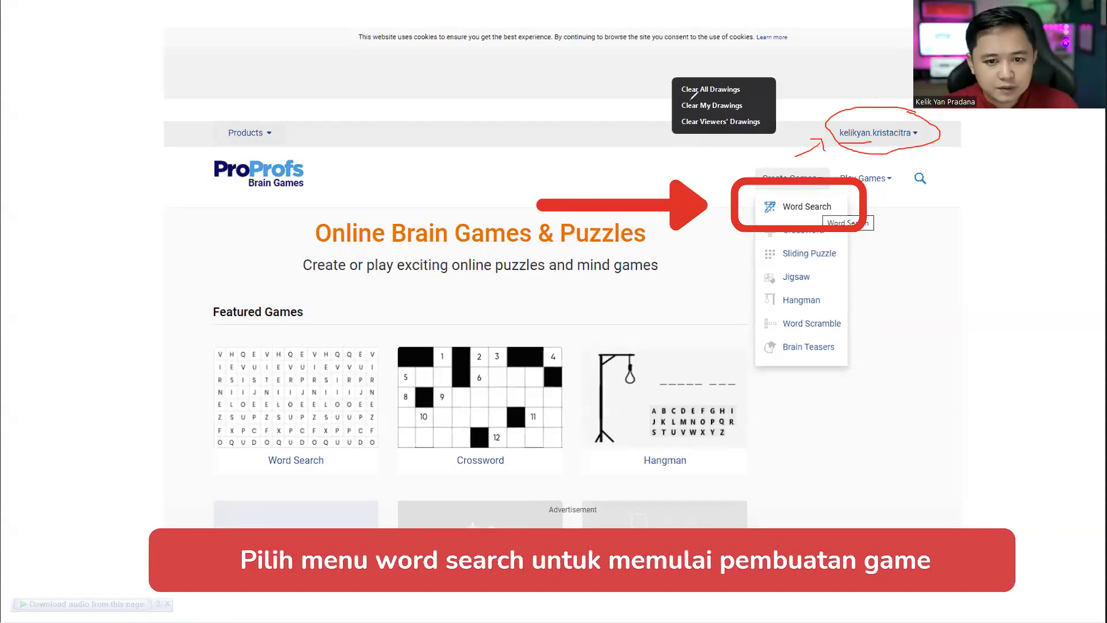
click(709, 83)
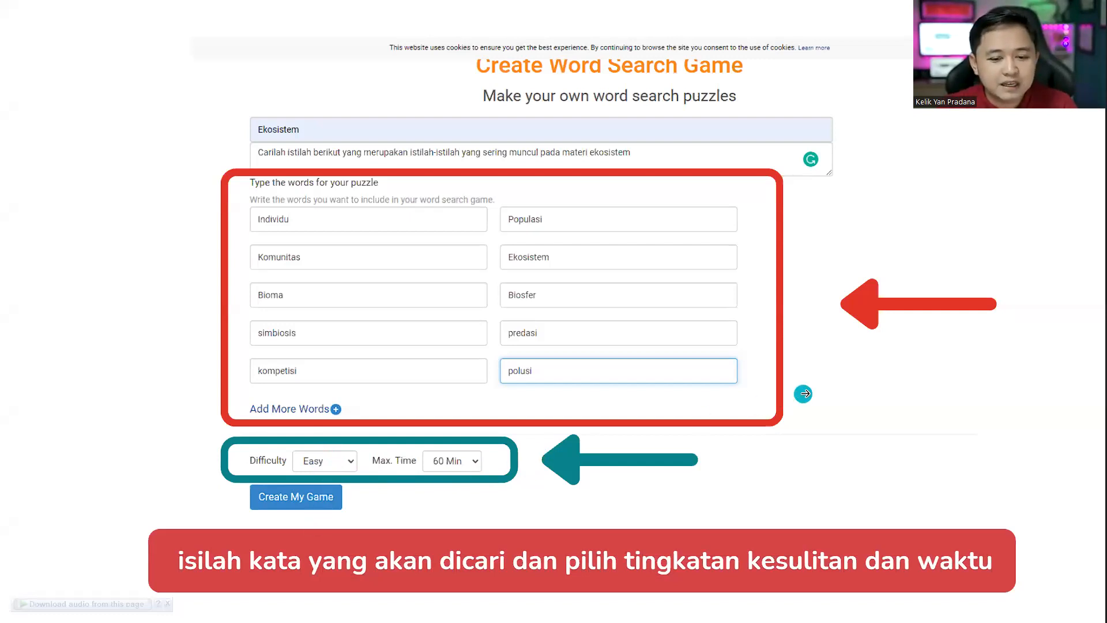
Advance to the "Create My Game" slide, and leave the presentation for the ProProfs certificate page
scroll(805, 393, down, 1)
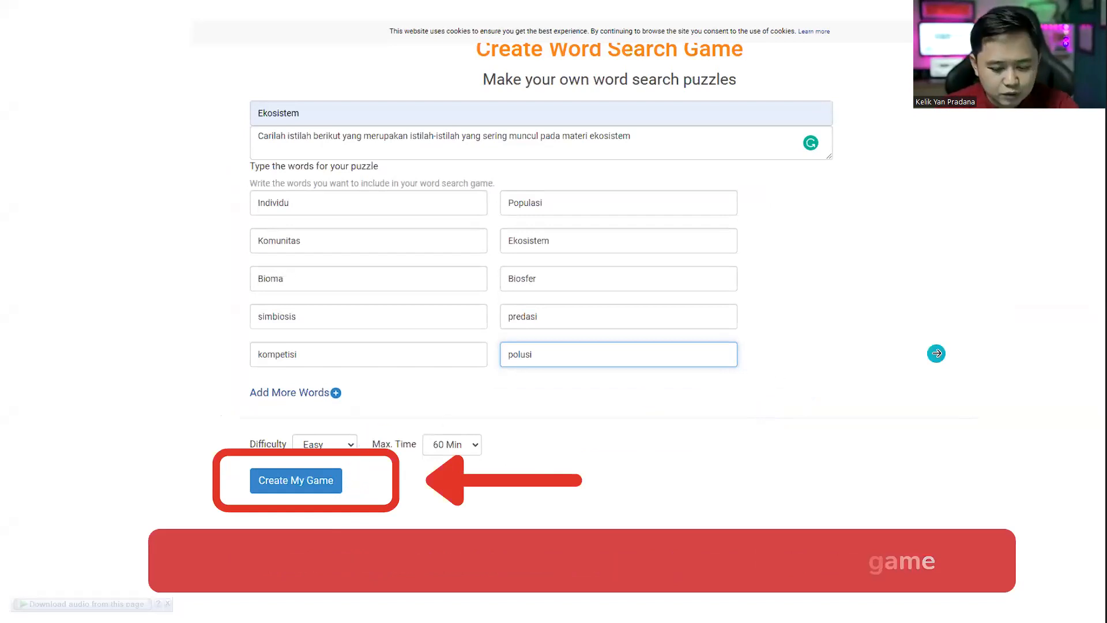
key(Escape)
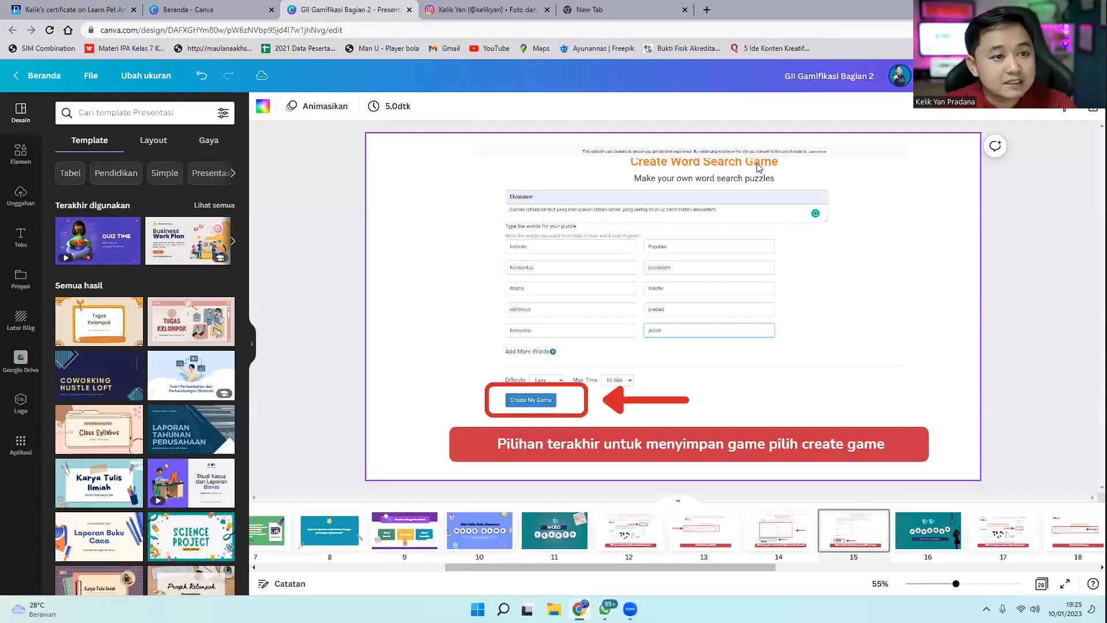
click(91, 5)
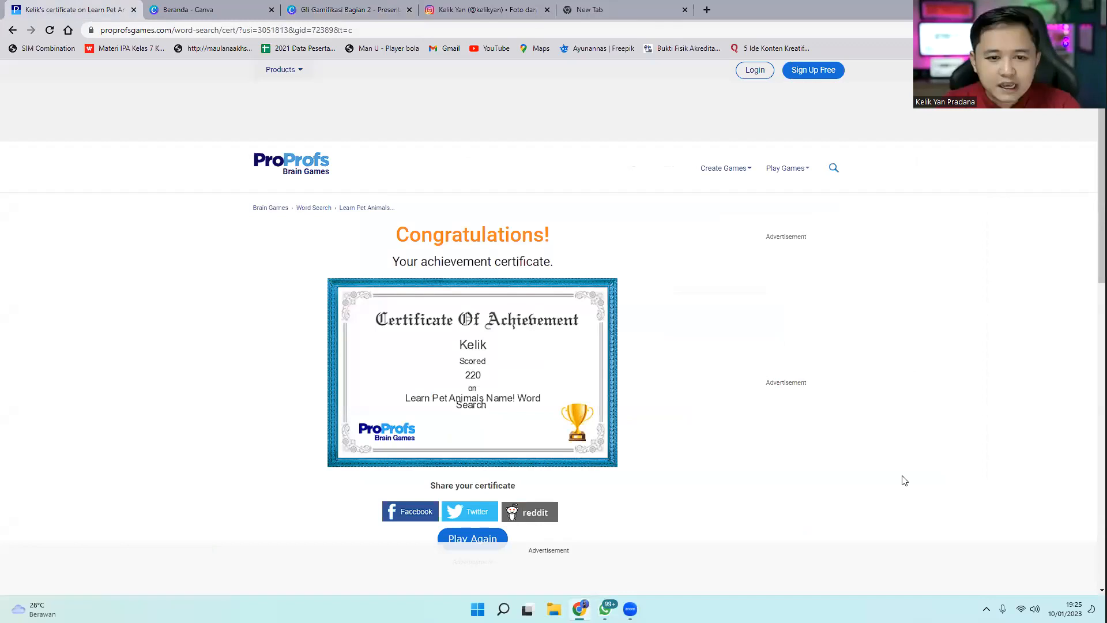
key(ctrl+plus)
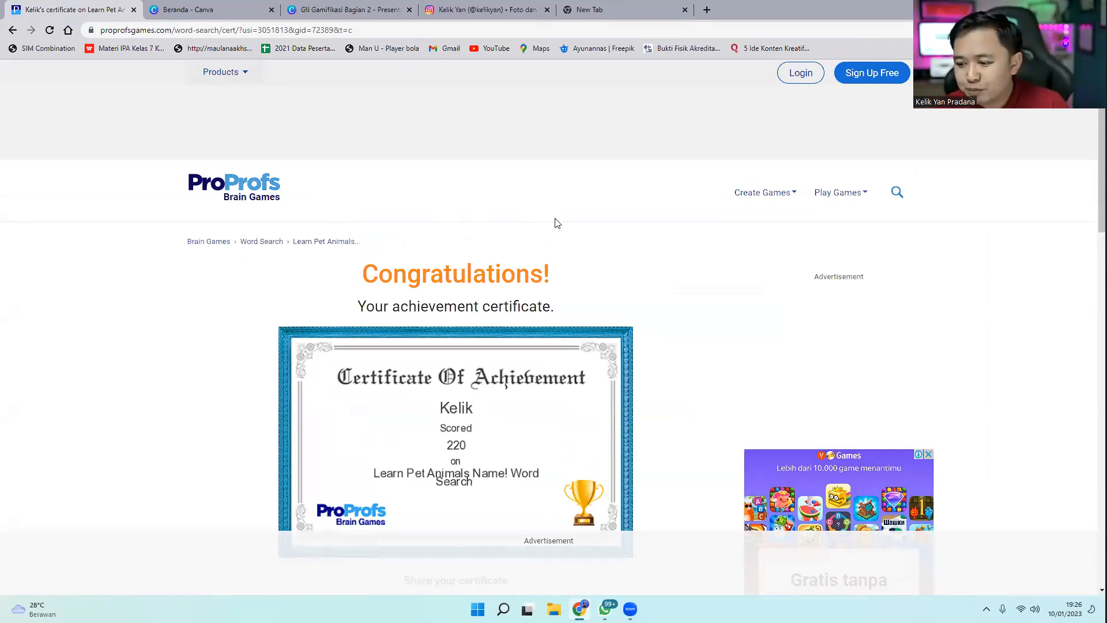
Log in to the ProProfs account using the Google sign-in
mouse_move(765, 193)
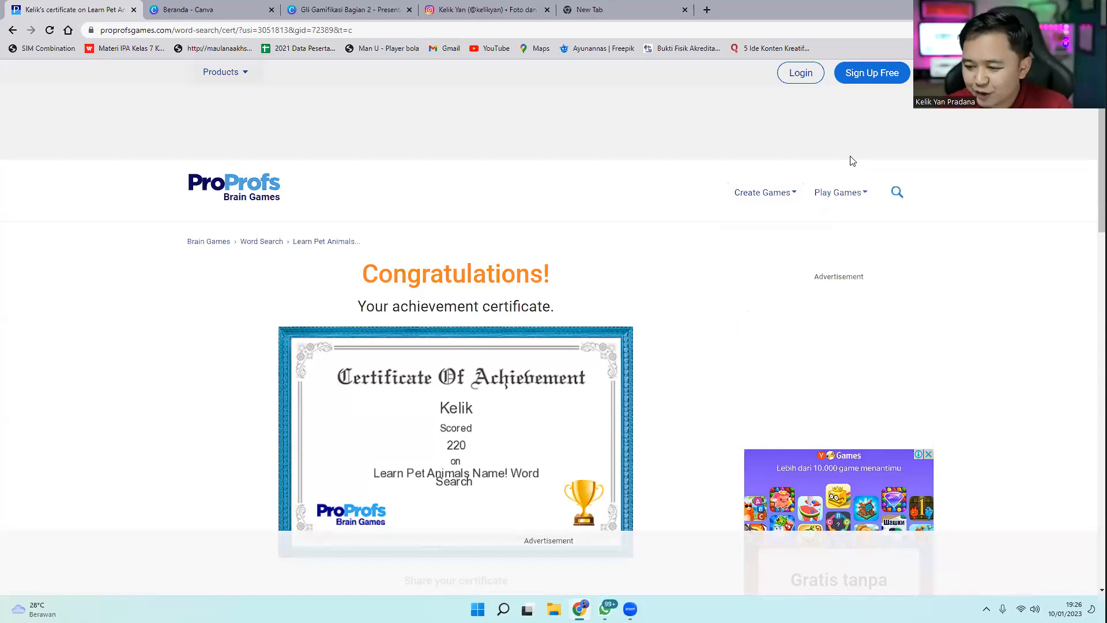
mouse_move(848, 194)
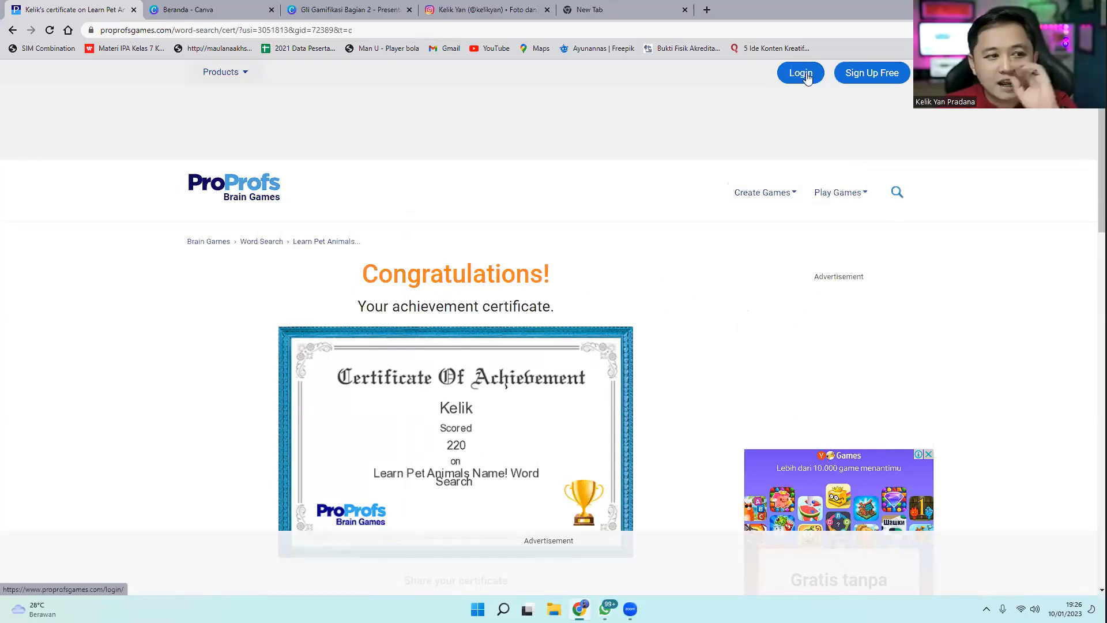
click(808, 78)
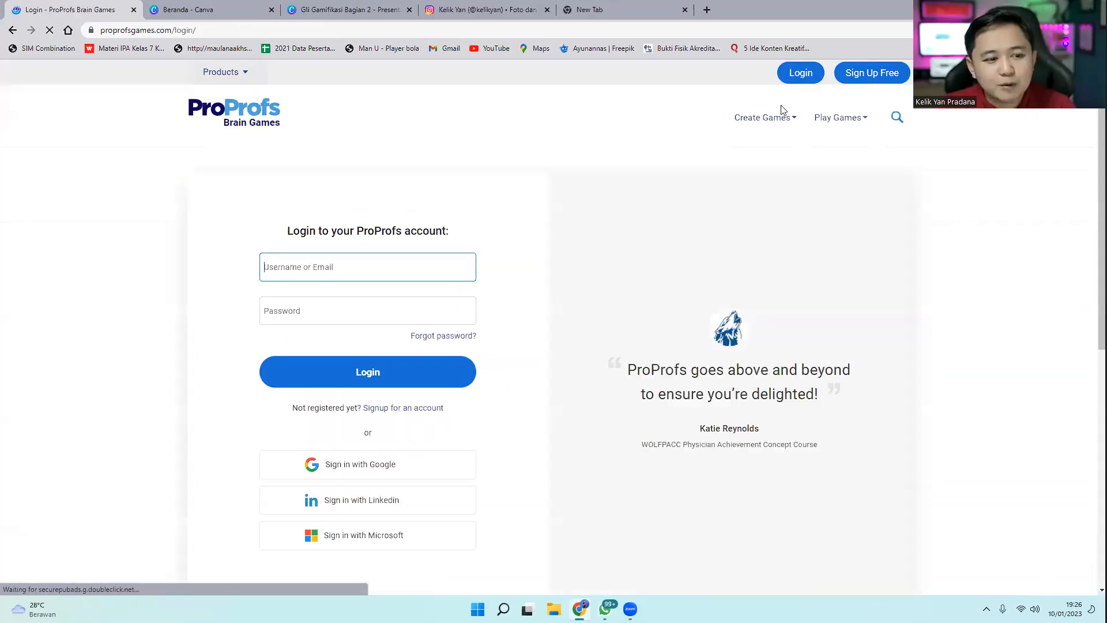
click(435, 463)
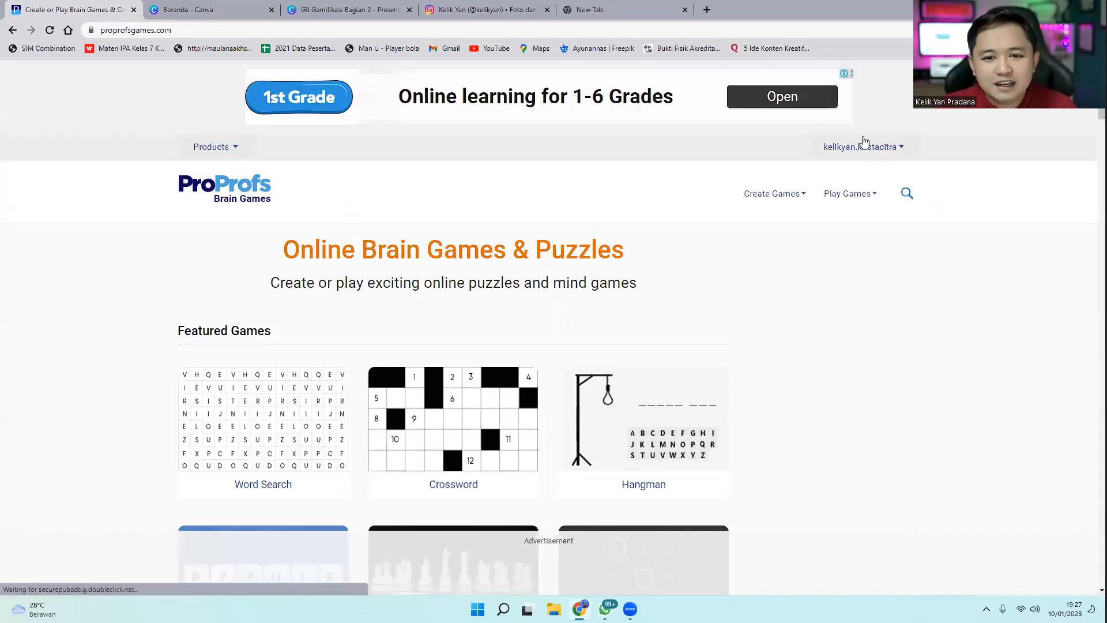
click(860, 147)
click(1004, 160)
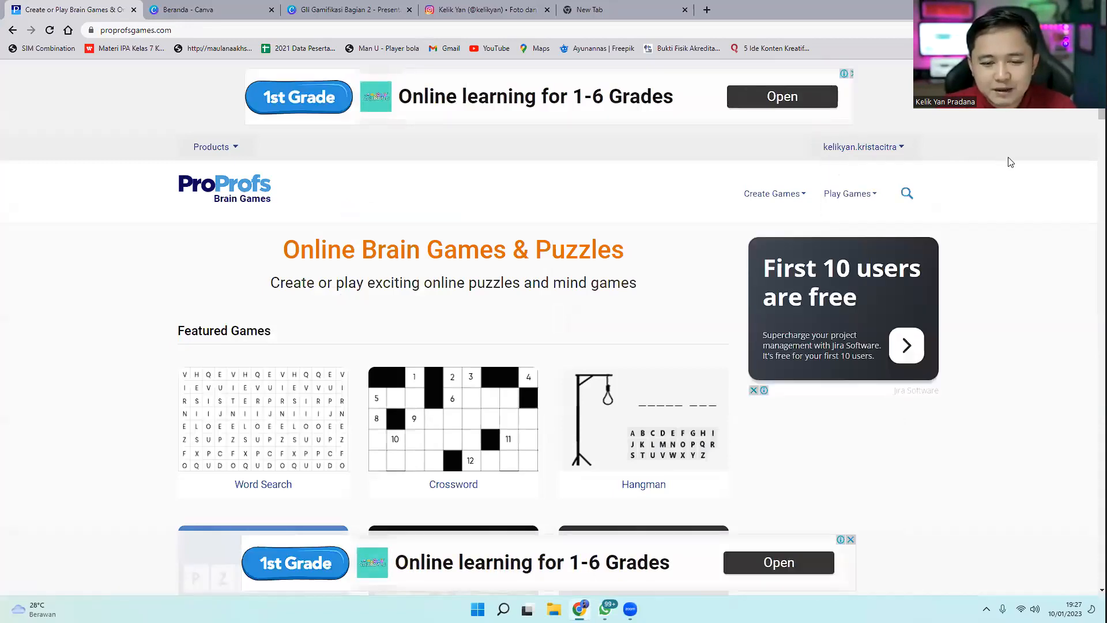
click(796, 197)
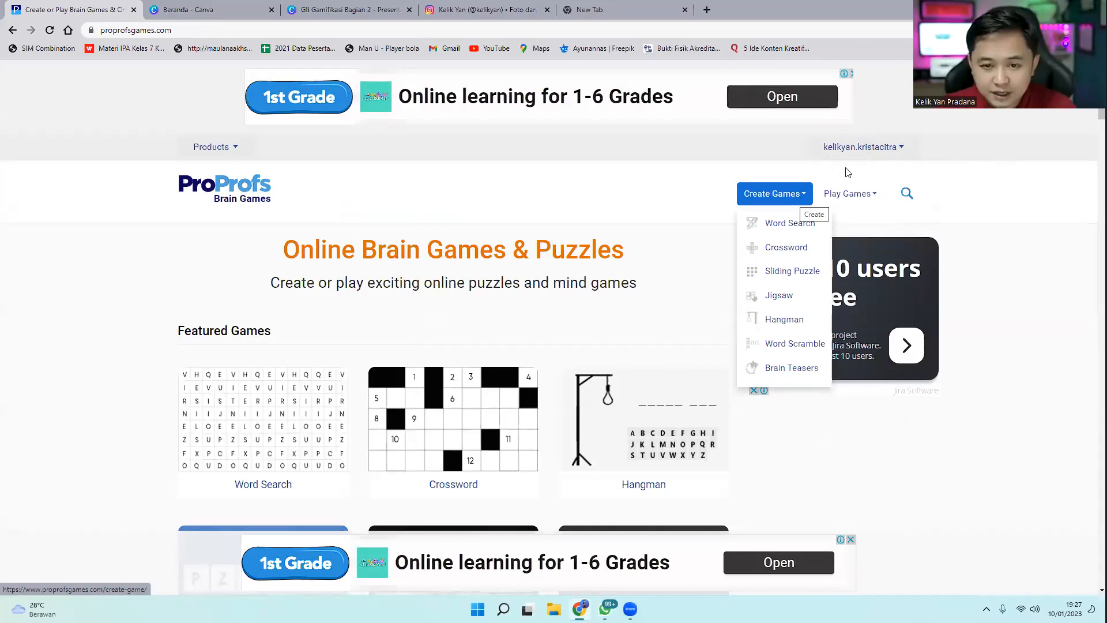
click(859, 152)
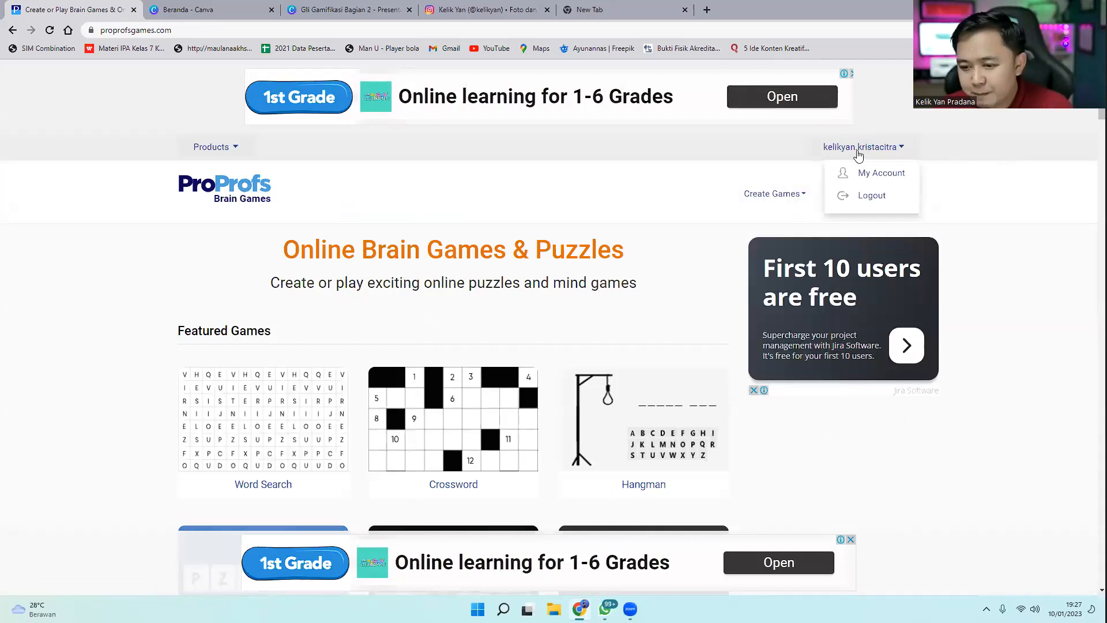
click(789, 194)
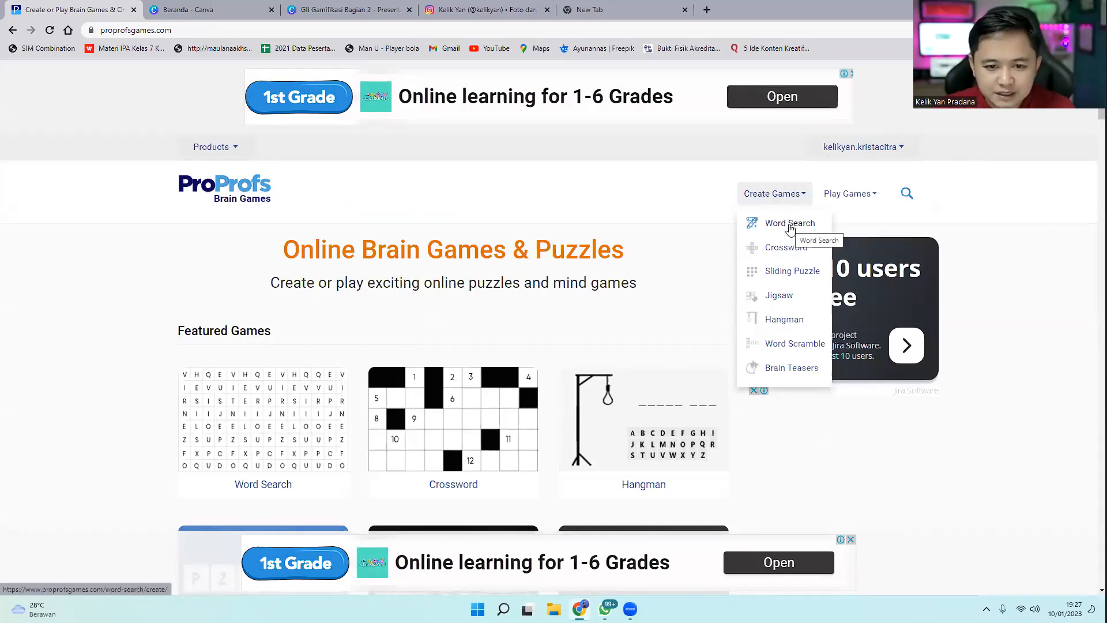
click(838, 151)
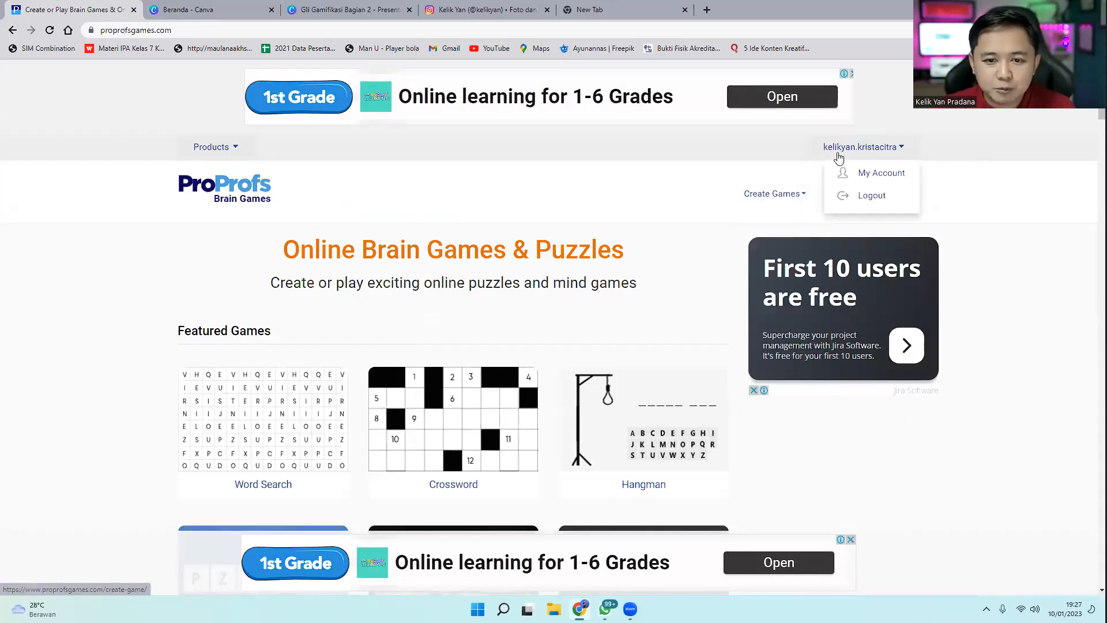
Start creating a Word Search game and name it "Sepak Bola"
click(788, 194)
click(788, 227)
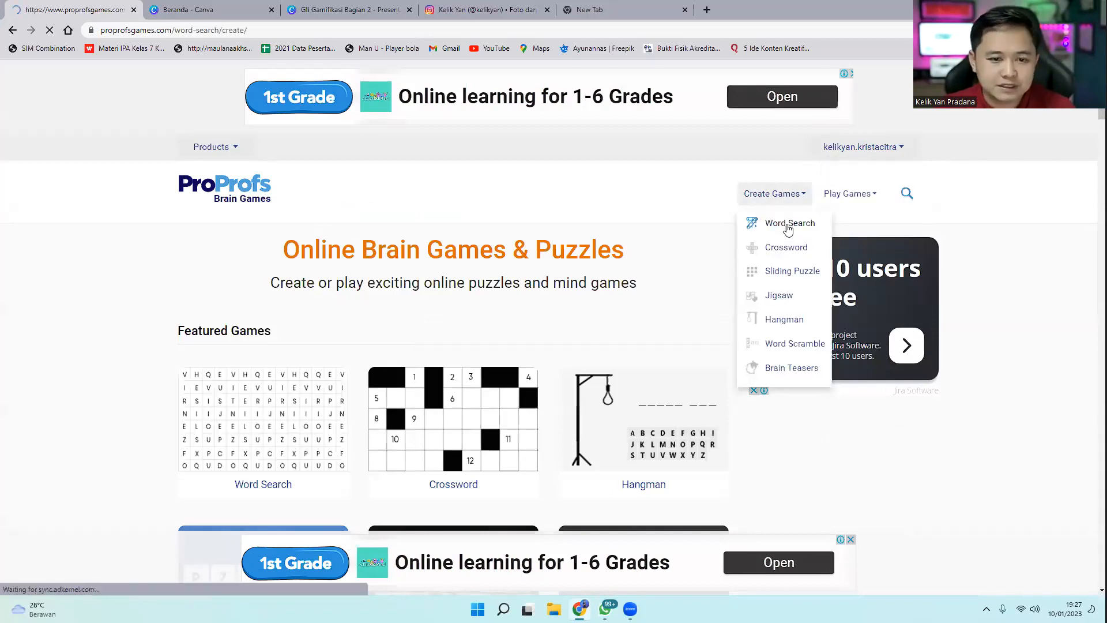
click(688, 249)
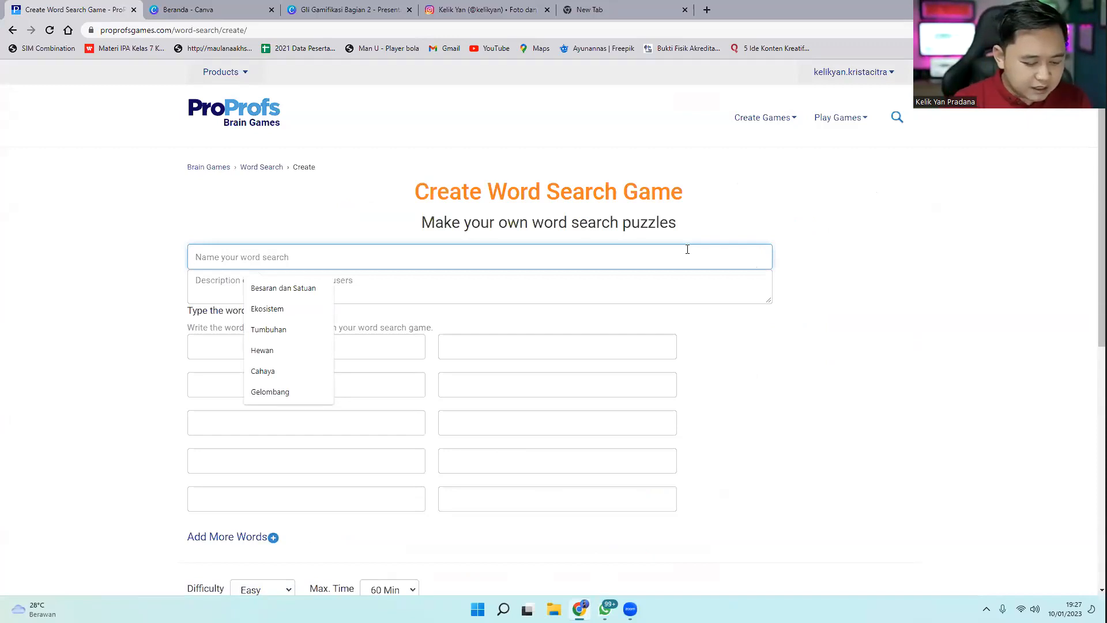
text(Sepak Bola)
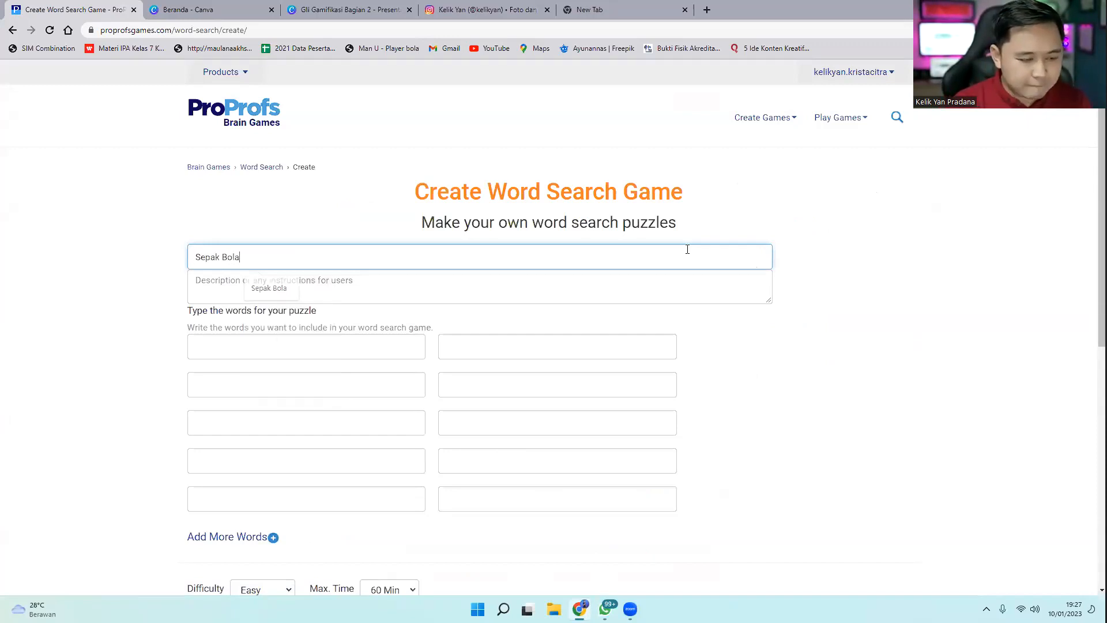
Enter the game description "Carilah kata yang berhubungan dengan sepak bola"
click(598, 292)
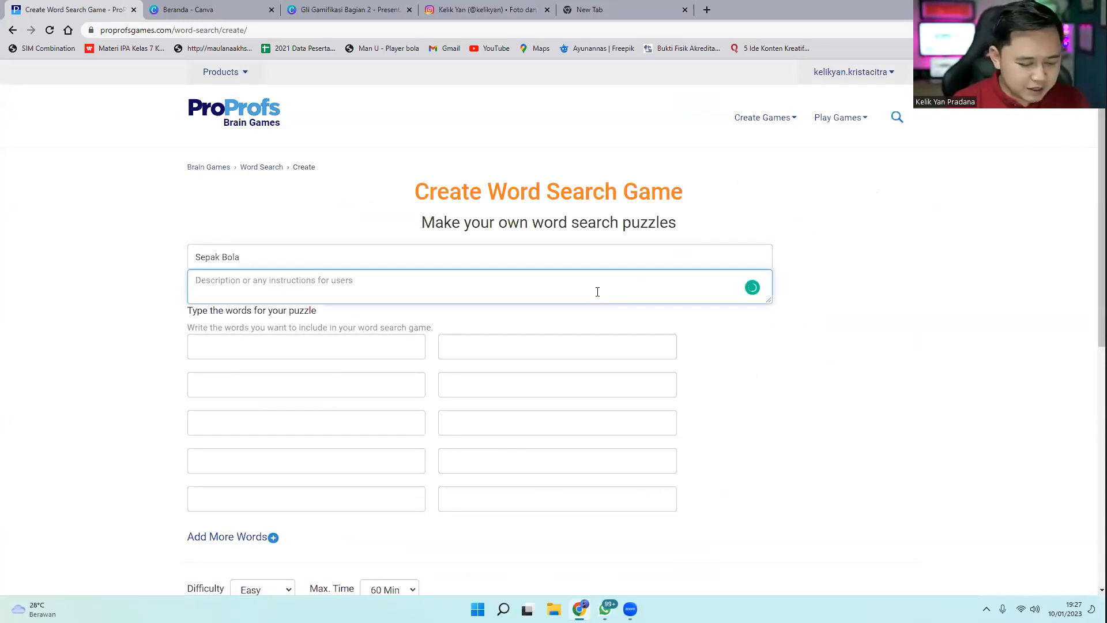
text(Carilah )
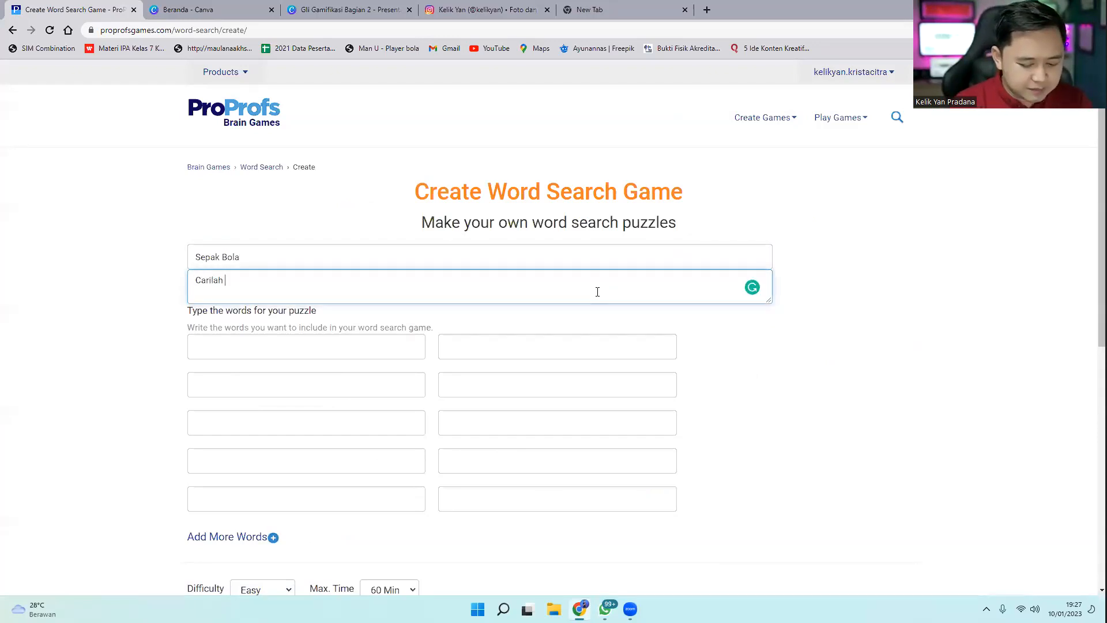
text(kata yang ber)
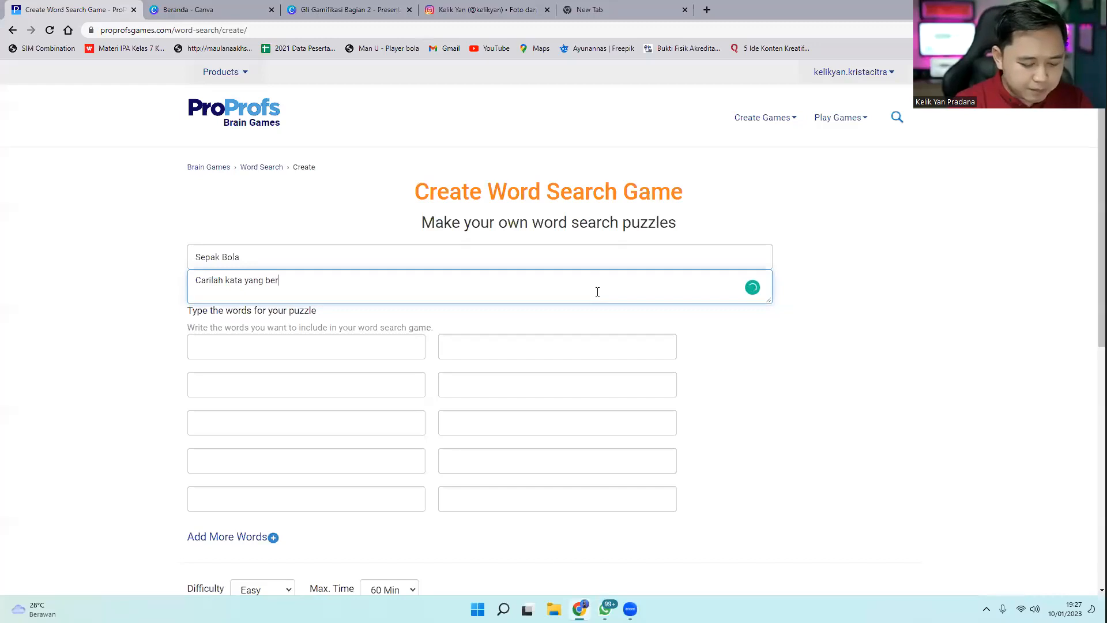
text(hubungan den)
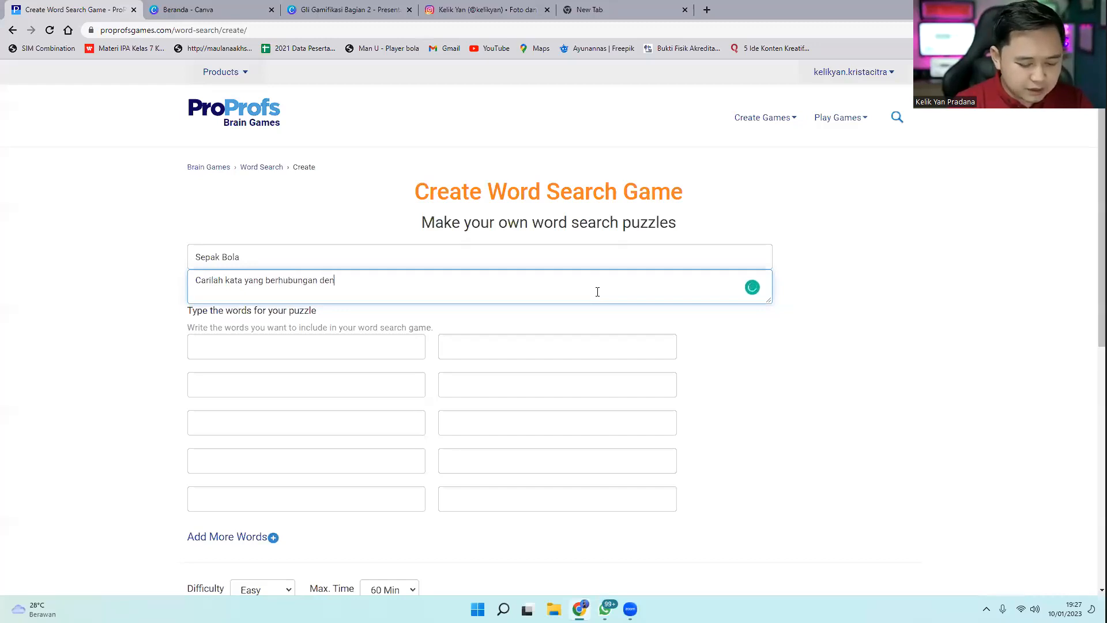
text(gan sepak bola)
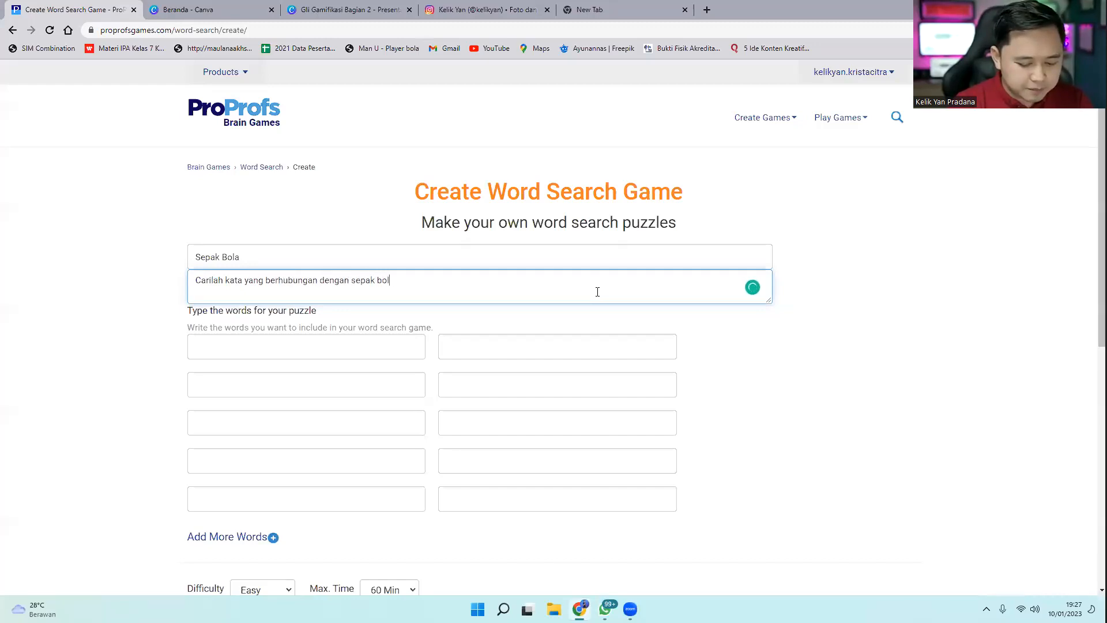
Enter the first four puzzle words: "umpan", "kiper", "striker" and "bek"
click(235, 341)
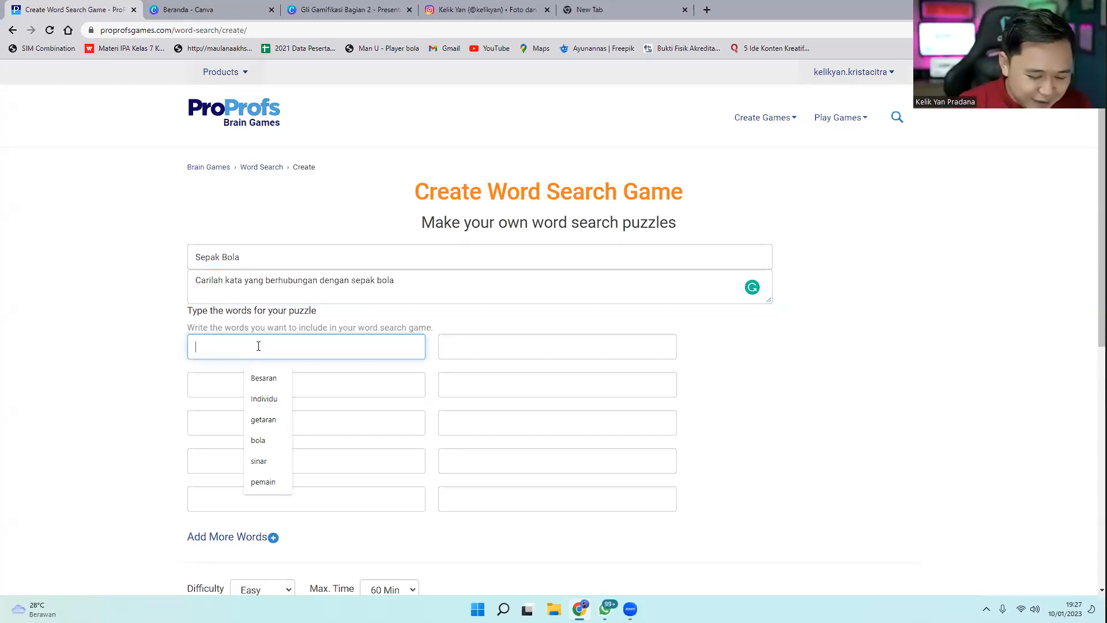
text(umpan)
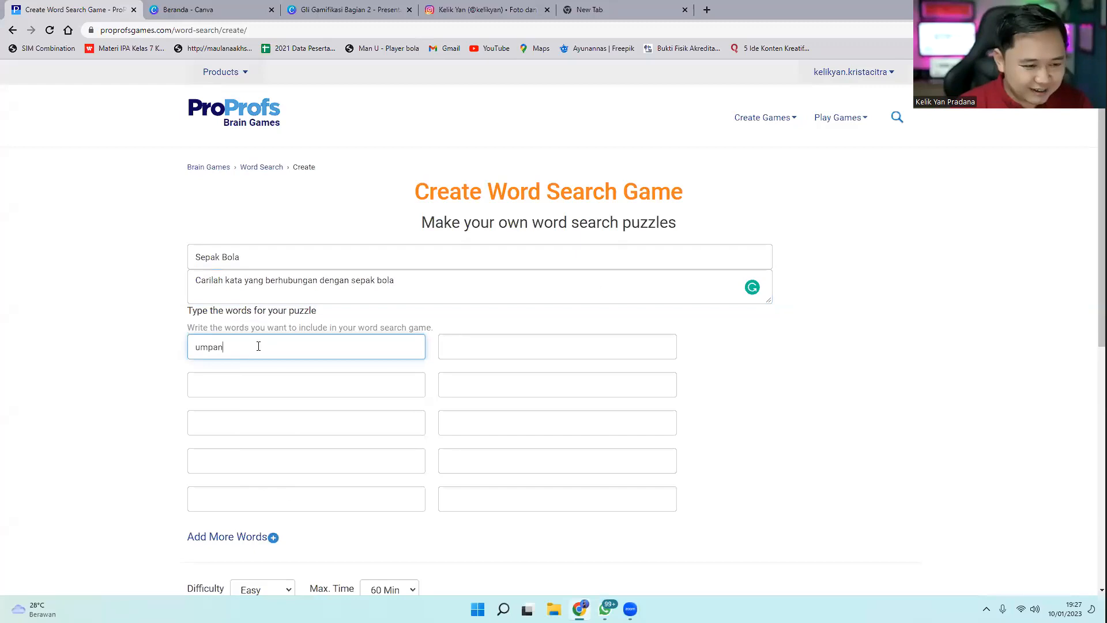
click(495, 348)
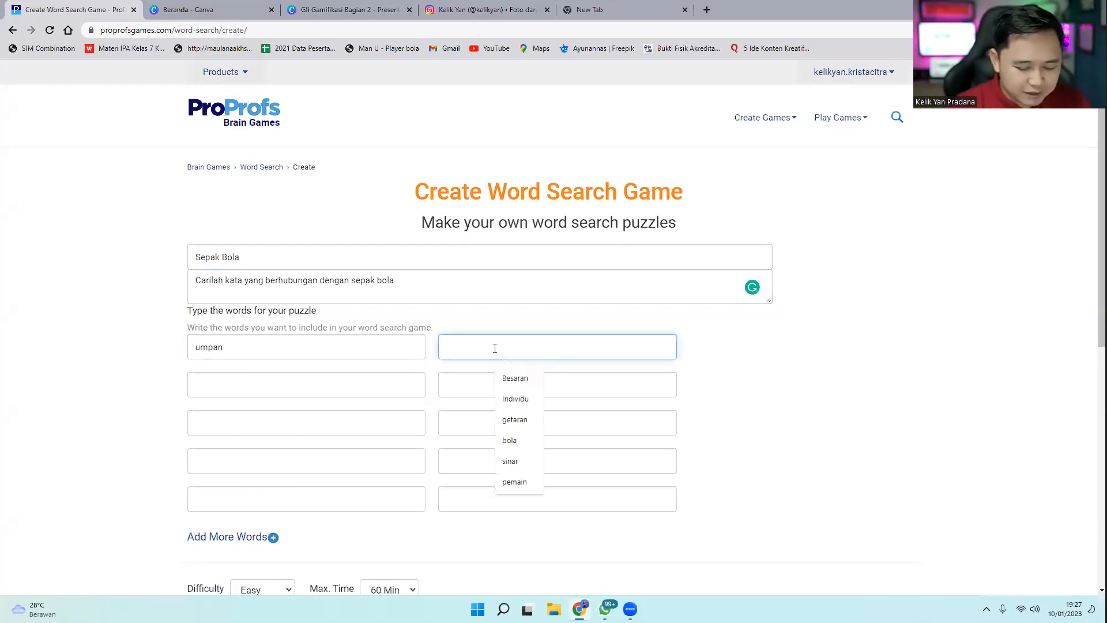
text(kiper)
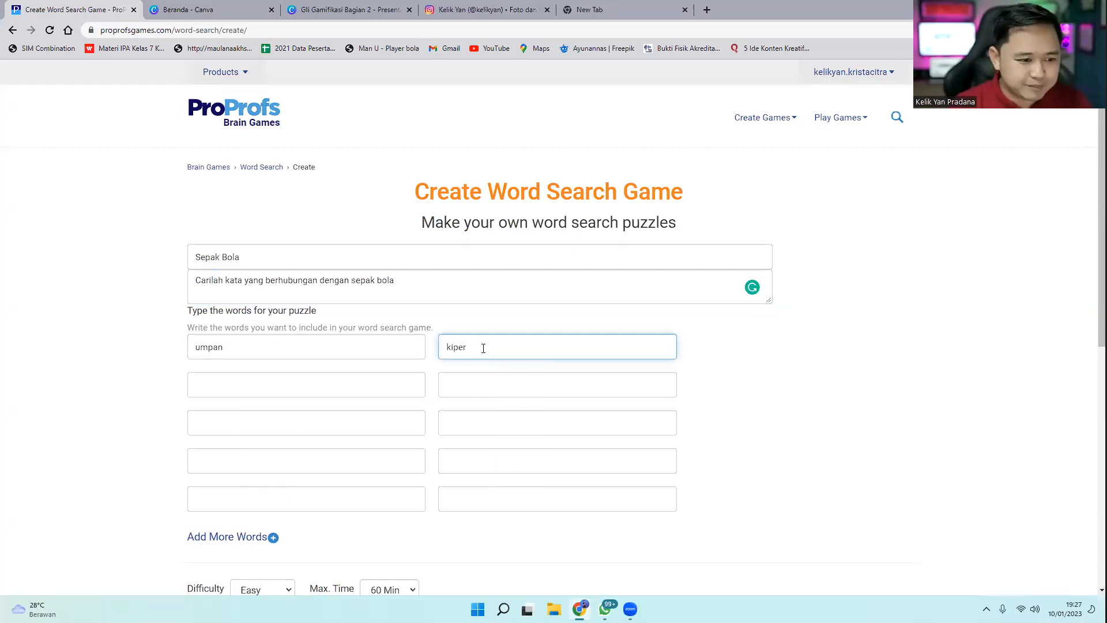
click(362, 384)
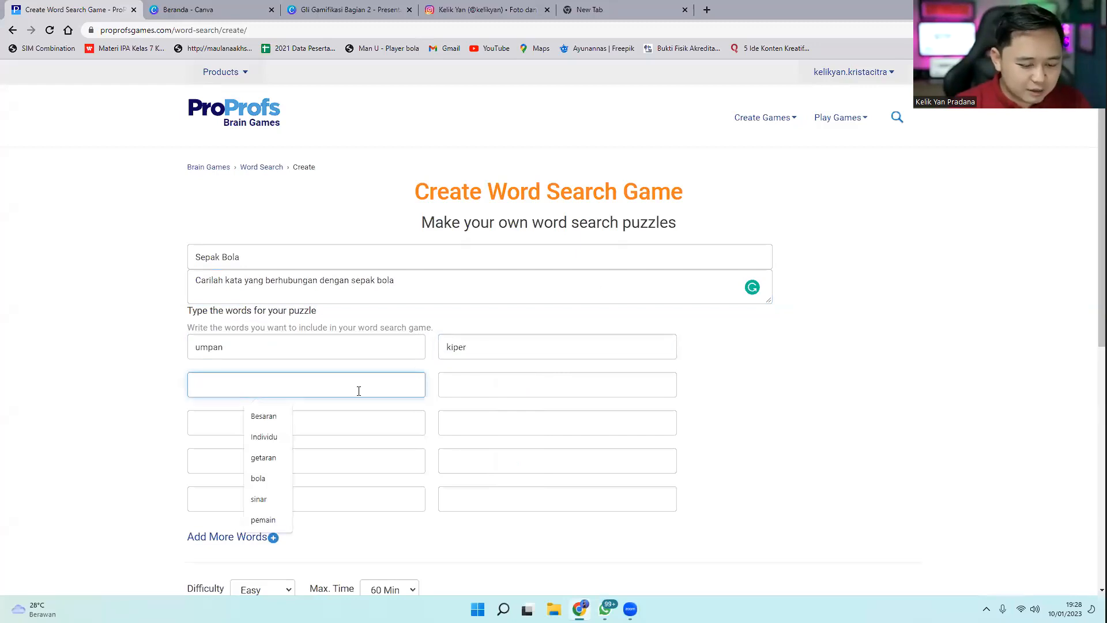
text(striker)
click(496, 382)
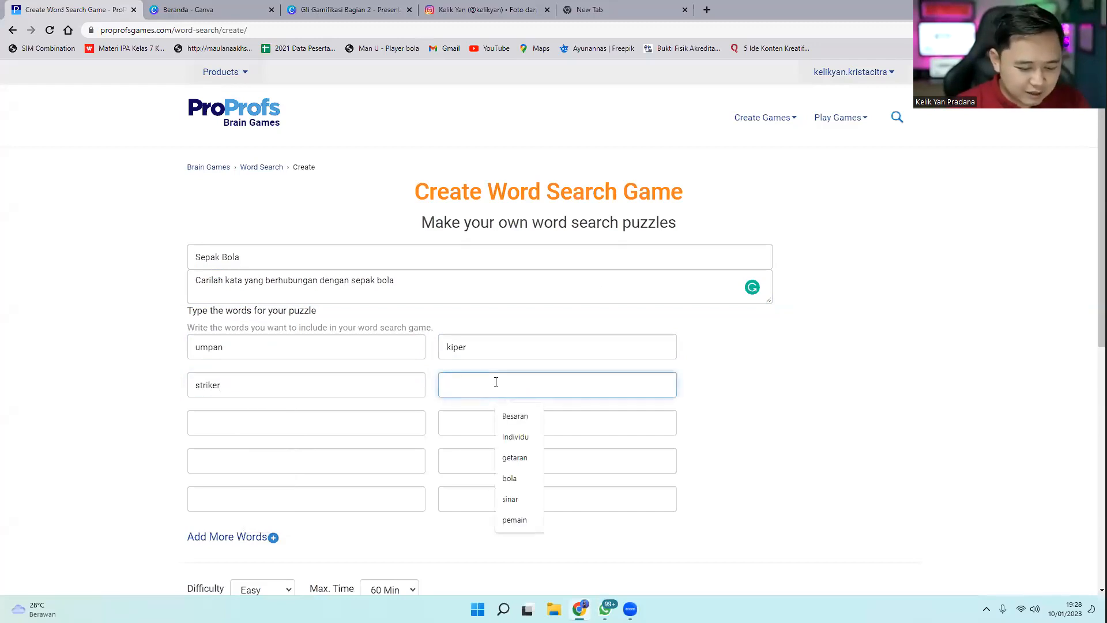
text(bek)
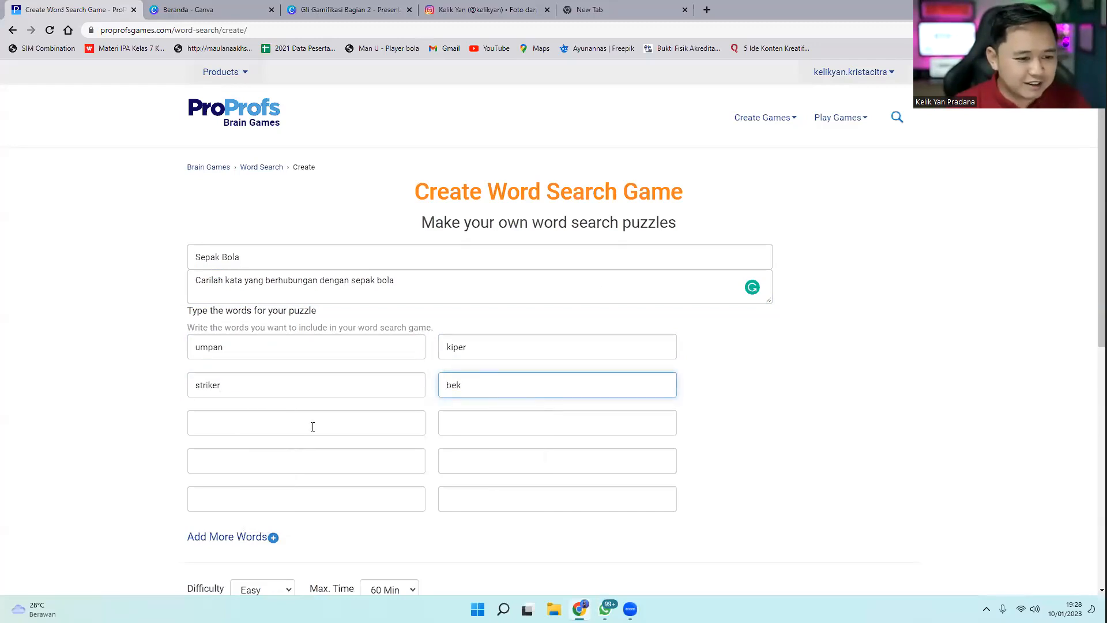
Fill the third and fourth rows of puzzle words with "pinalti", "wasit", "bola" and "gawang"
click(313, 427)
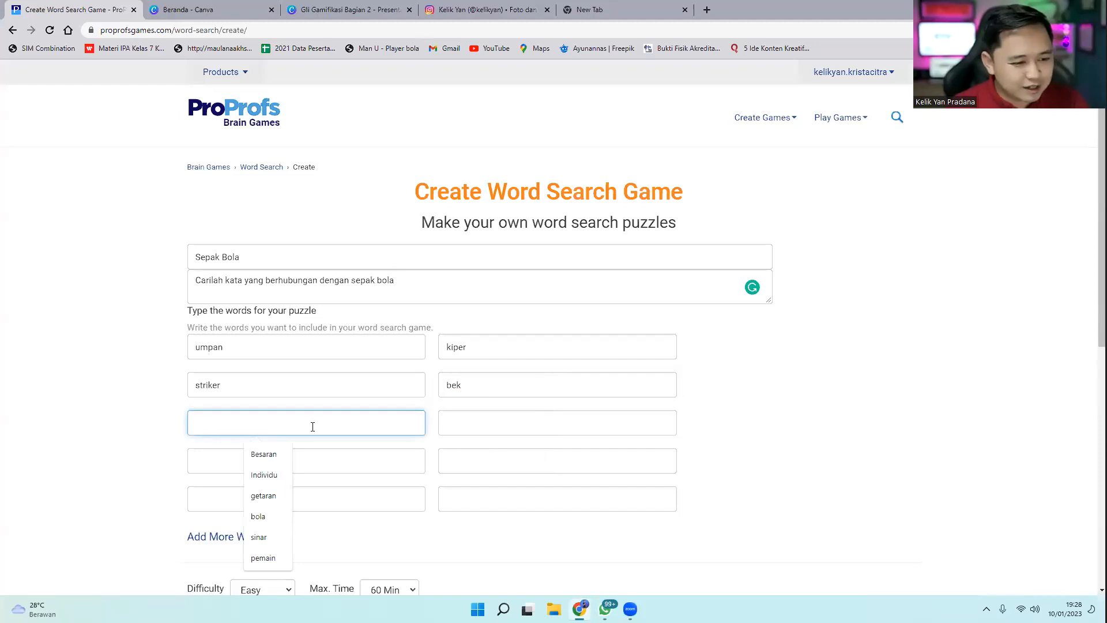
text(p)
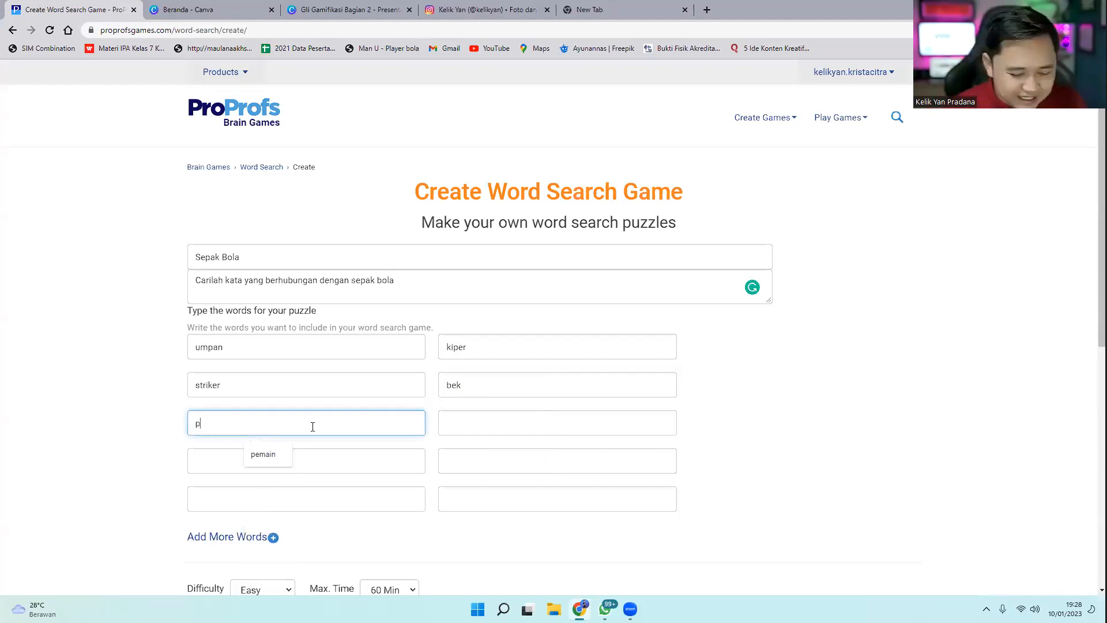
text(inalti)
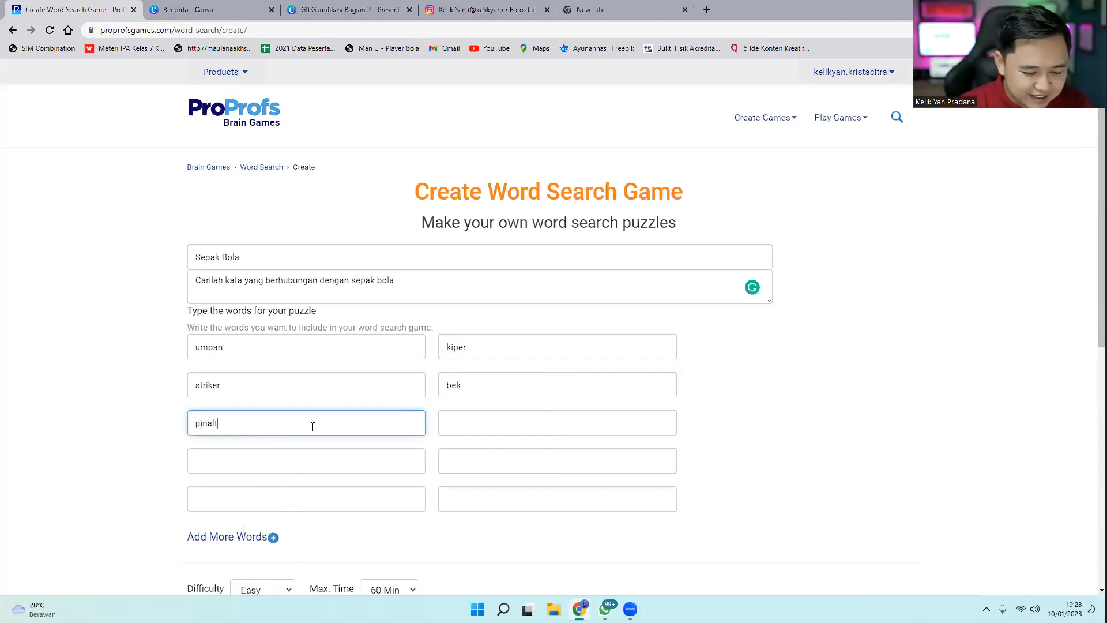
click(477, 425)
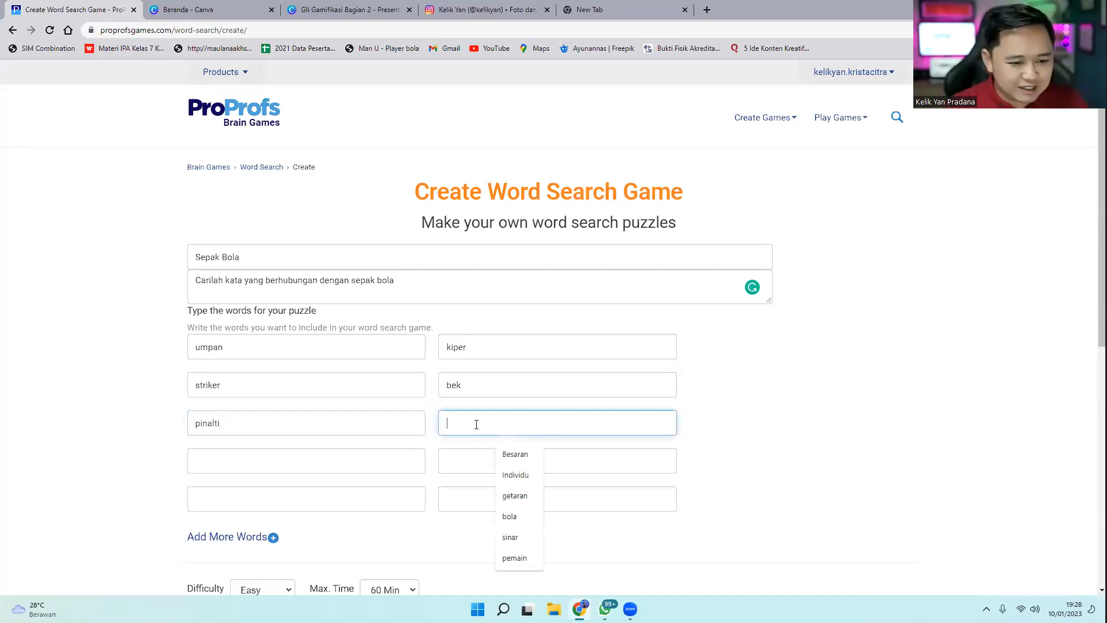
text(wasit)
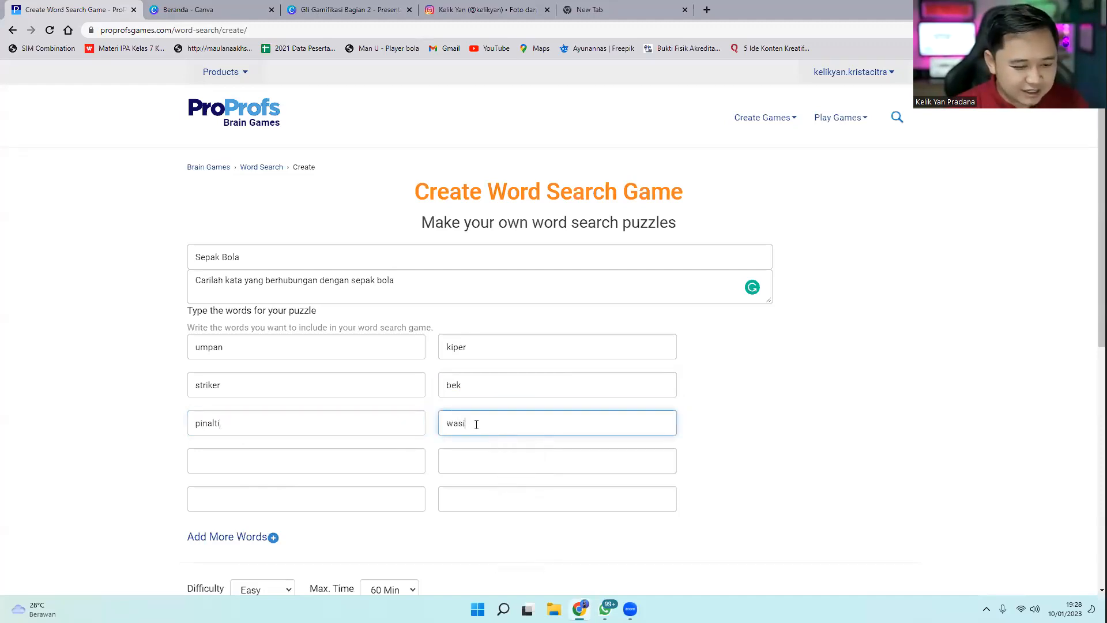
click(363, 460)
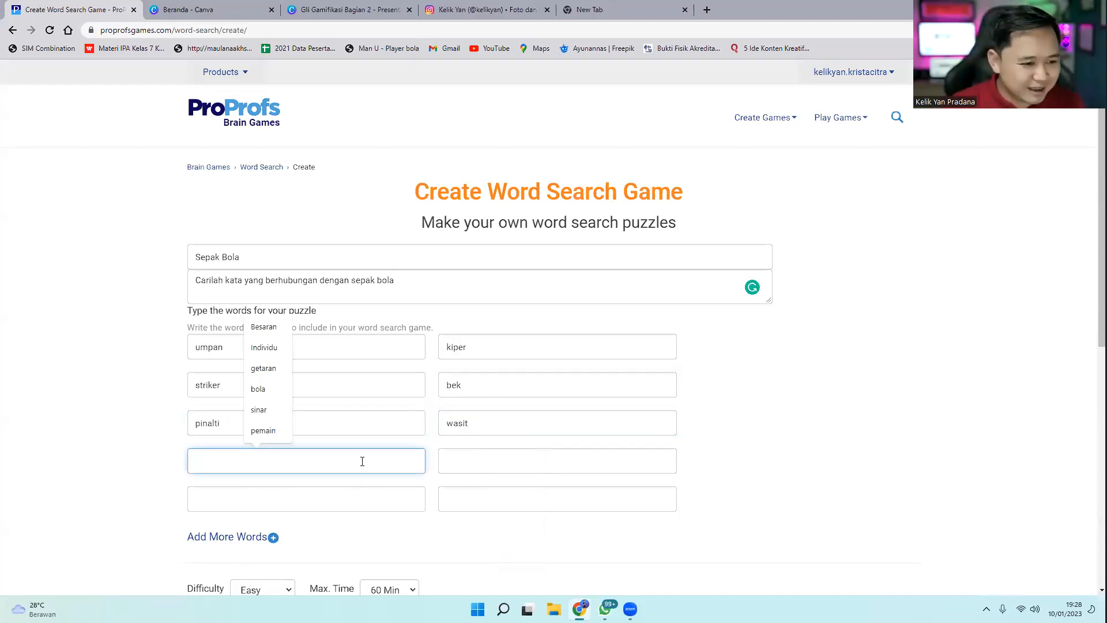
text(bola)
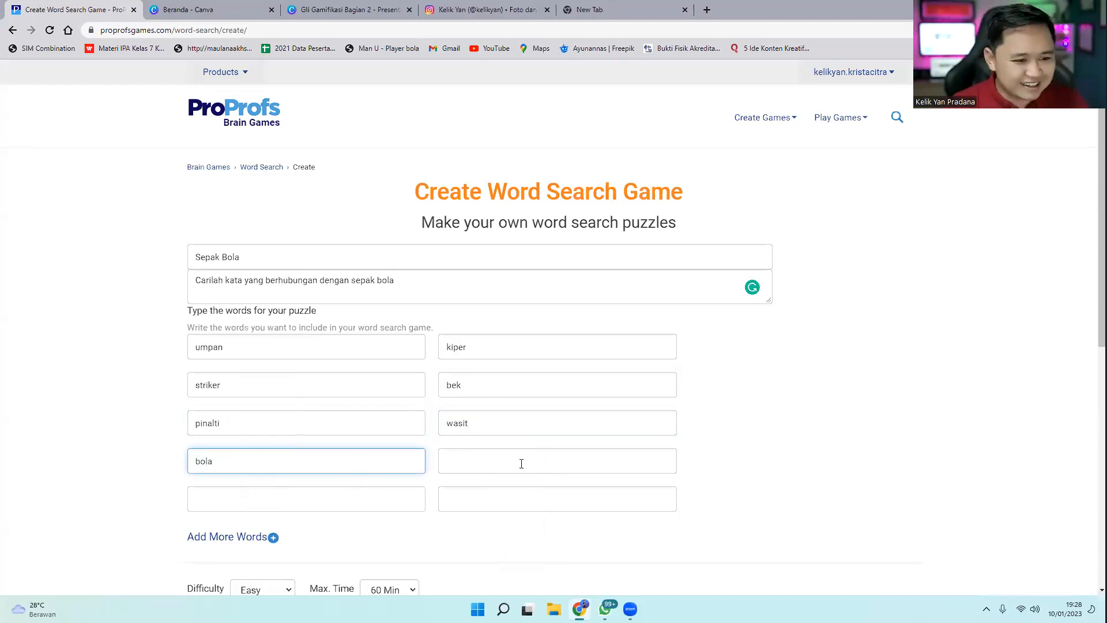
click(522, 464)
text(gawang)
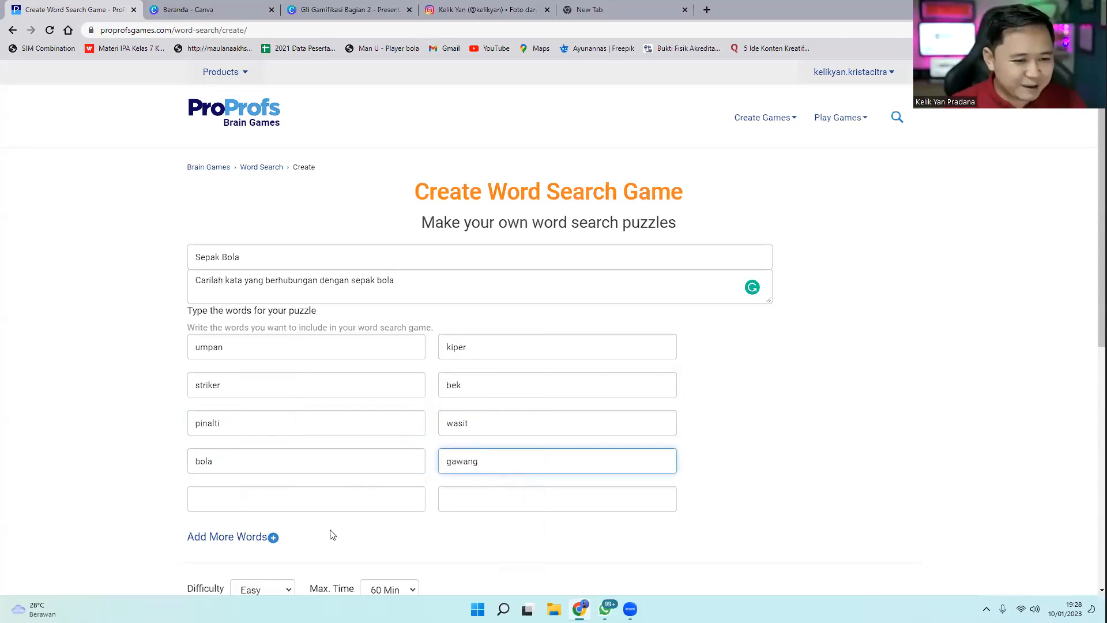
Fill the fifth row of puzzle words with "heading" and "shooting"
click(327, 496)
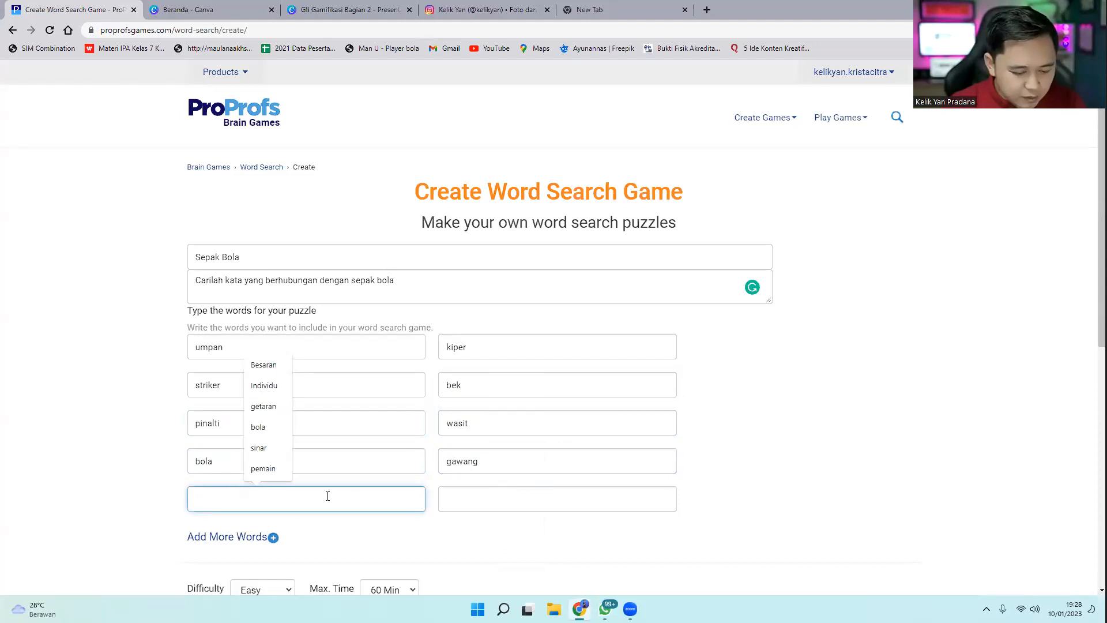
text(heading)
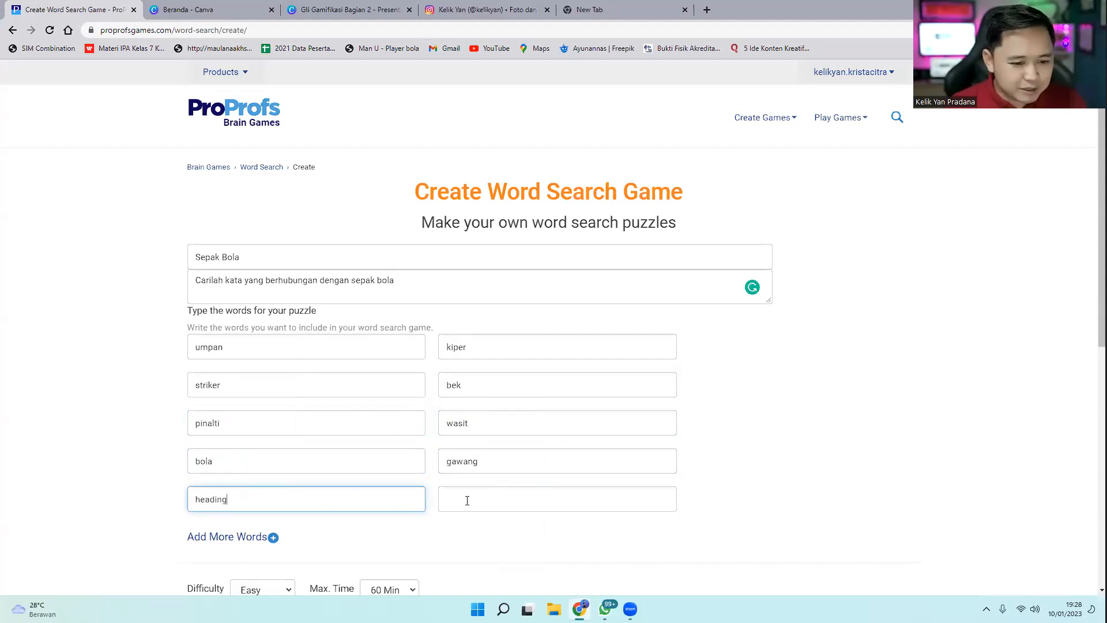
click(468, 499)
text(shoo)
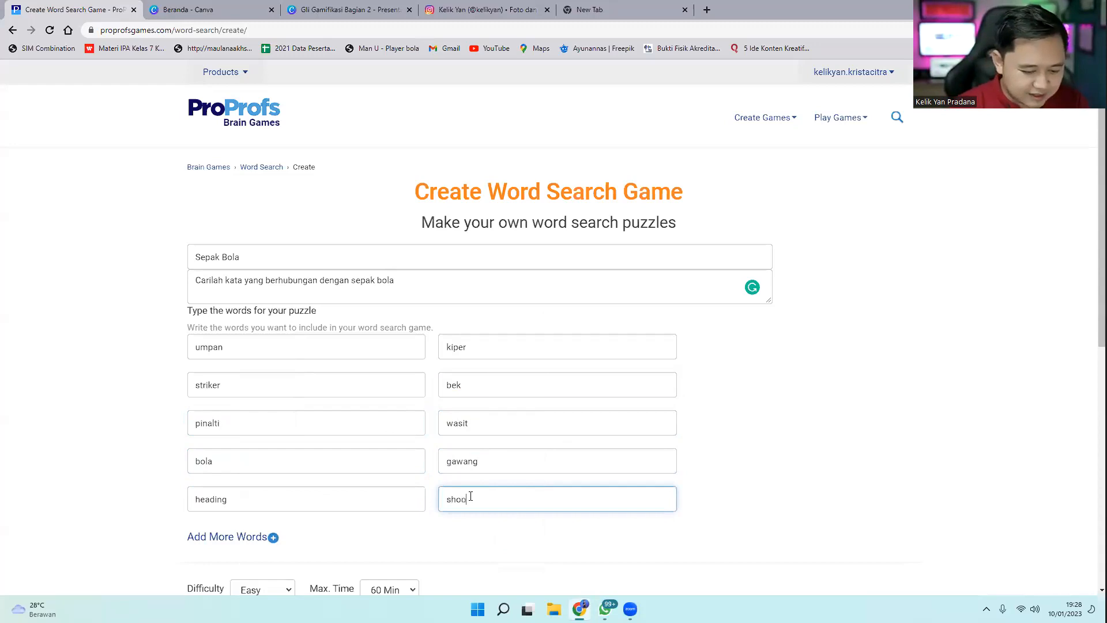
text(ting)
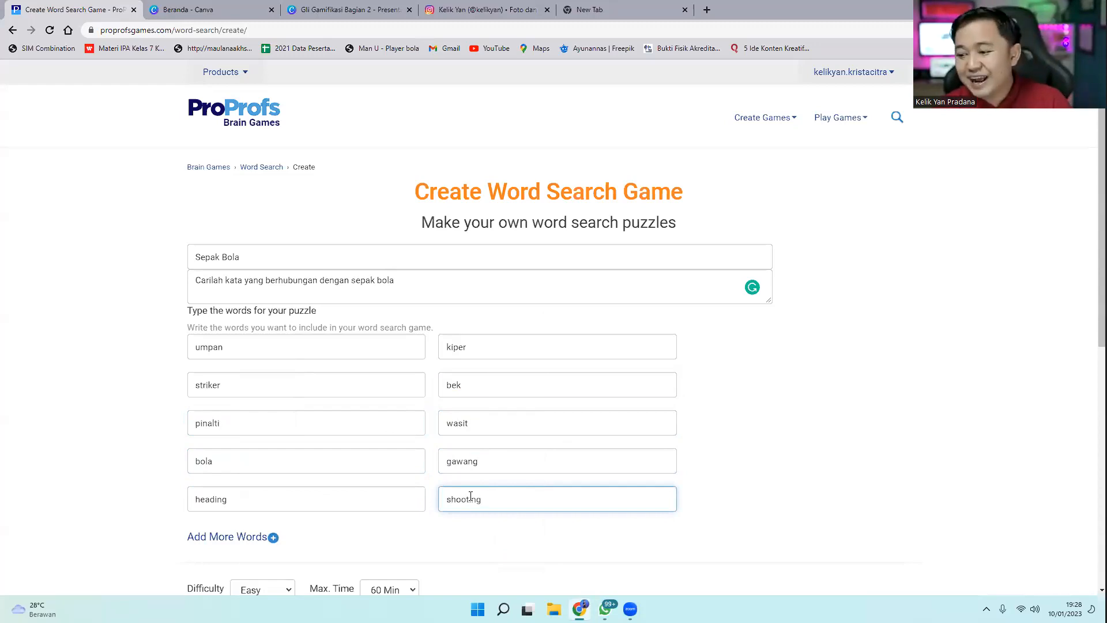
Add an extra row of puzzle words and fill it with "kapten" and "gol"
scroll(786, 458, down, 3)
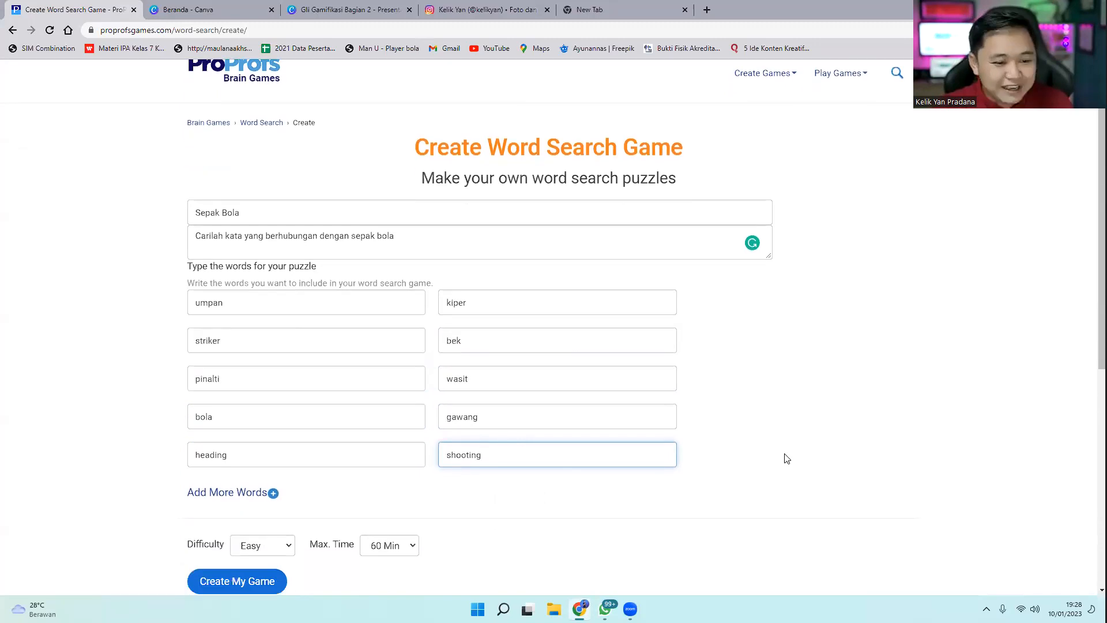
click(242, 365)
click(245, 366)
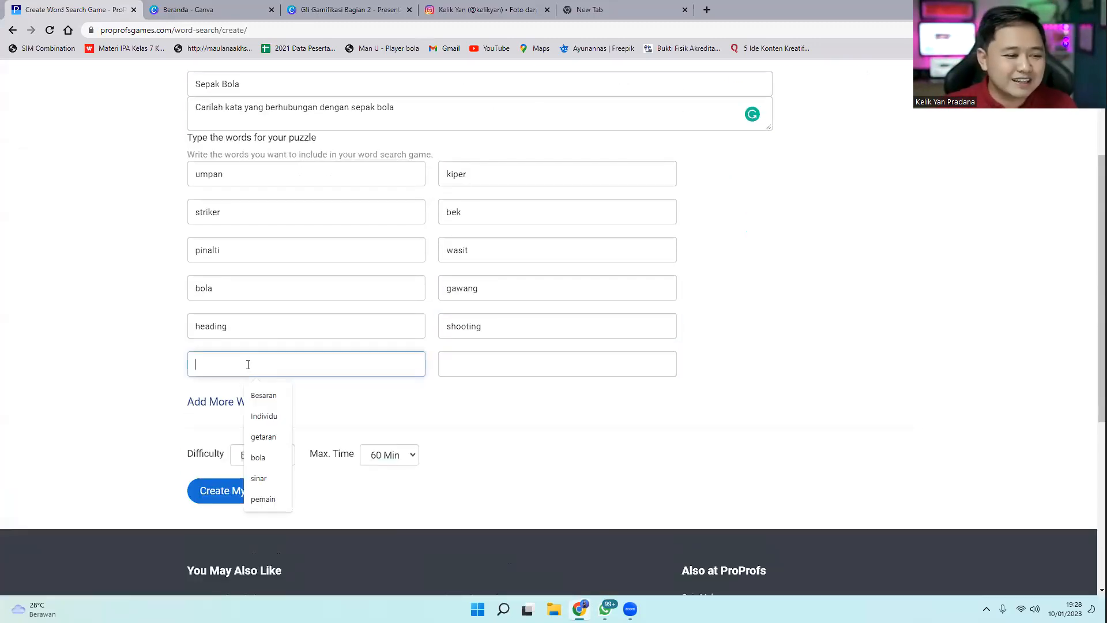
text(kapte)
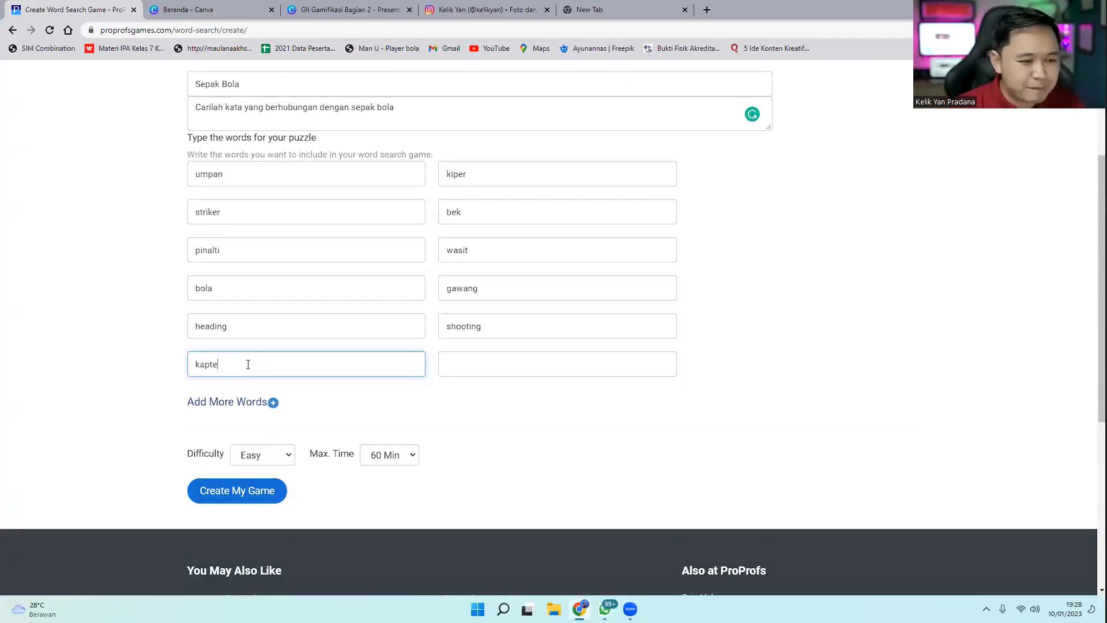
text(n)
click(498, 364)
text(gol)
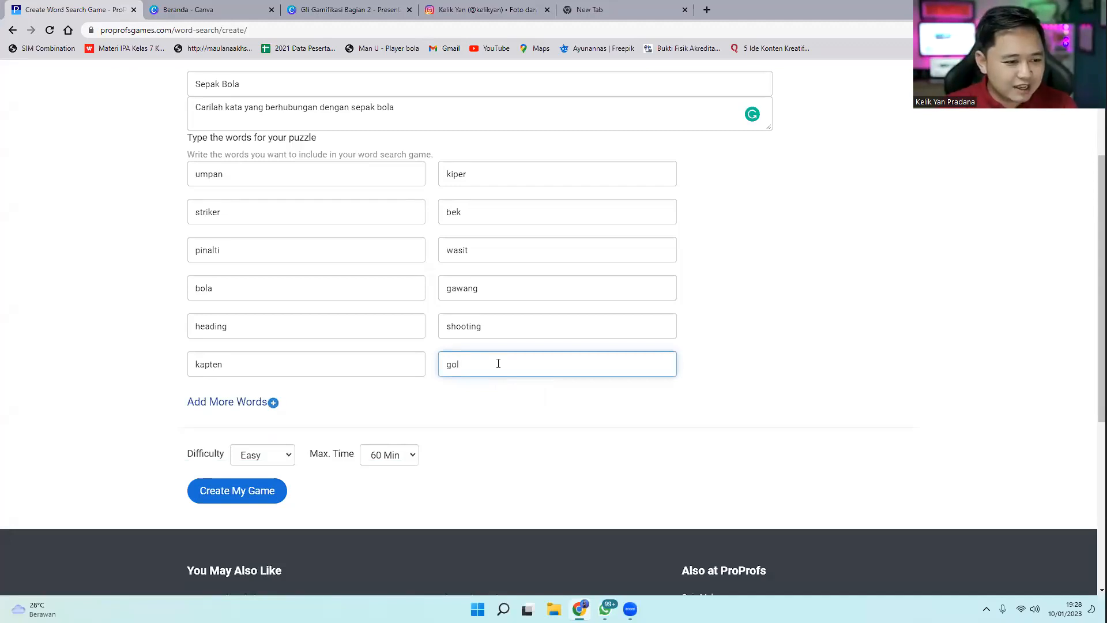
Set the game's difficulty to Medium and its maximum time to 5 Min
click(266, 456)
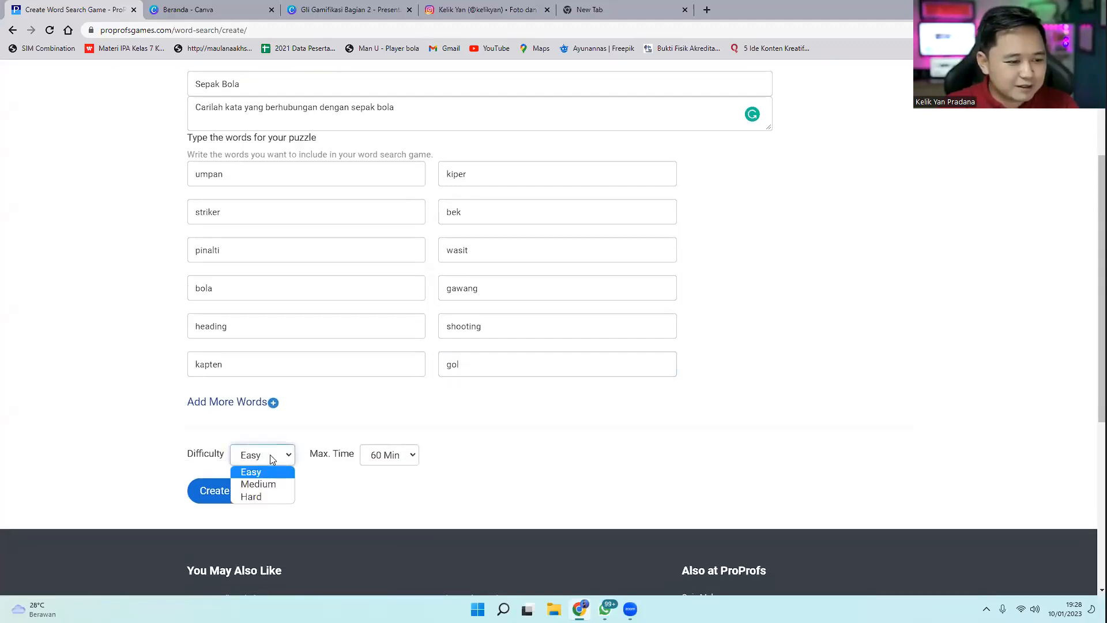
click(277, 488)
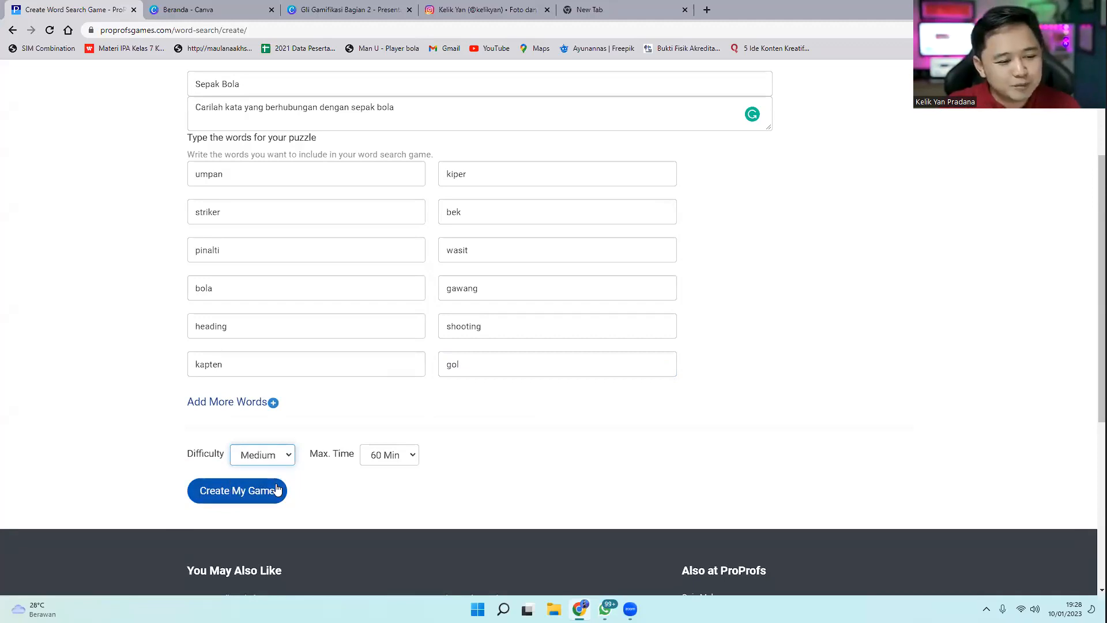
click(390, 457)
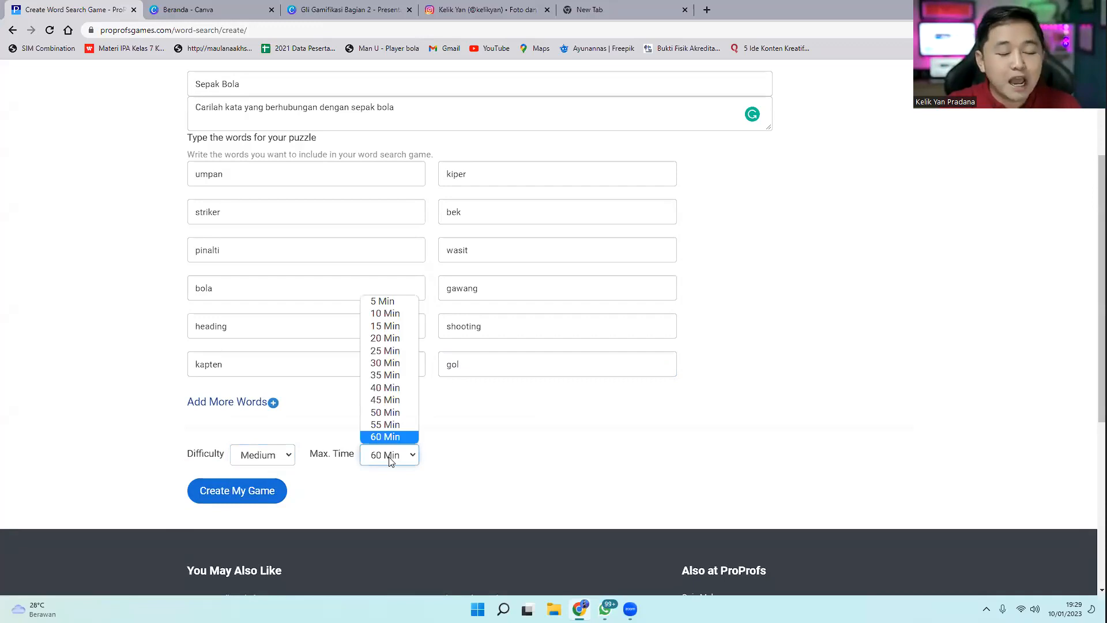
click(389, 306)
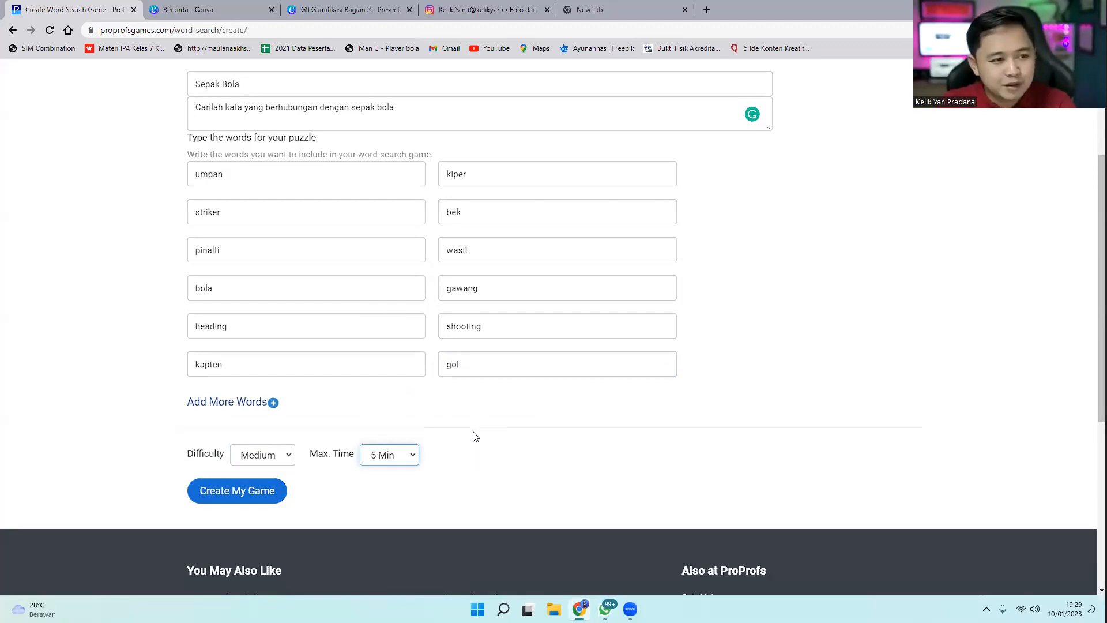
click(259, 457)
click(260, 460)
click(388, 457)
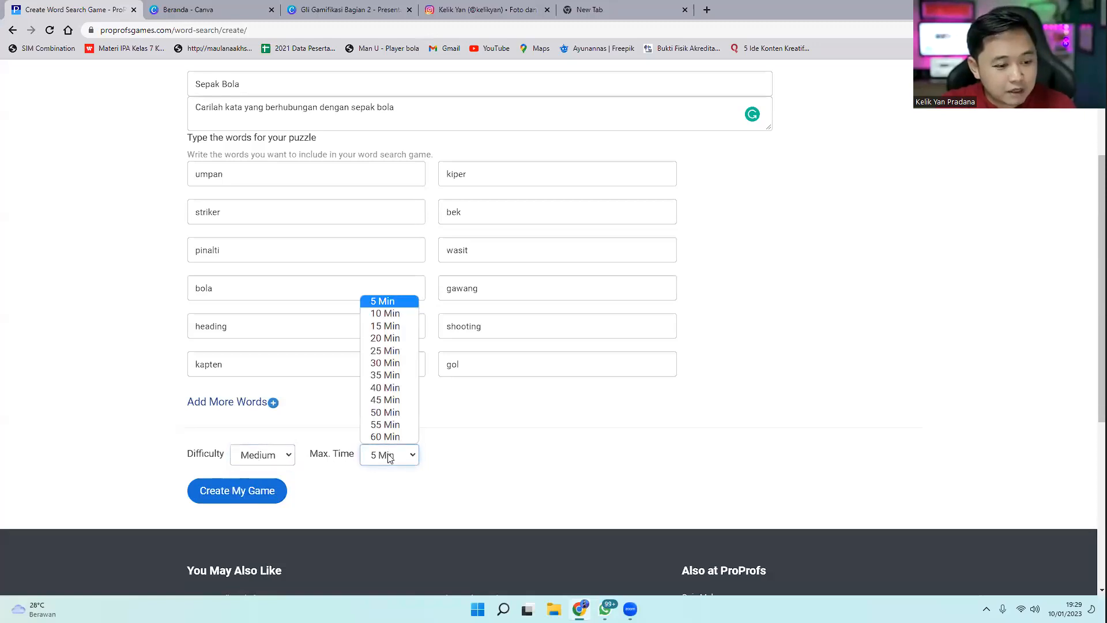
click(390, 457)
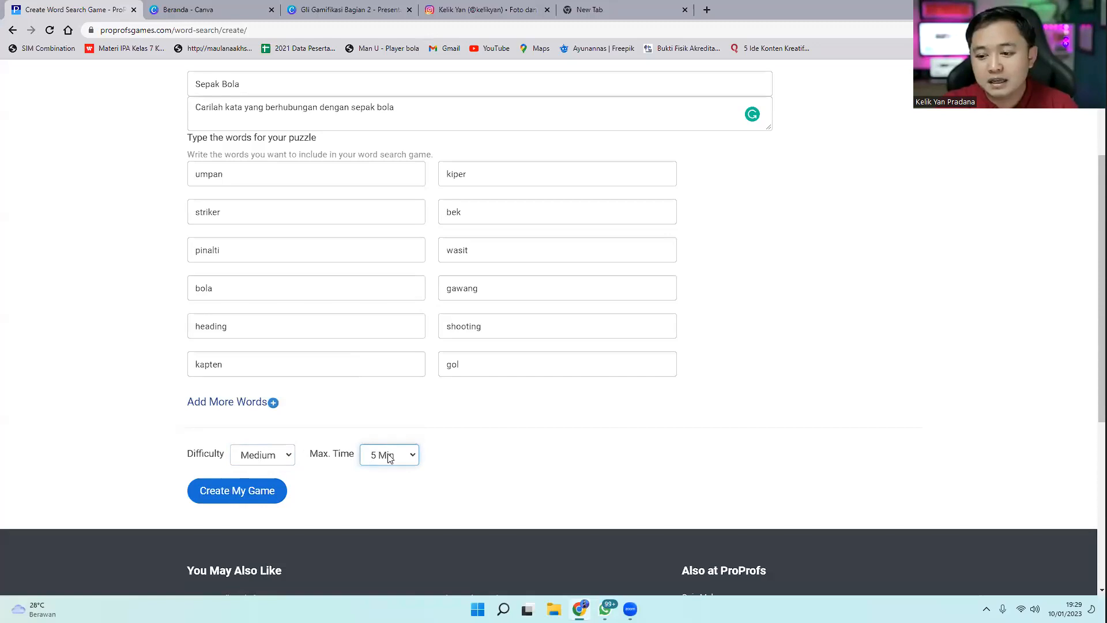
scroll(390, 457, up, 2)
scroll(354, 391, down, 1)
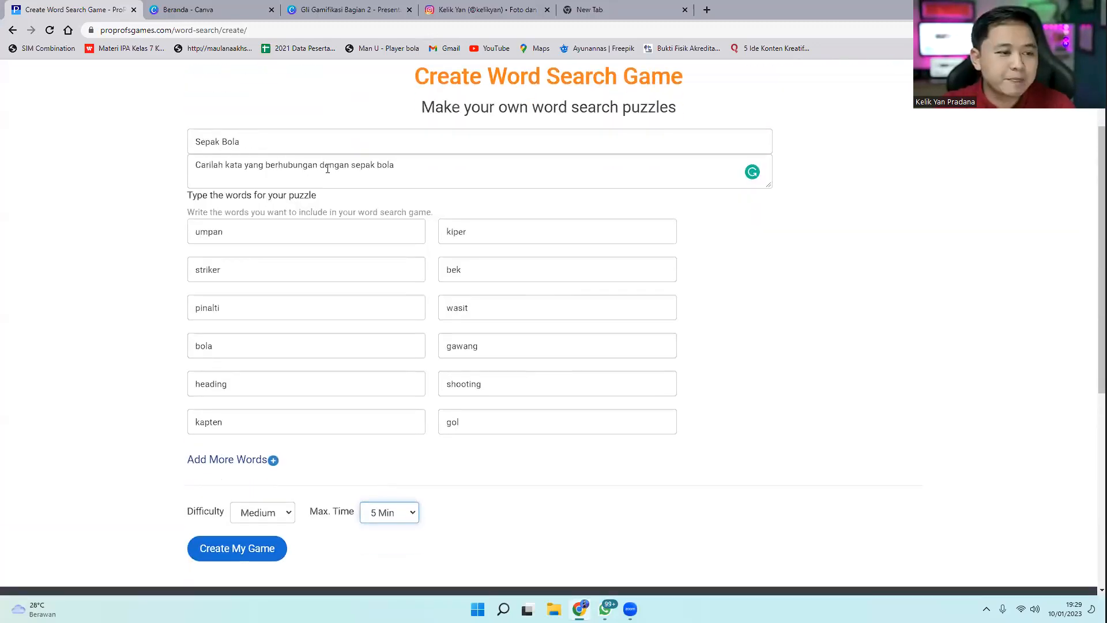
drag(431, 168, 174, 183)
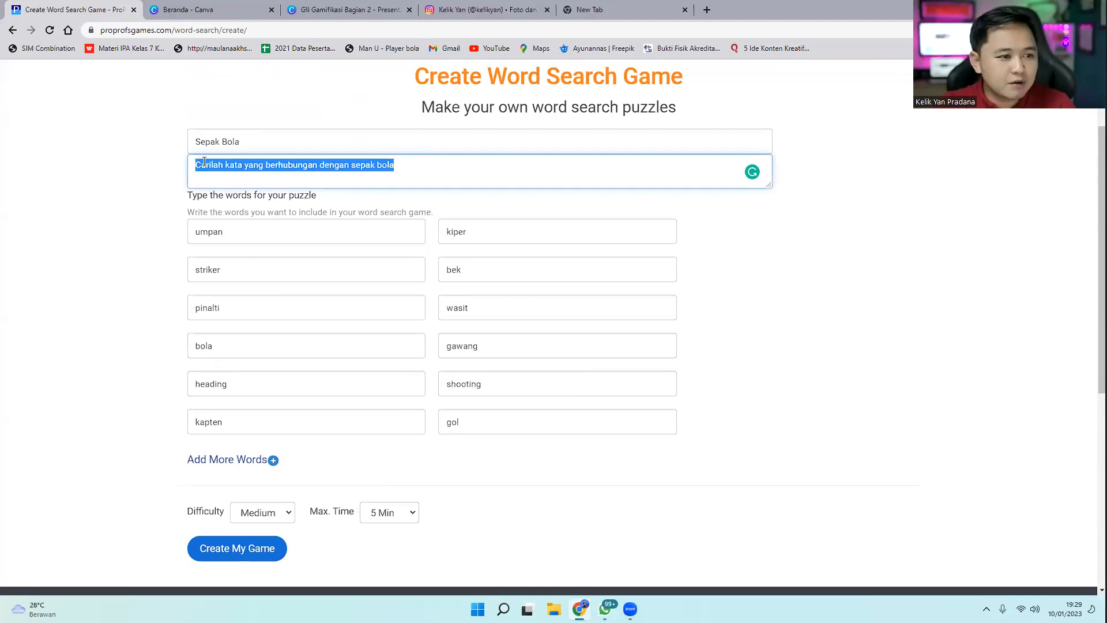
click(247, 143)
drag(247, 143, 194, 143)
drag(415, 167, 151, 195)
double_click(262, 232)
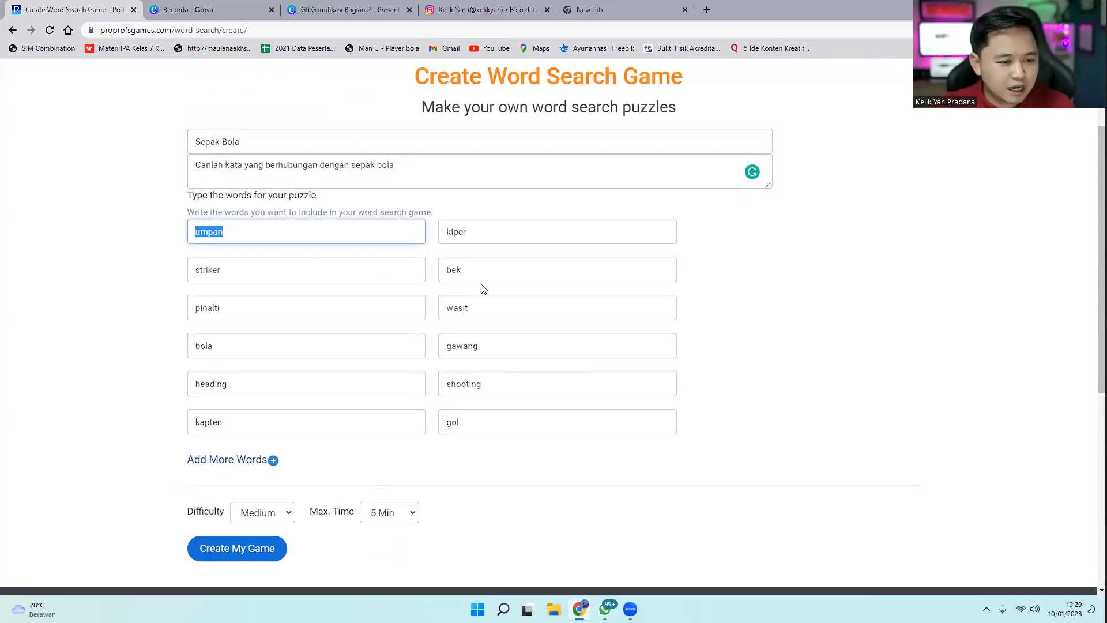
click(453, 468)
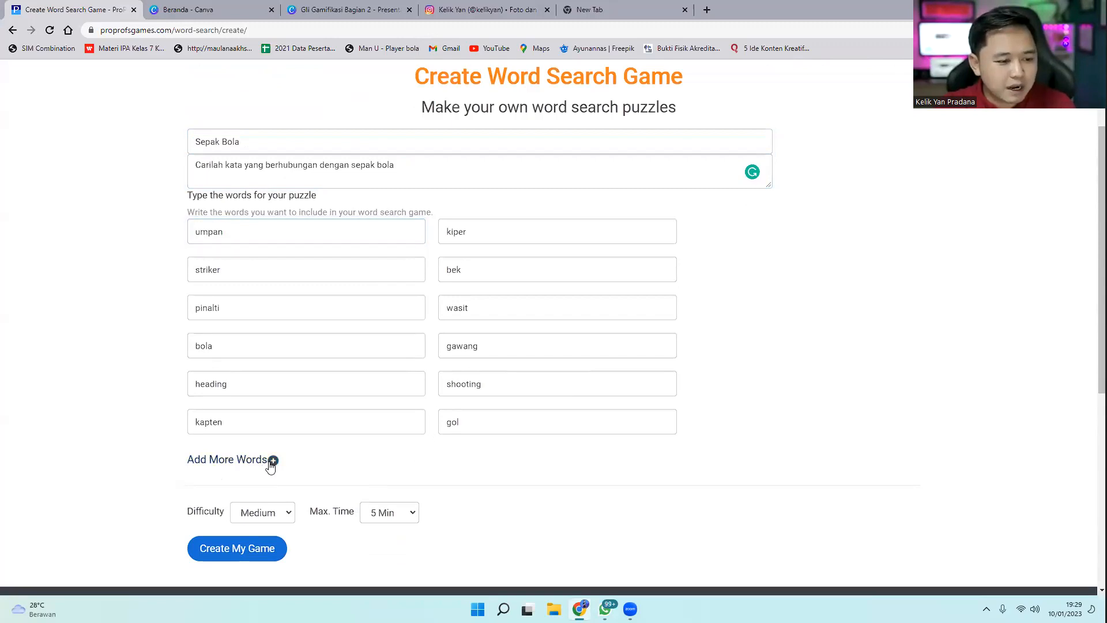
Add another row of puzzle words and fill it with "pemain" and "kartu merah"
click(271, 465)
click(312, 459)
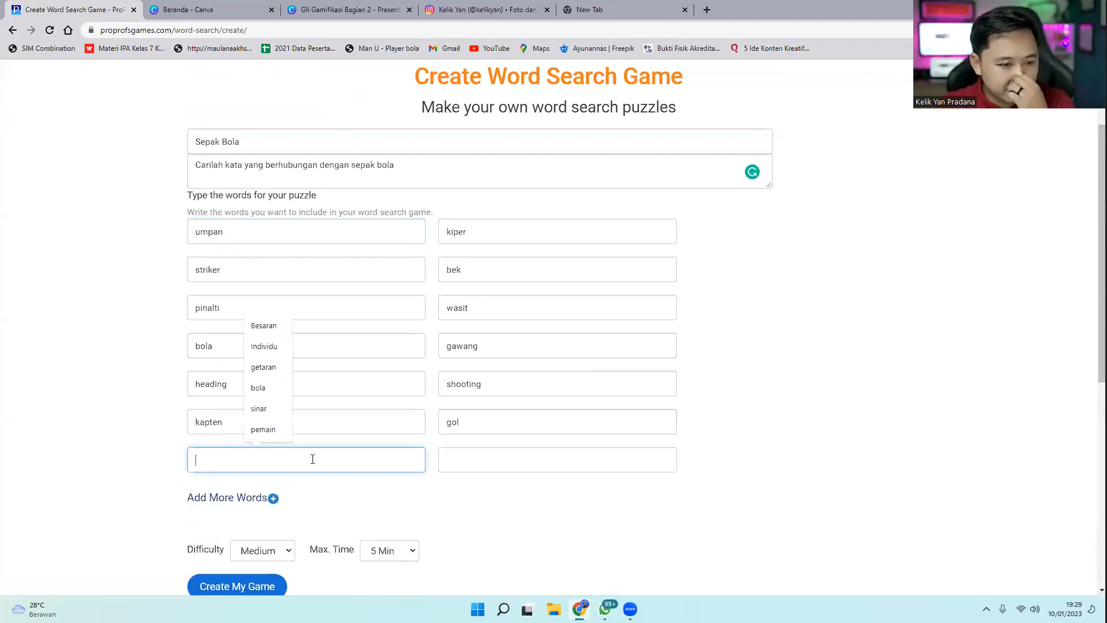
click(263, 430)
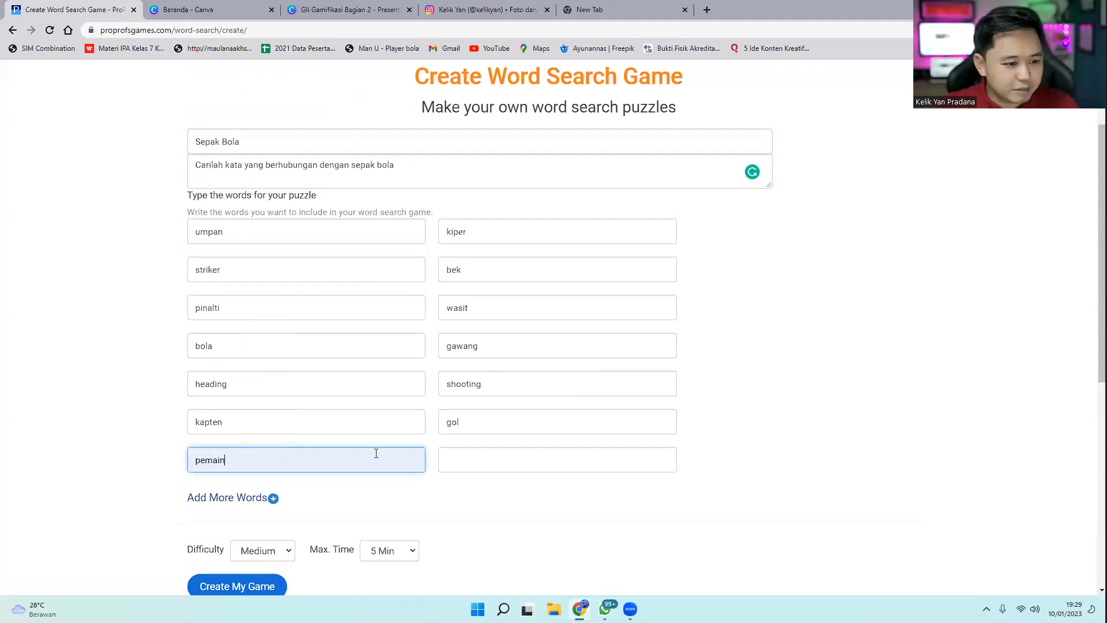
click(515, 459)
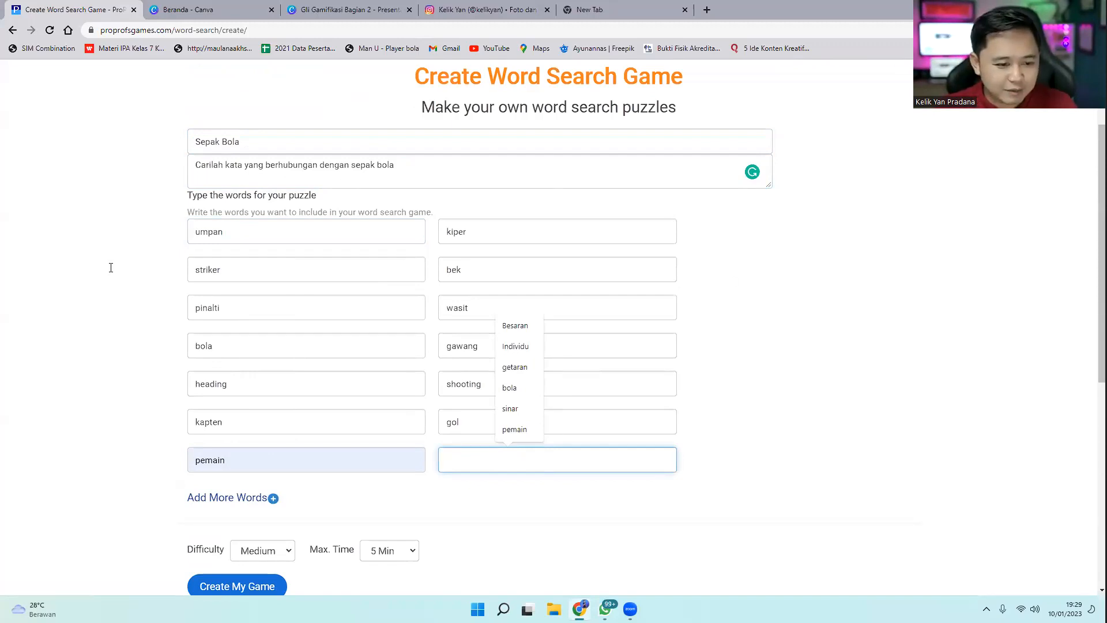
text(kartu)
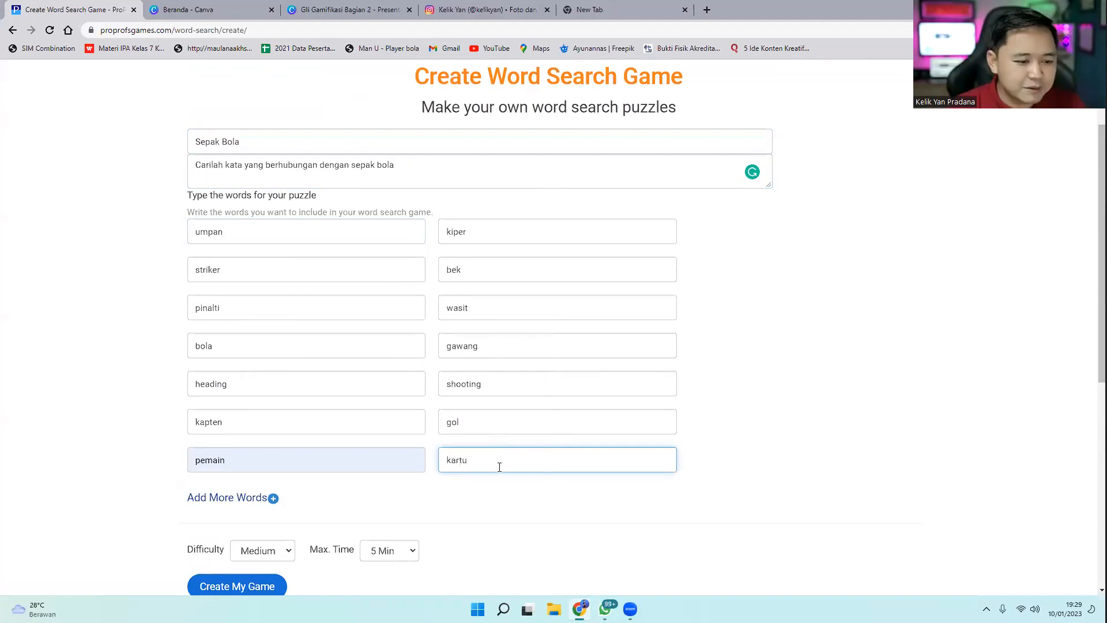
scroll(501, 506, down, 1)
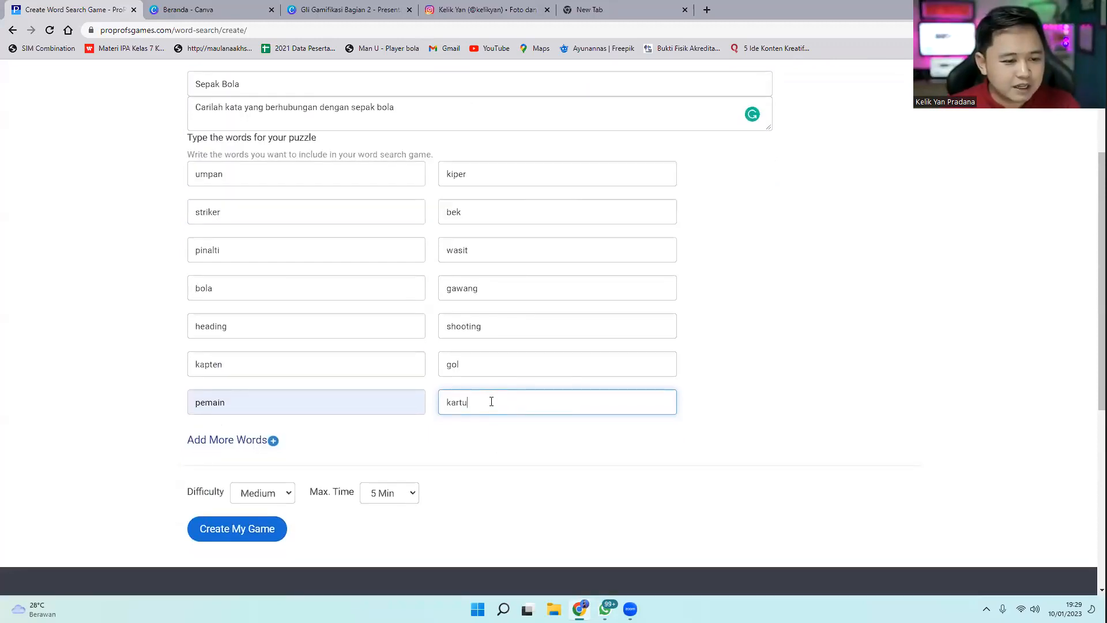
text(merah)
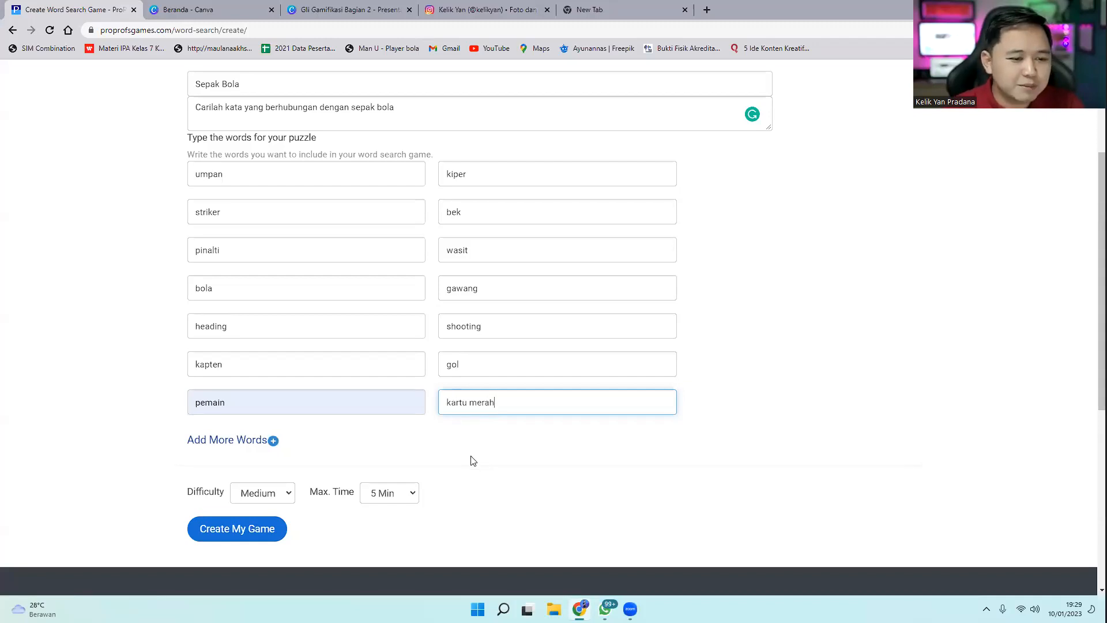
Create the Sepak Bola word search game and open it for playing
scroll(473, 461, down, 1)
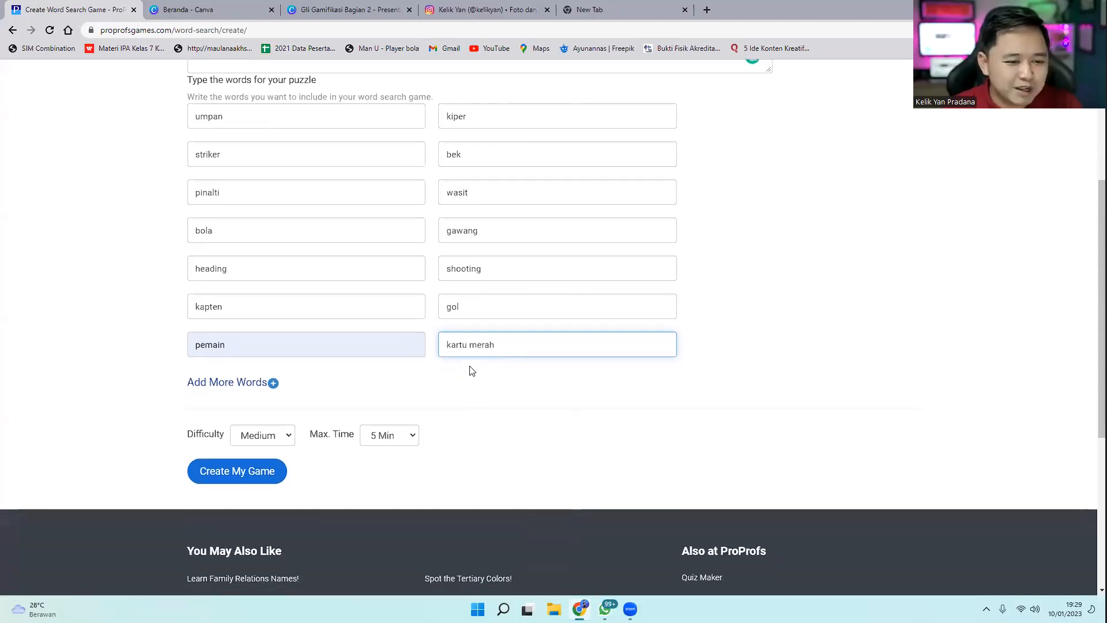
click(255, 475)
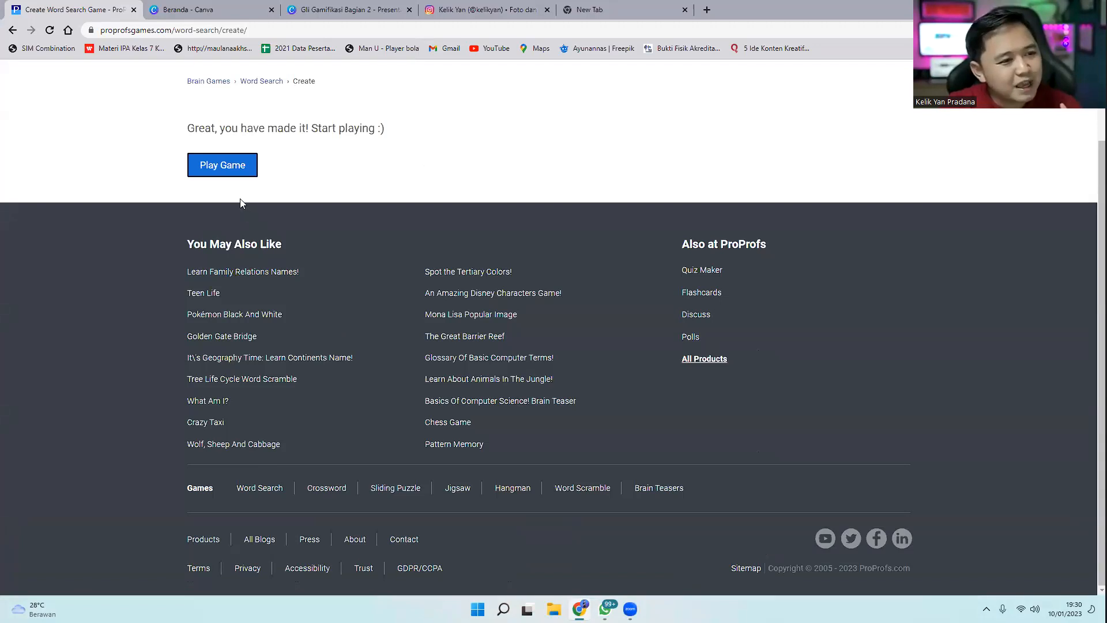
click(228, 167)
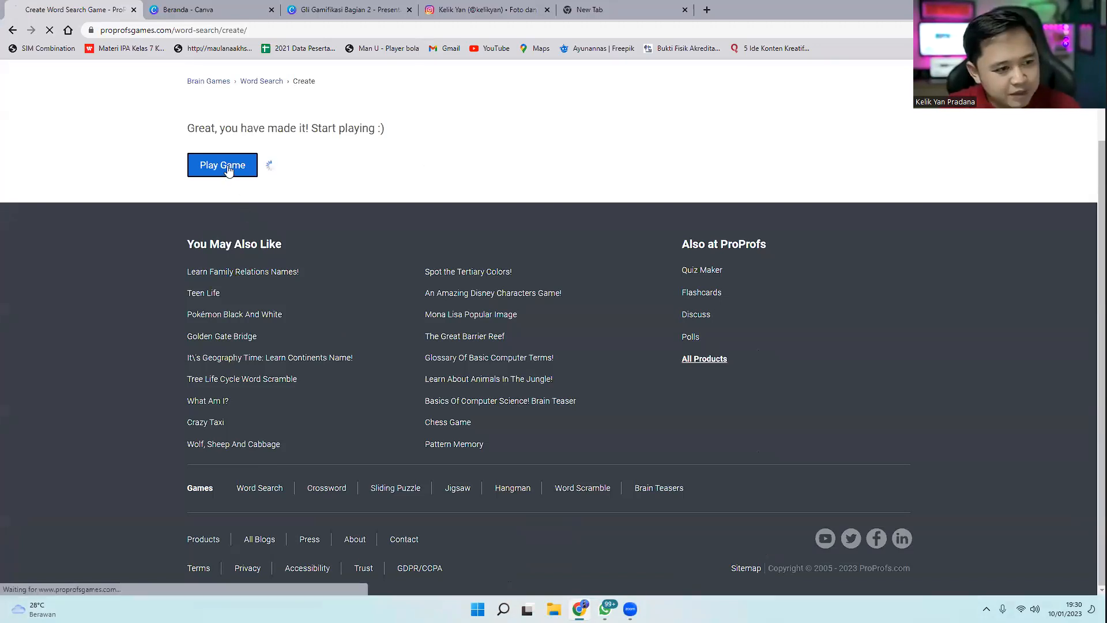
Mark the word "KARTU MERAH" in the first row of the Sepak Bola puzzle grid
scroll(477, 235, down, 3)
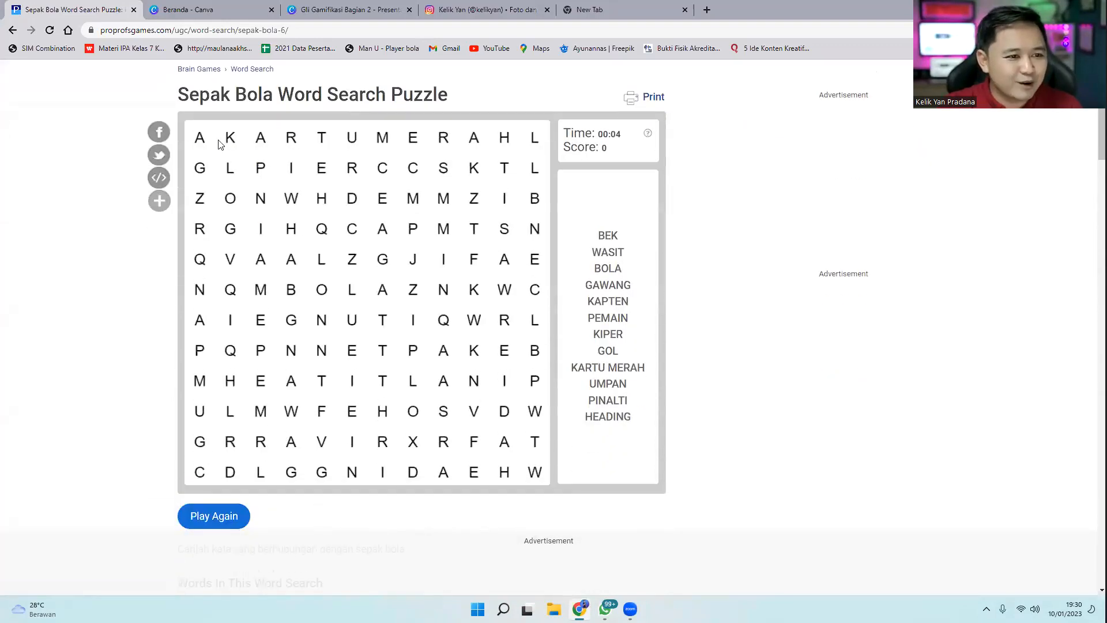
drag(230, 137, 509, 135)
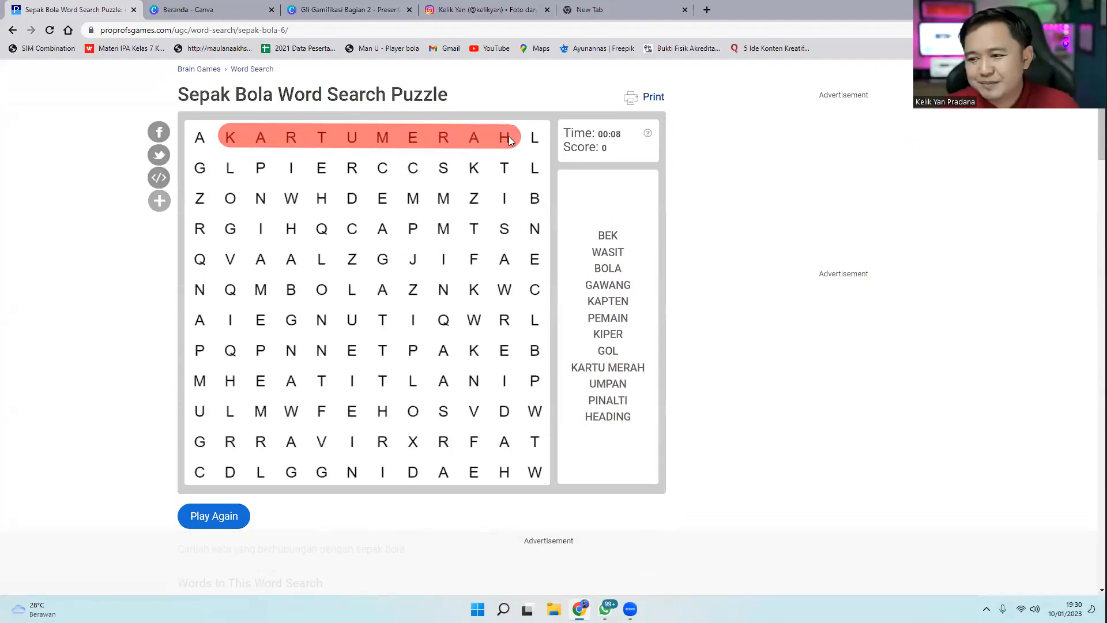
drag(509, 136, 508, 136)
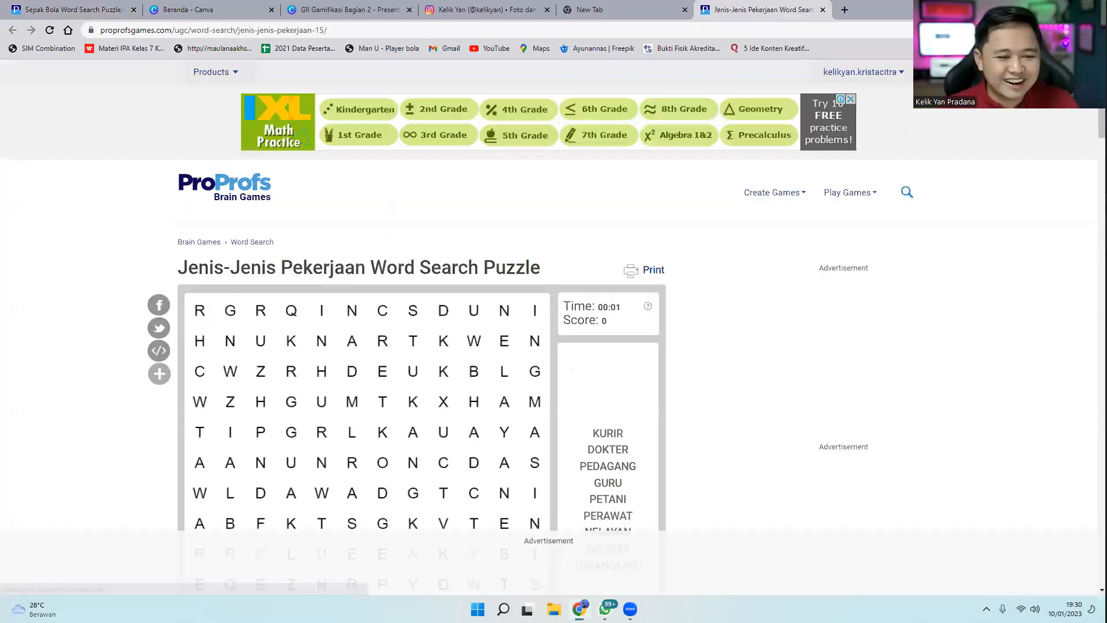
Mark the words "NELAYAN", "MASINIS", "DOKTER" and "GURU" in the Jenis-Jenis Pekerjaan word search puzzle
scroll(728, 296, down, 3)
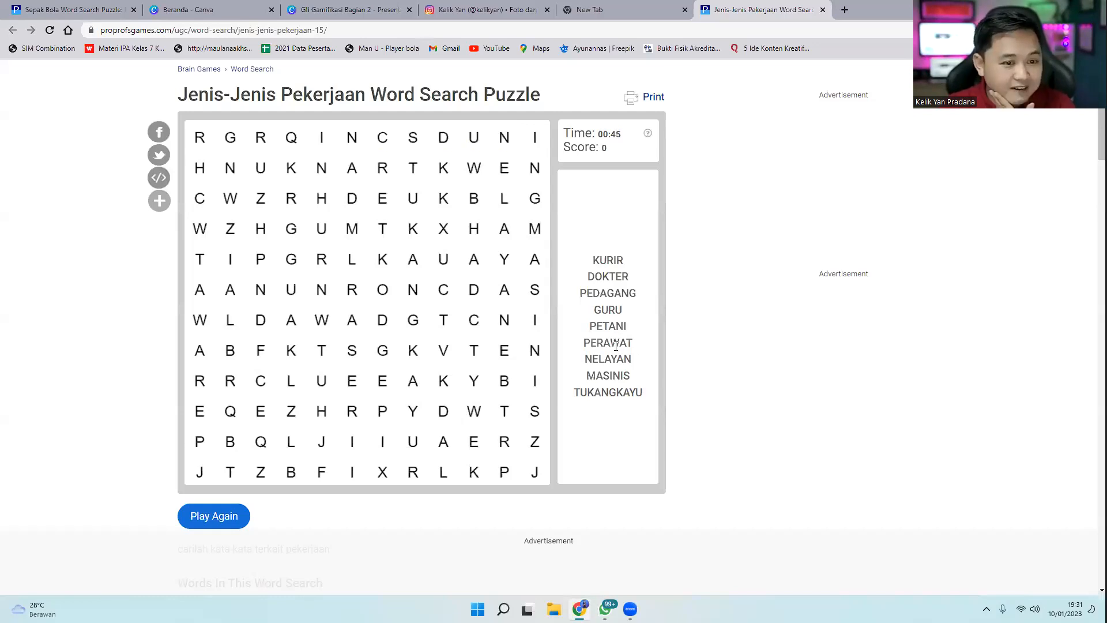
drag(504, 137, 505, 320)
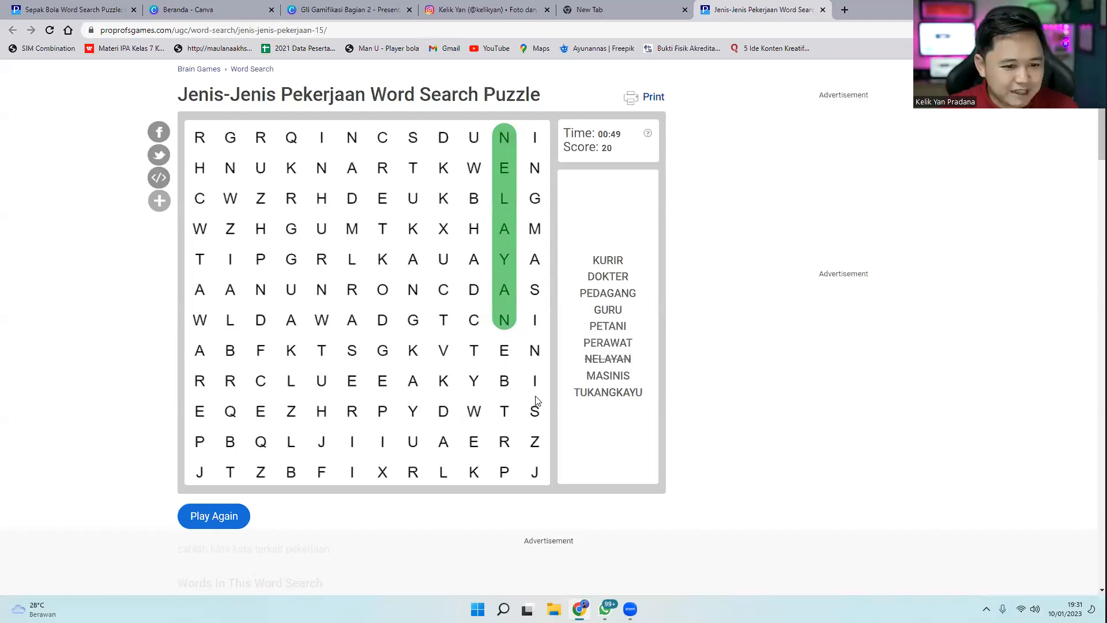
drag(536, 230, 535, 427)
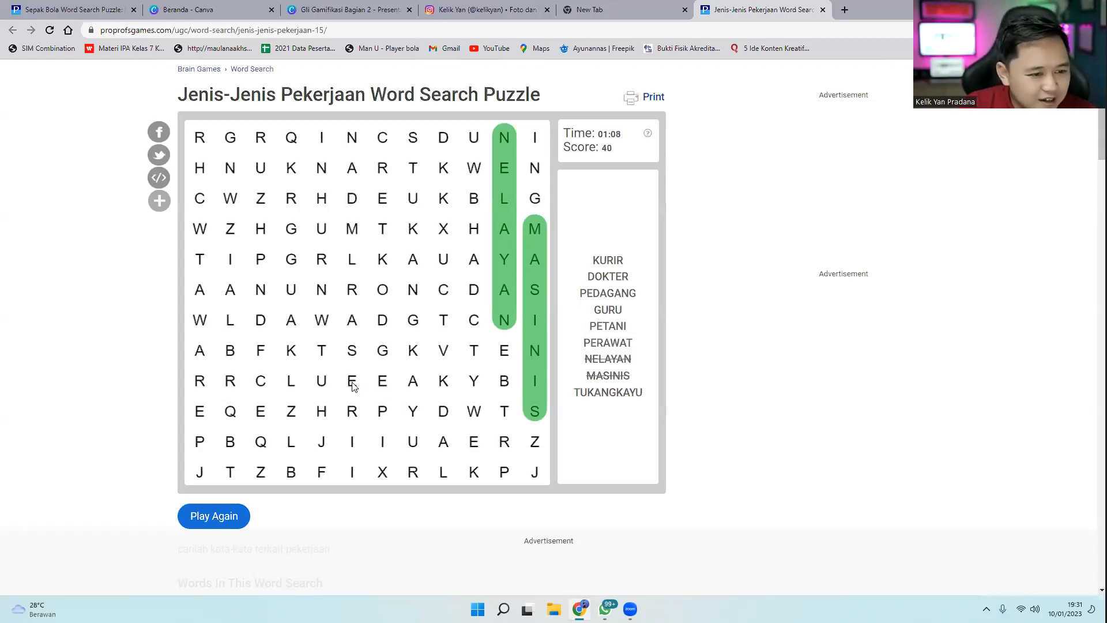
drag(382, 320, 384, 167)
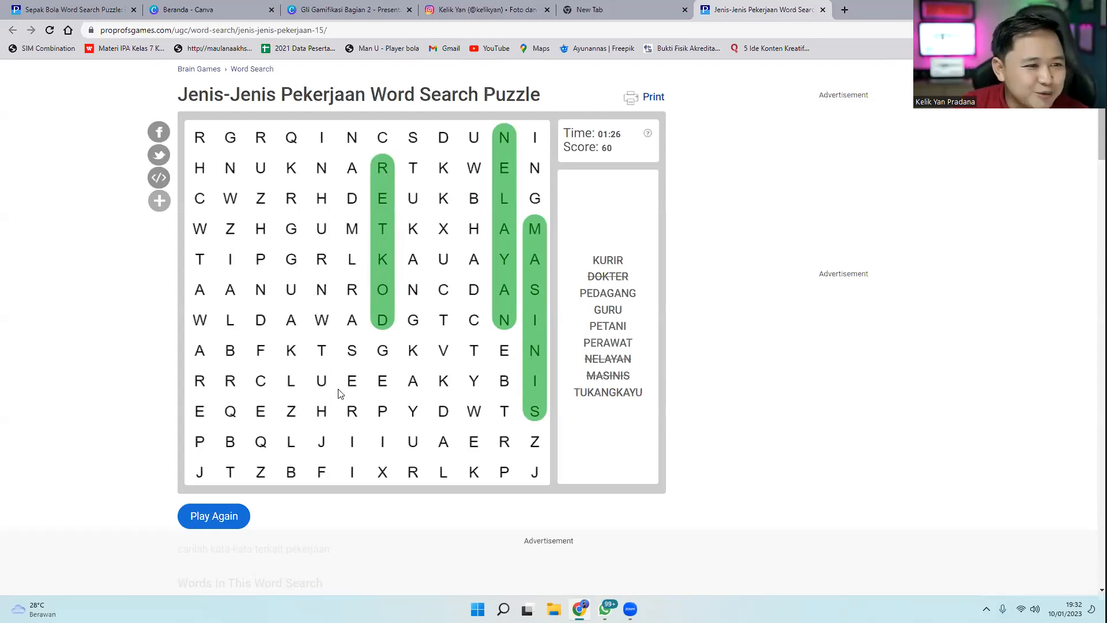
drag(230, 137, 327, 237)
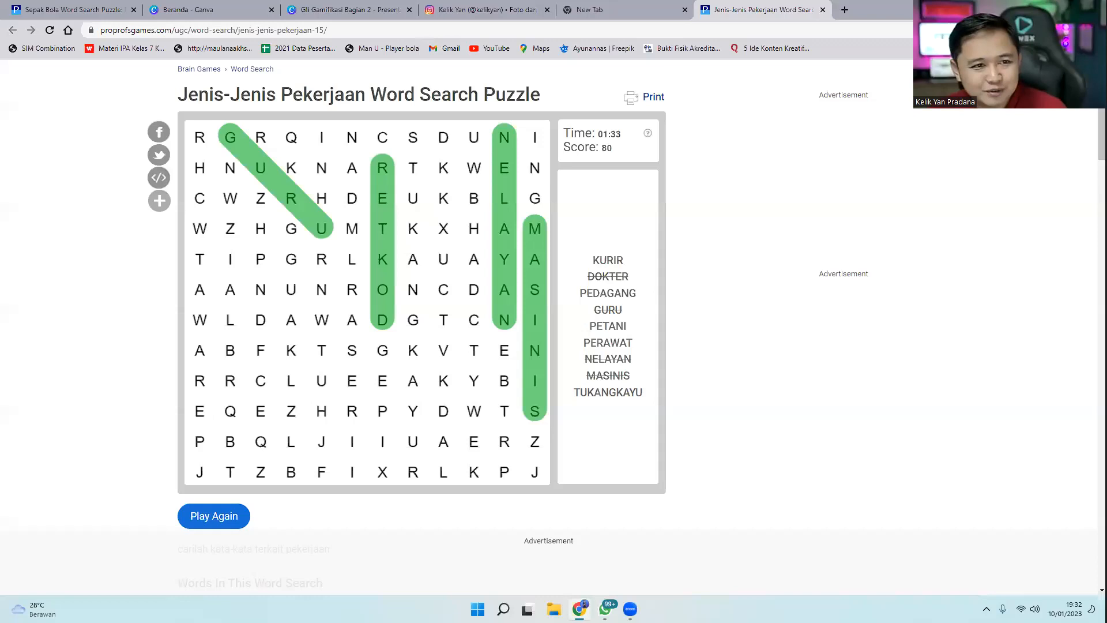
Mark the words "MESINBUBUT", "MIKROMETER" and "MESINBOR" in the Alat-Alat Mesin word search puzzle
click(430, 342)
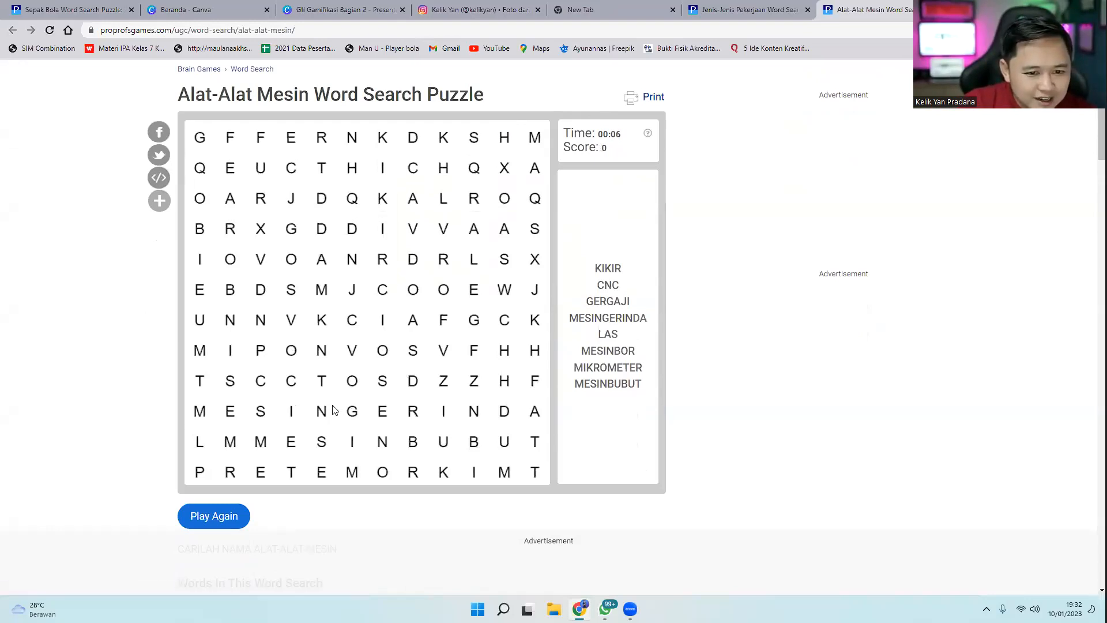
drag(262, 414, 421, 411)
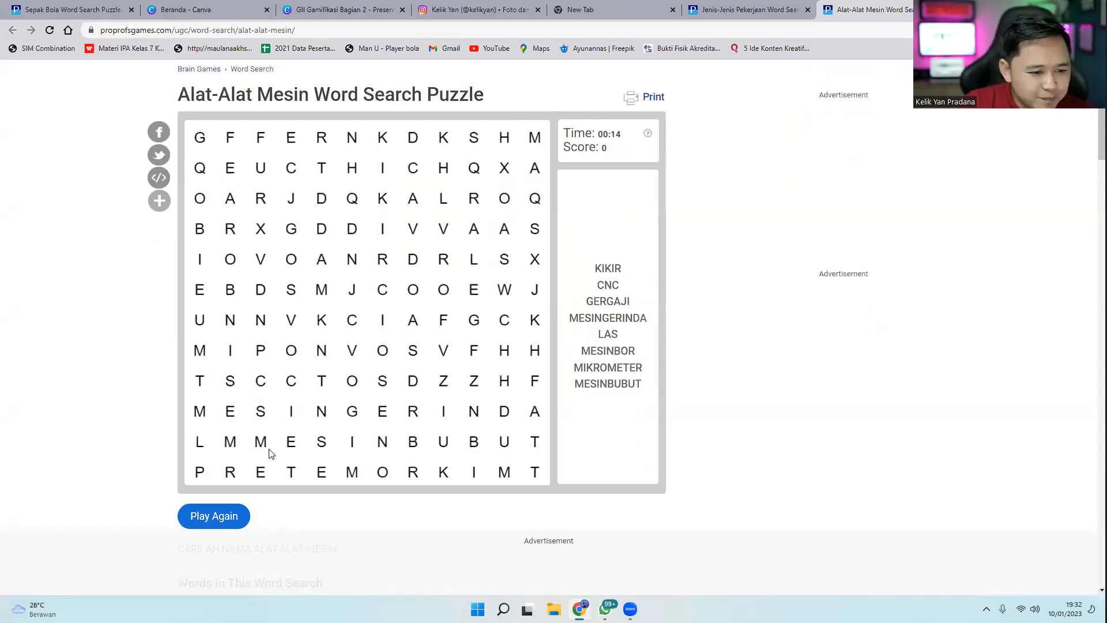
drag(263, 442, 225, 478)
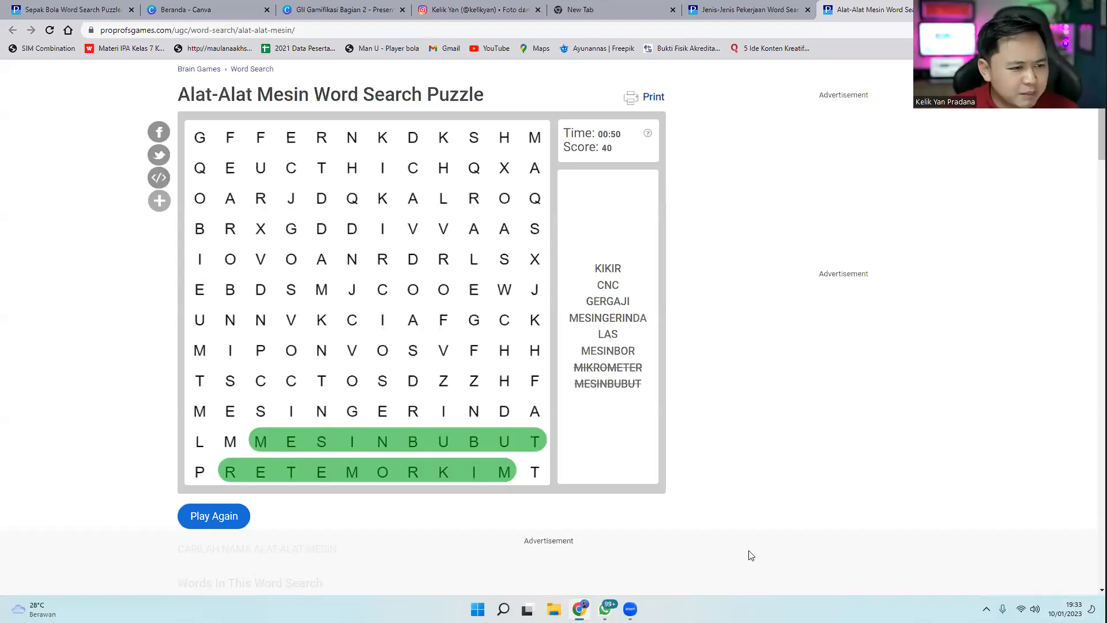
drag(228, 443, 231, 321)
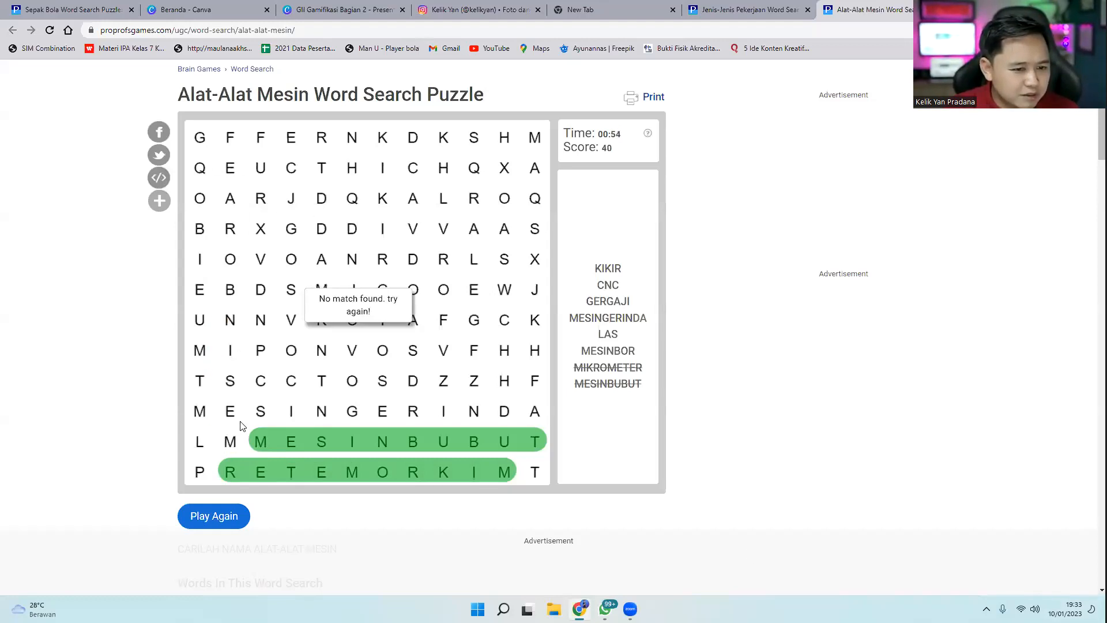
drag(228, 445, 230, 229)
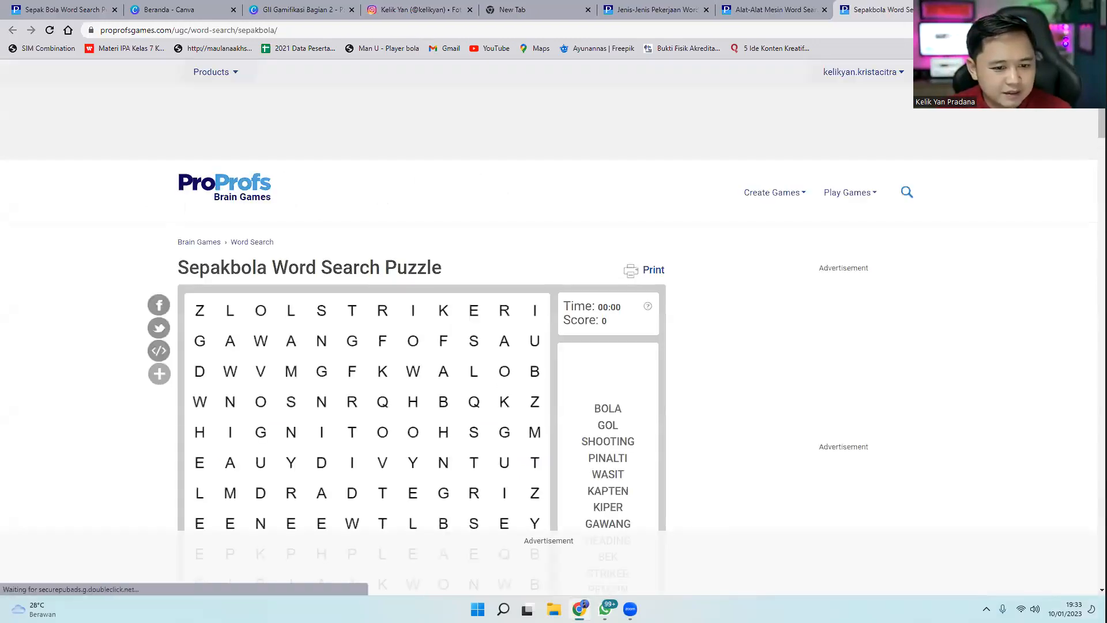
Look over the Sepakbola puzzle's letter grid and word list, and close the Anggota Tubuh Kita word scramble game
scroll(448, 348, down, 4)
scroll(449, 348, up, 1)
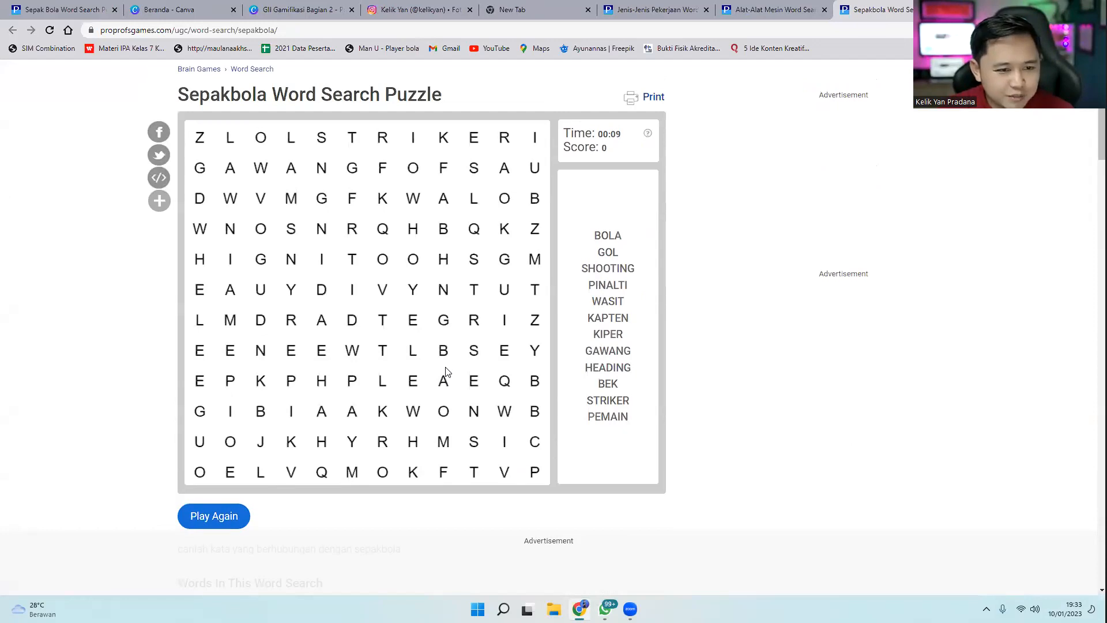
scroll(446, 371, up, 3)
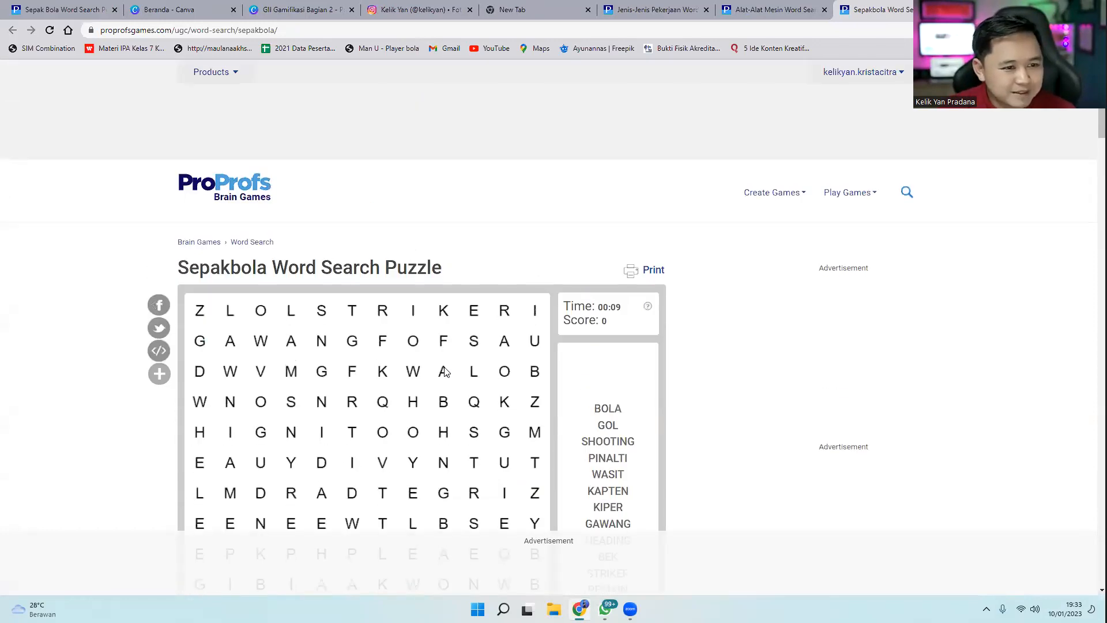
scroll(445, 371, down, 2)
scroll(443, 369, down, 1)
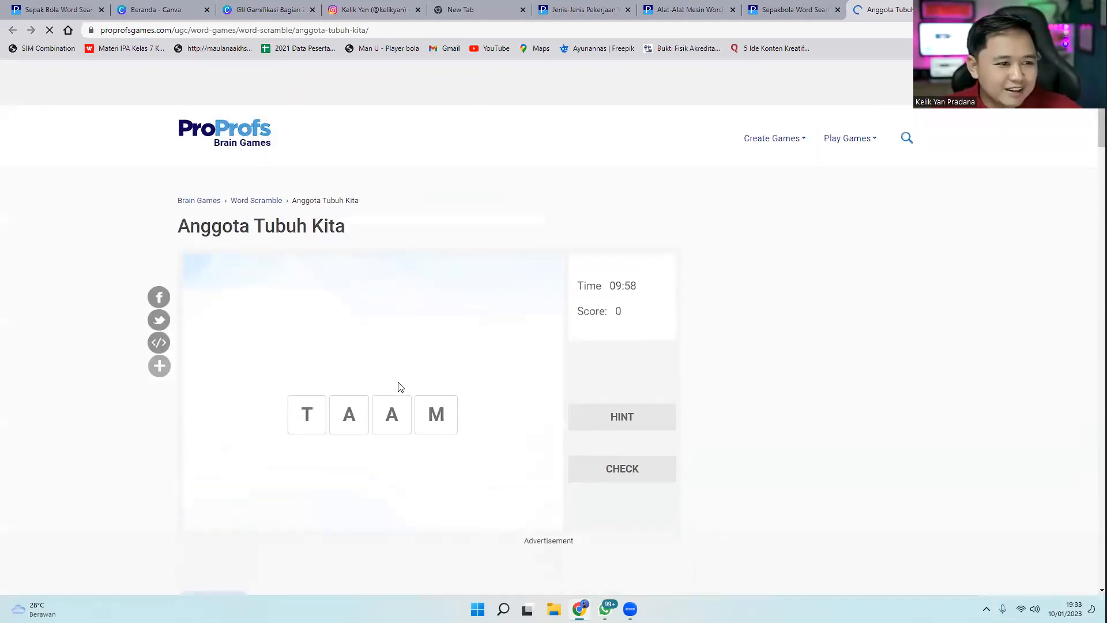
key(ctrl+w)
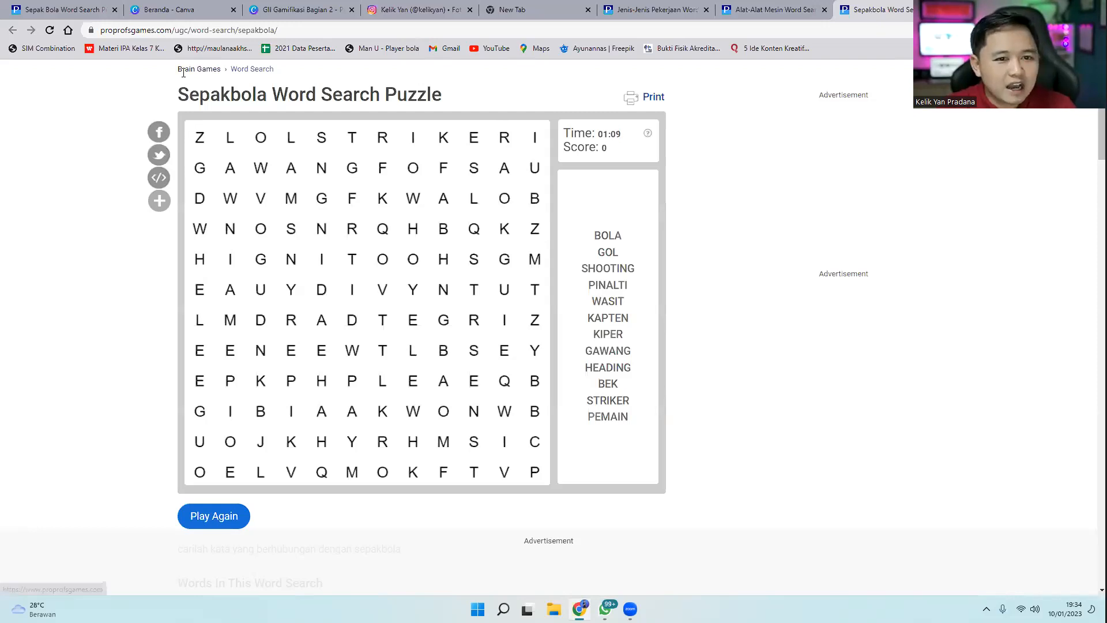
Preview the printable version of the Sepakbola word search puzzle and close the preview without printing
click(647, 100)
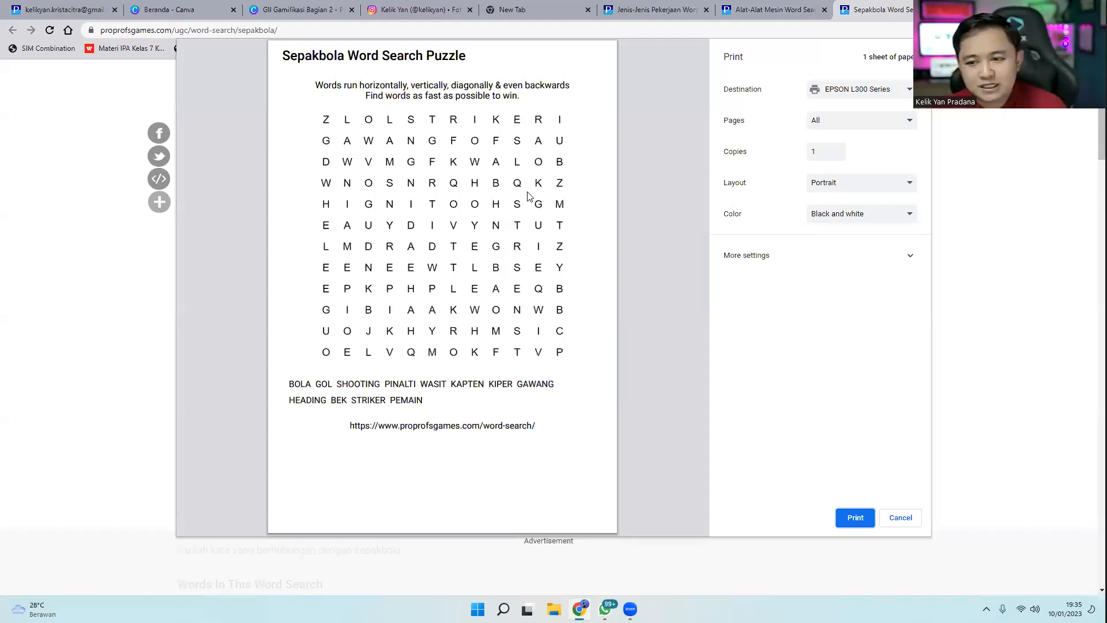
click(893, 518)
scroll(774, 430, up, 3)
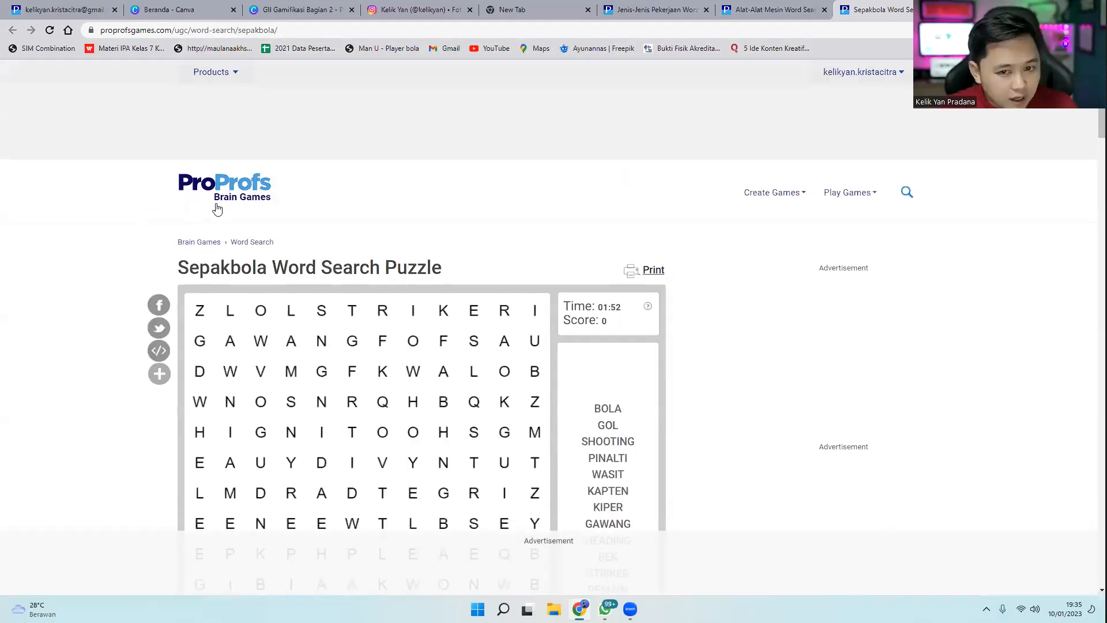
scroll(864, 364, down, 3)
scroll(864, 359, up, 3)
Open the account's page of created games and bring the Sepak Bola word search entry into view
click(879, 75)
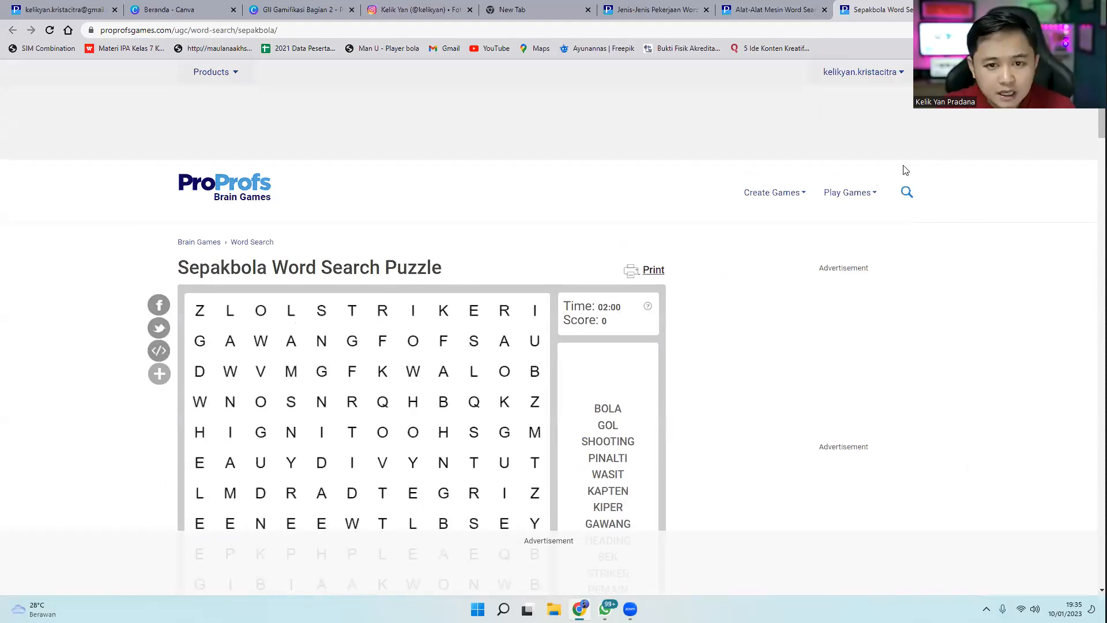
mouse_move(874, 78)
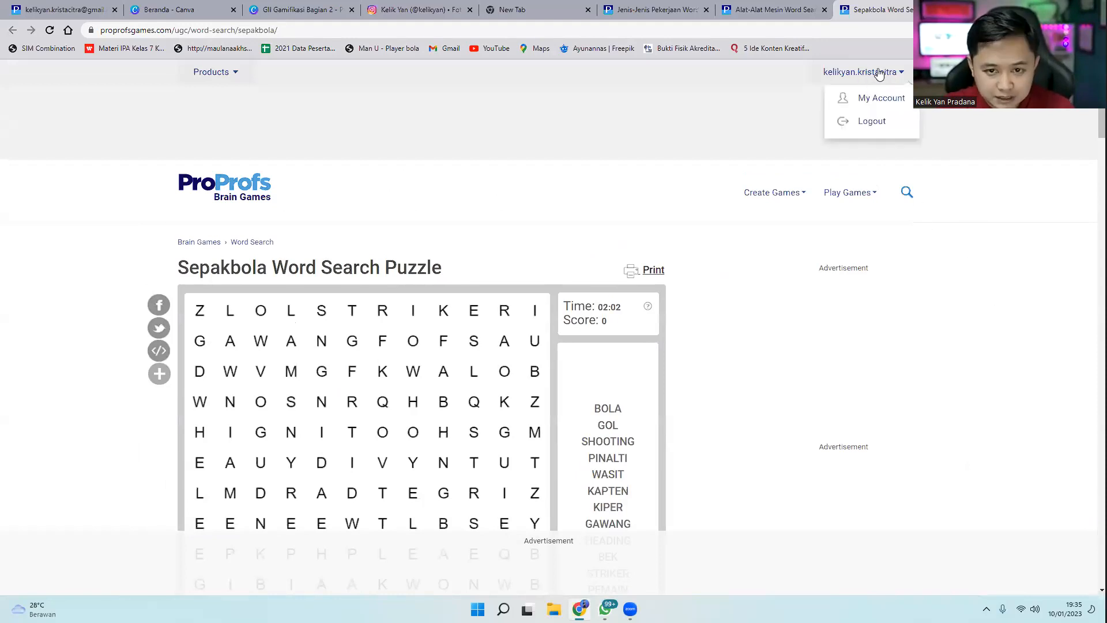
click(886, 100)
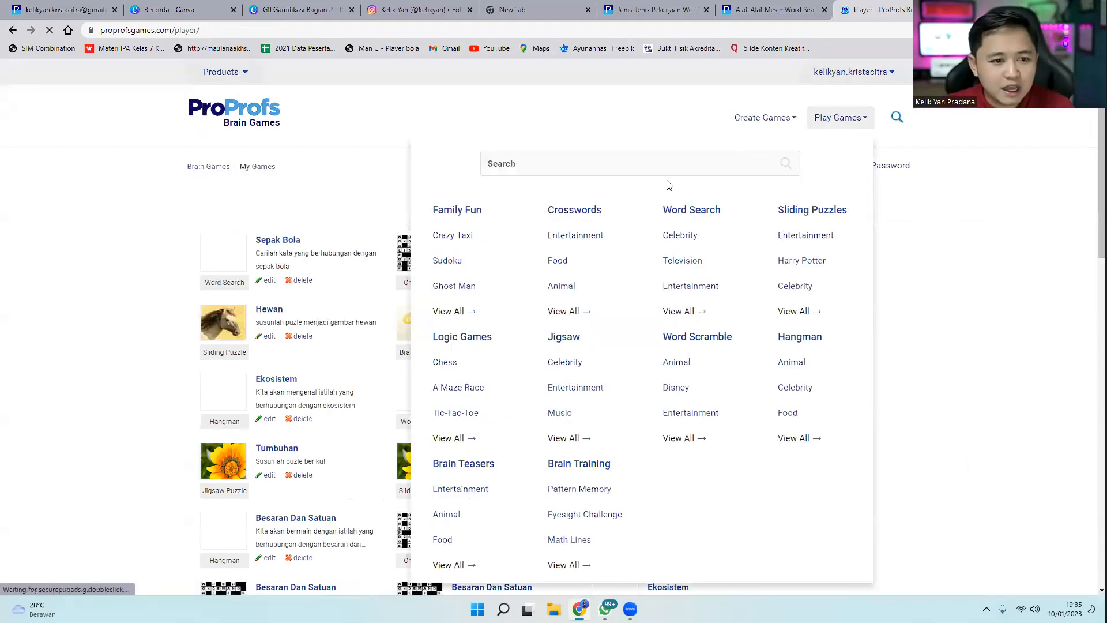
scroll(1078, 302, down, 1)
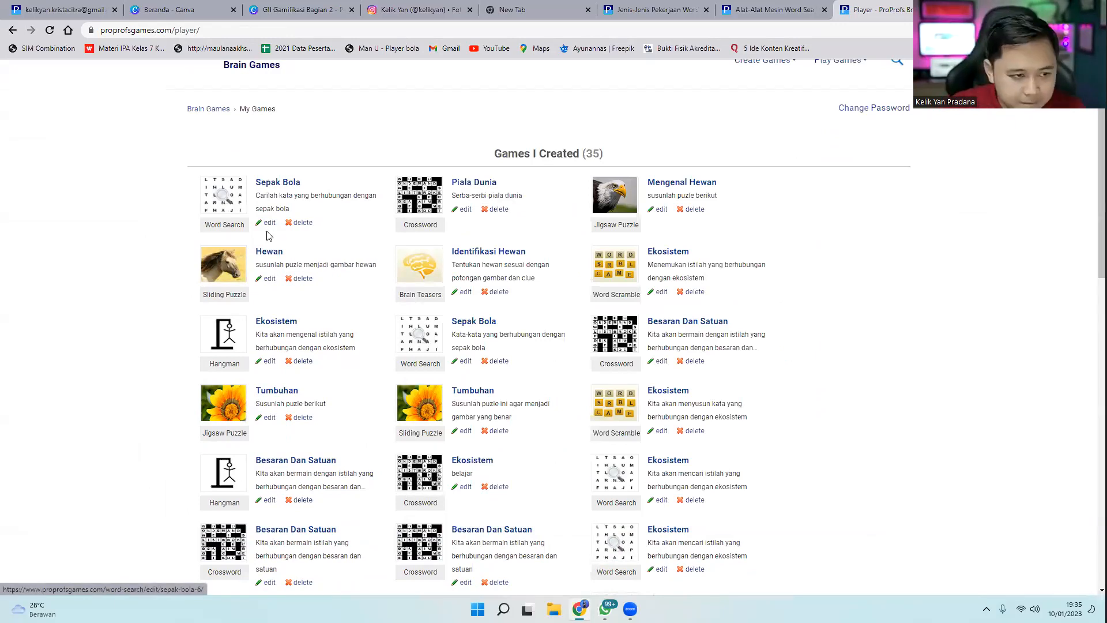
Switch to the Canva presentation, show it full screen through to the Create Hangman Game slide, and leave the full-screen view
click(296, 10)
click(1065, 583)
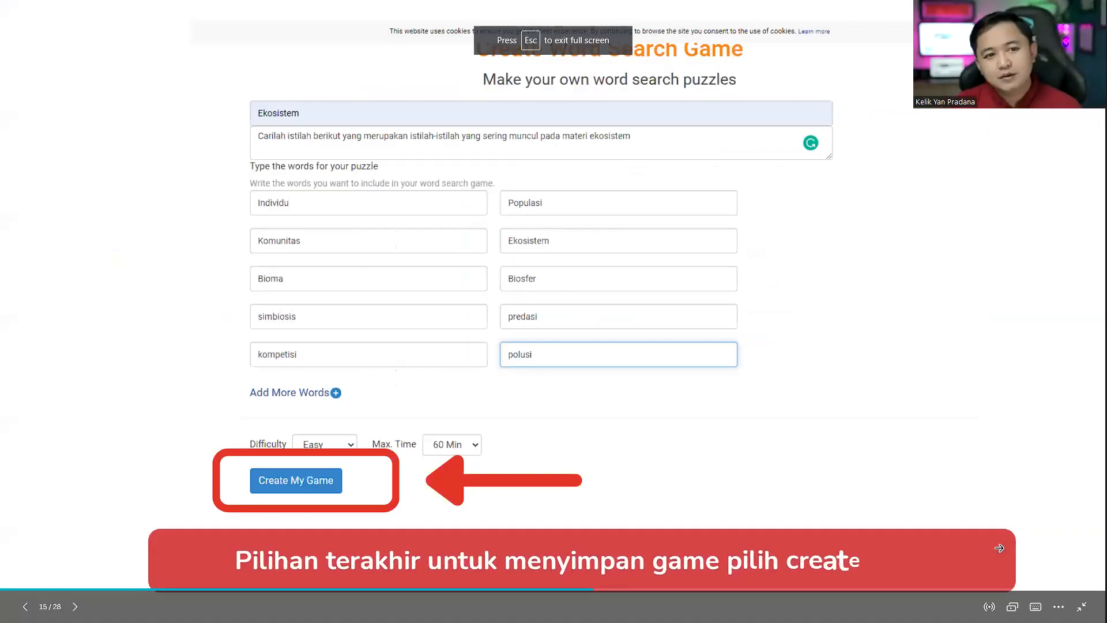
key(Right)
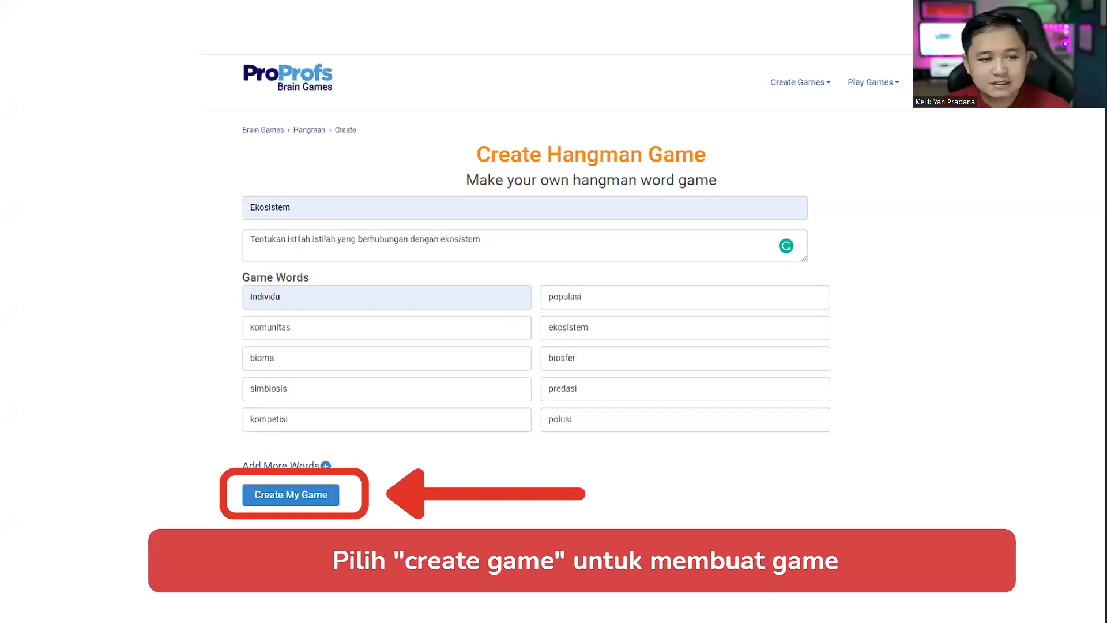
key(Escape)
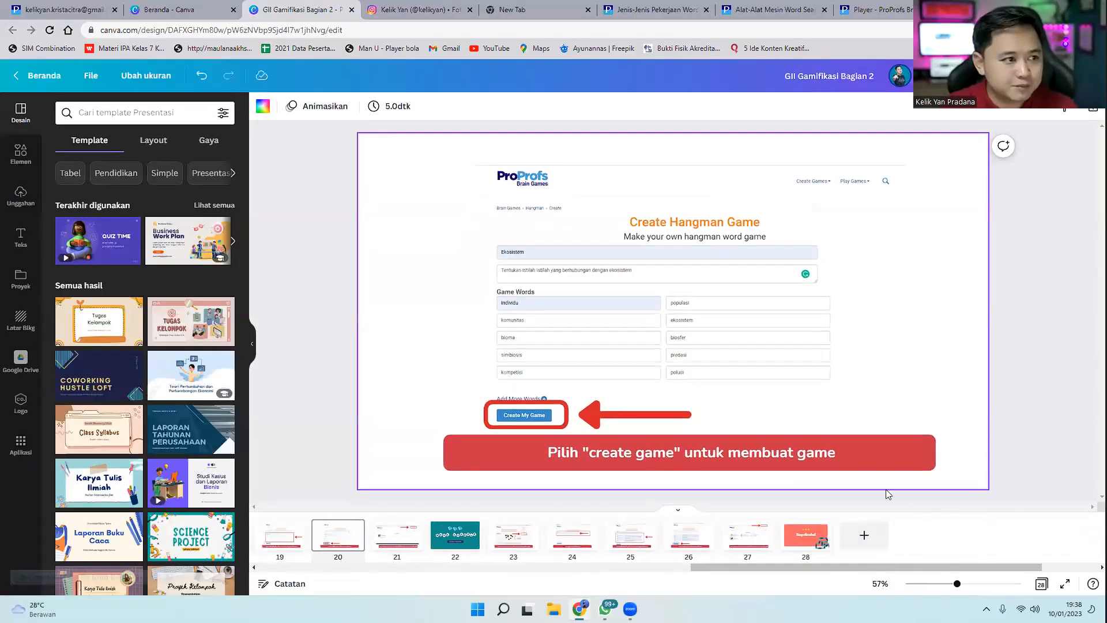
Switch back to ProProfs Brain Games and open the form for creating a Hangman game
click(64, 10)
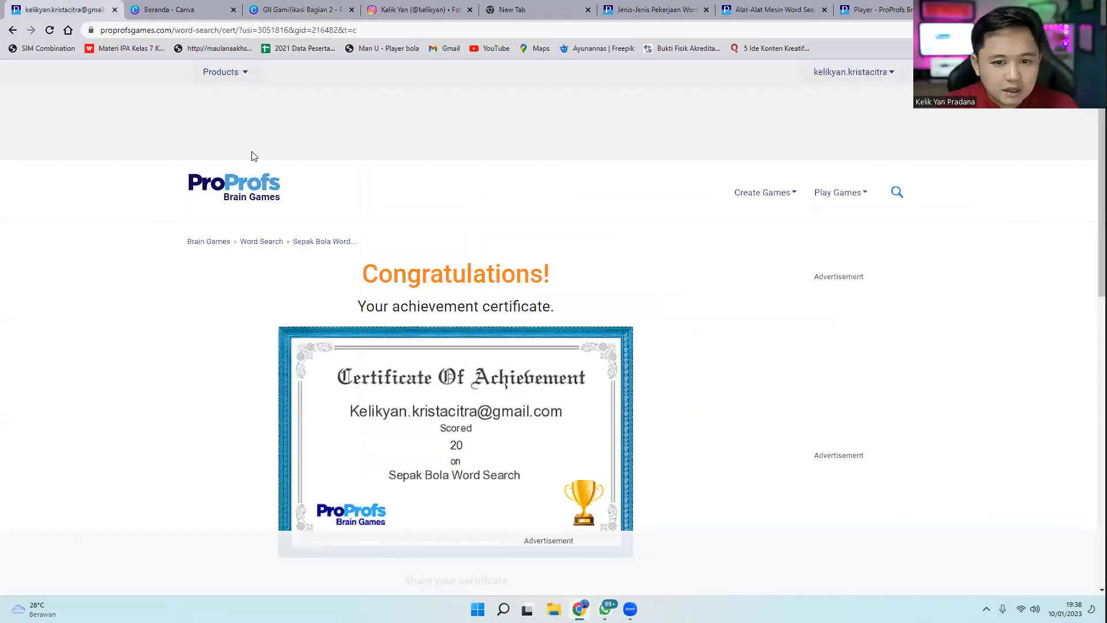
click(862, 73)
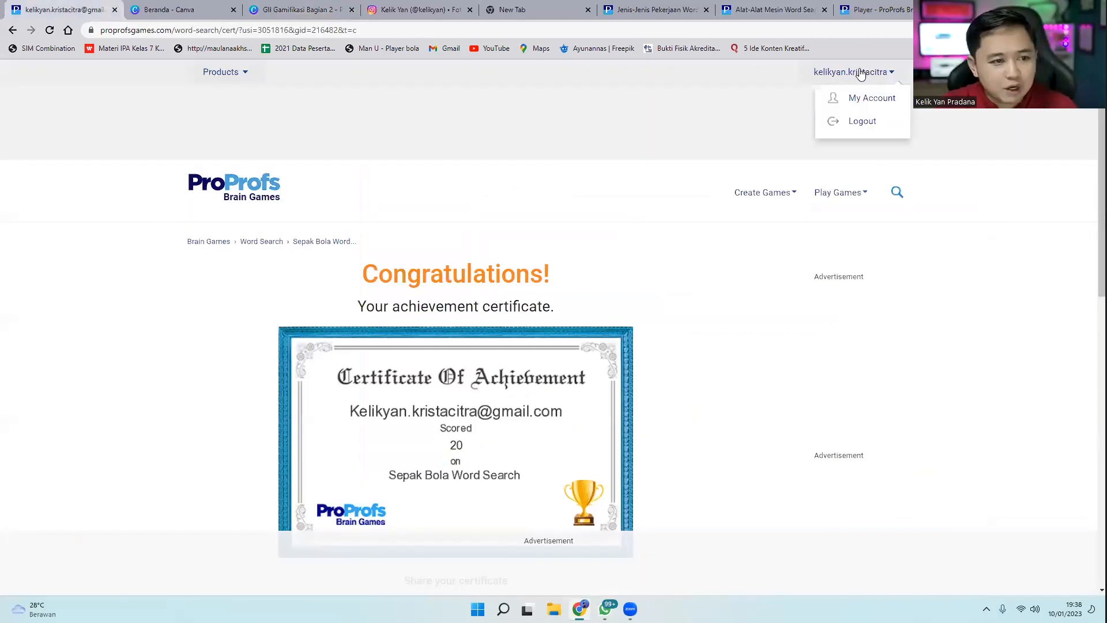
mouse_move(765, 195)
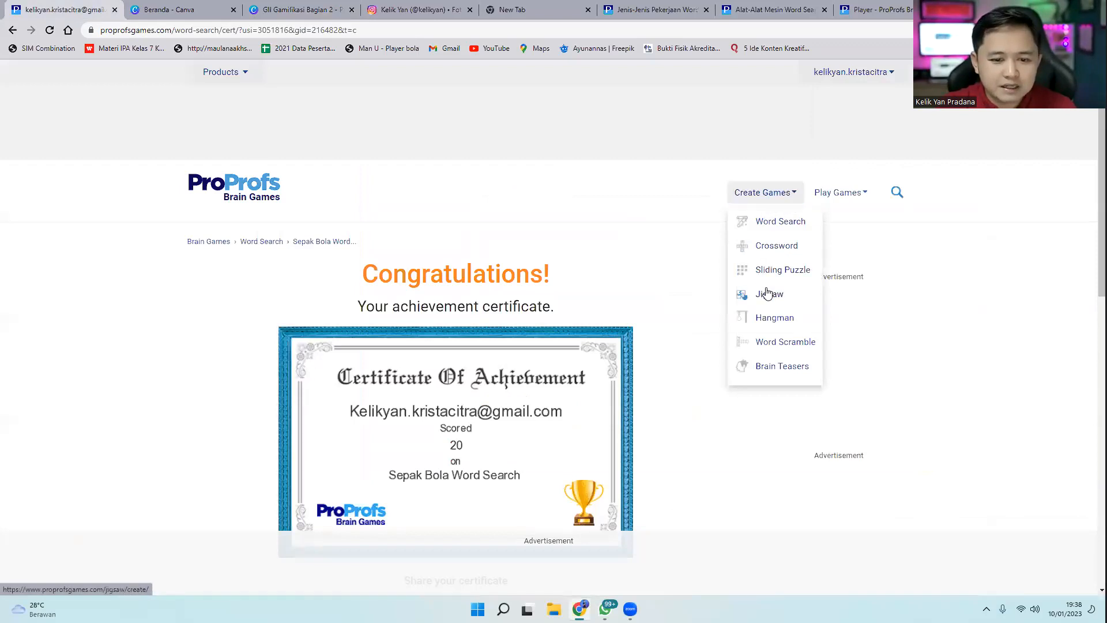
click(775, 318)
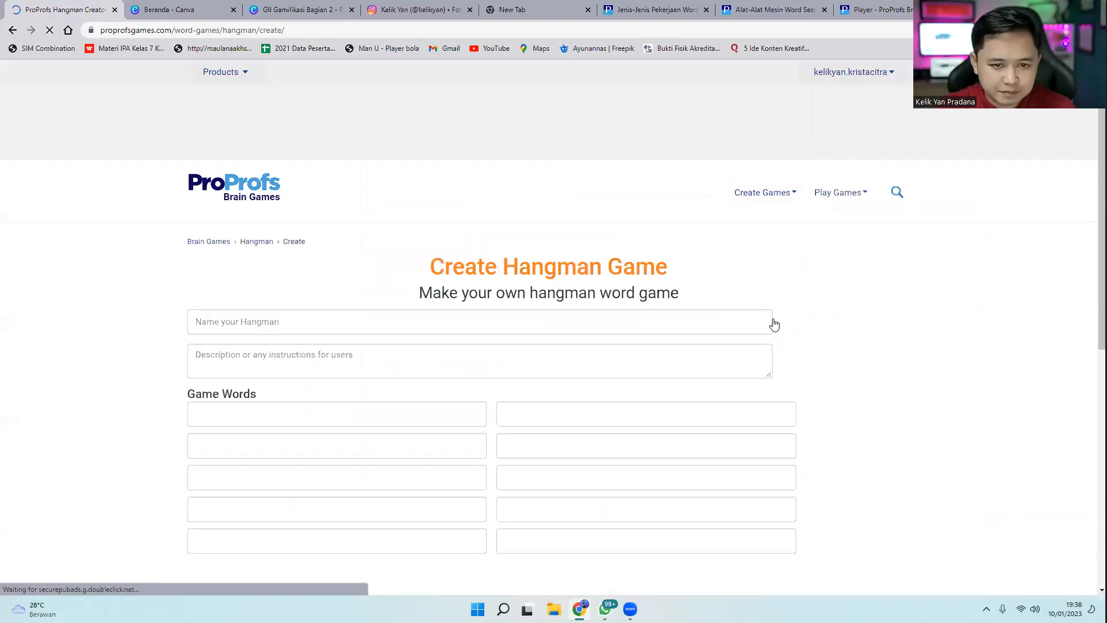
click(700, 326)
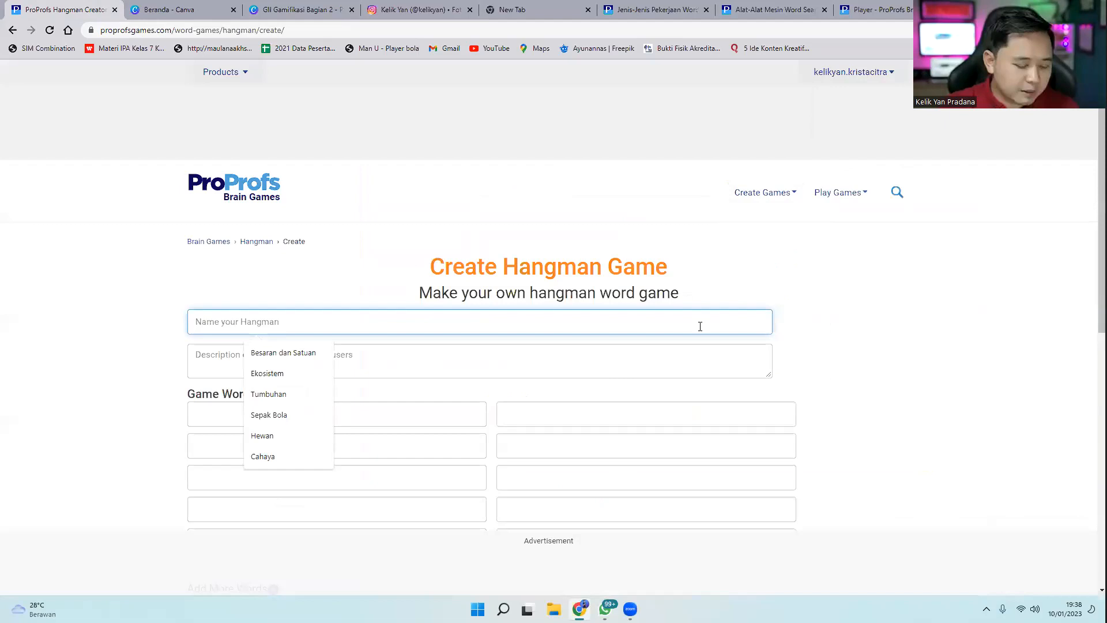
text(Sepa)
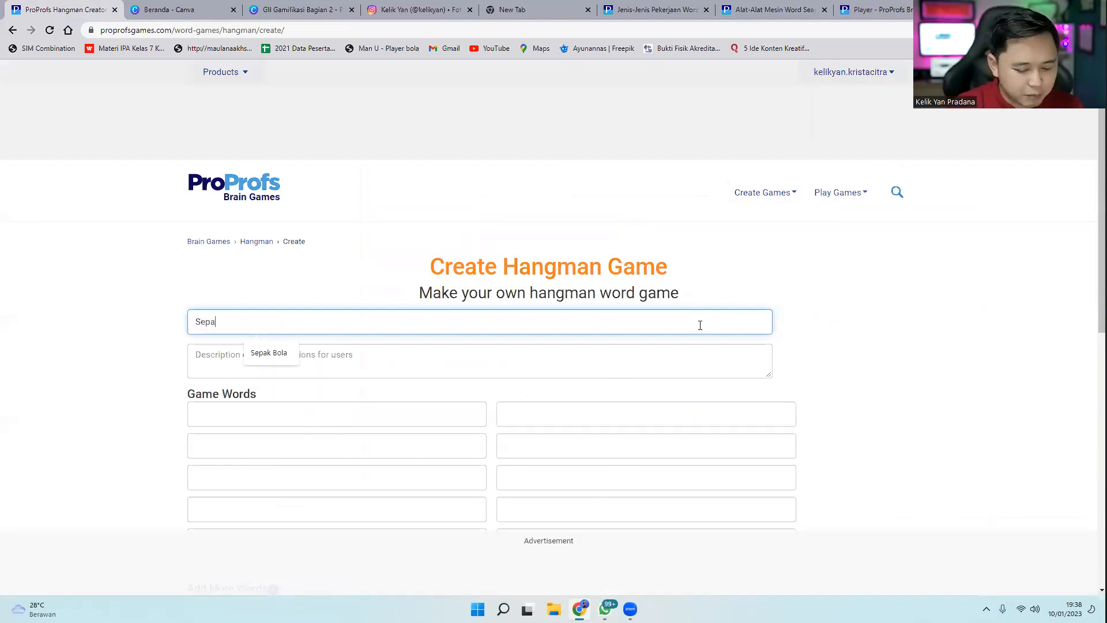
text(k Bola)
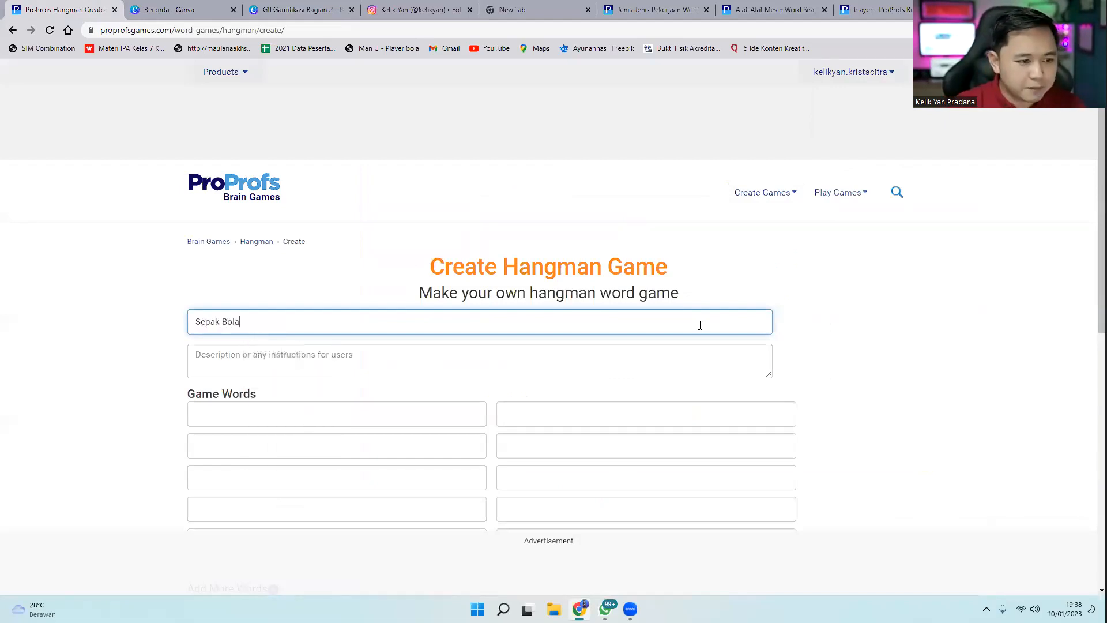
Set the hangman game's name to "Turnamen AFF"
drag(250, 321, 134, 312)
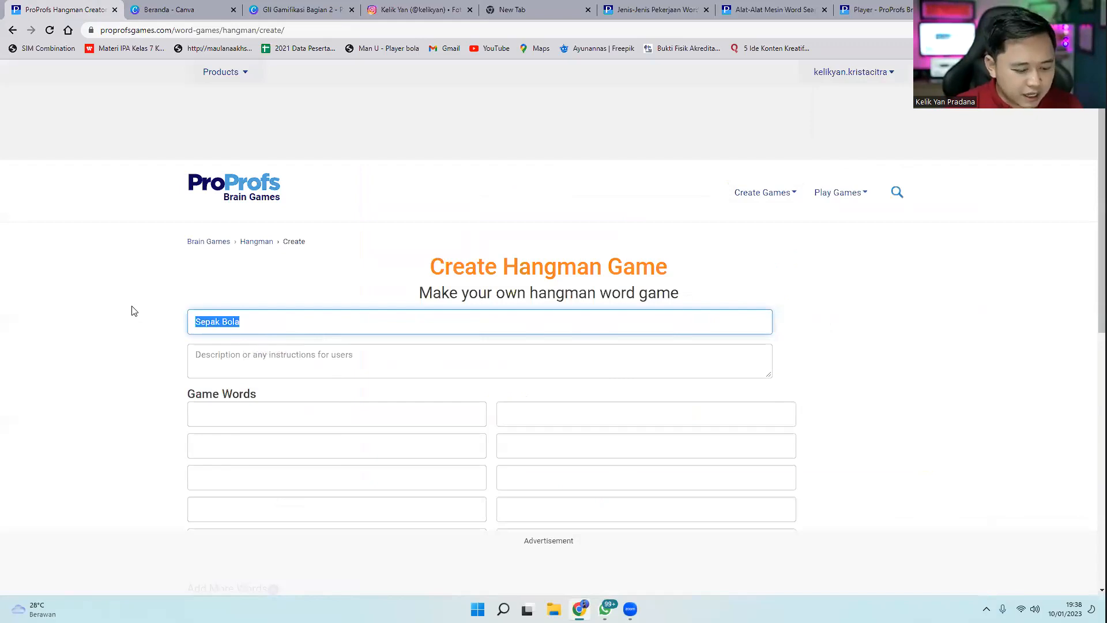
text(AFF)
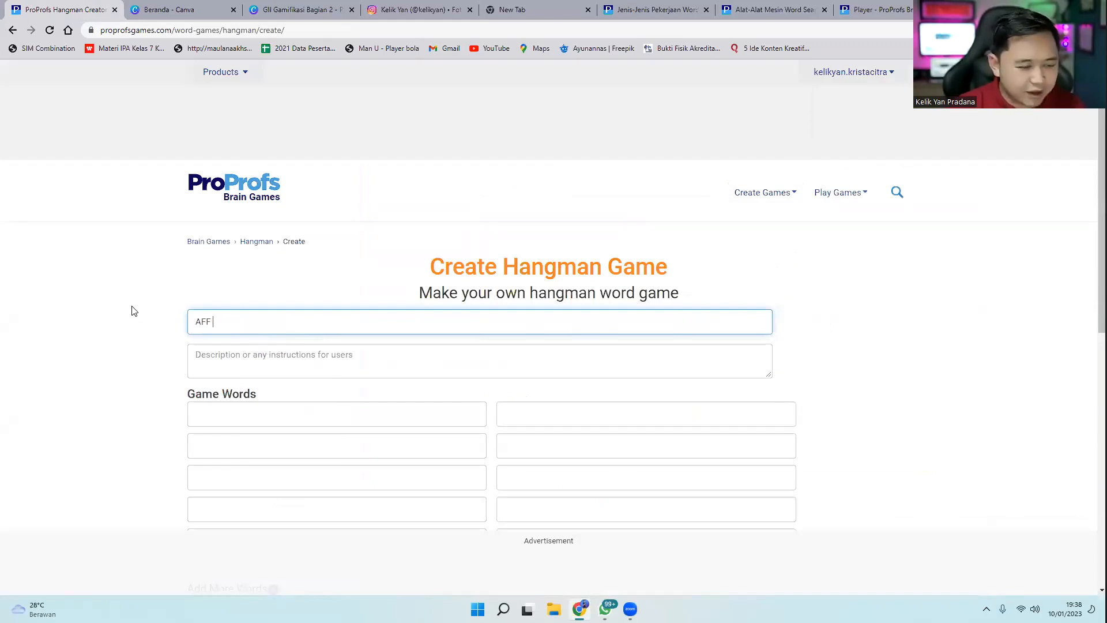
click(194, 323)
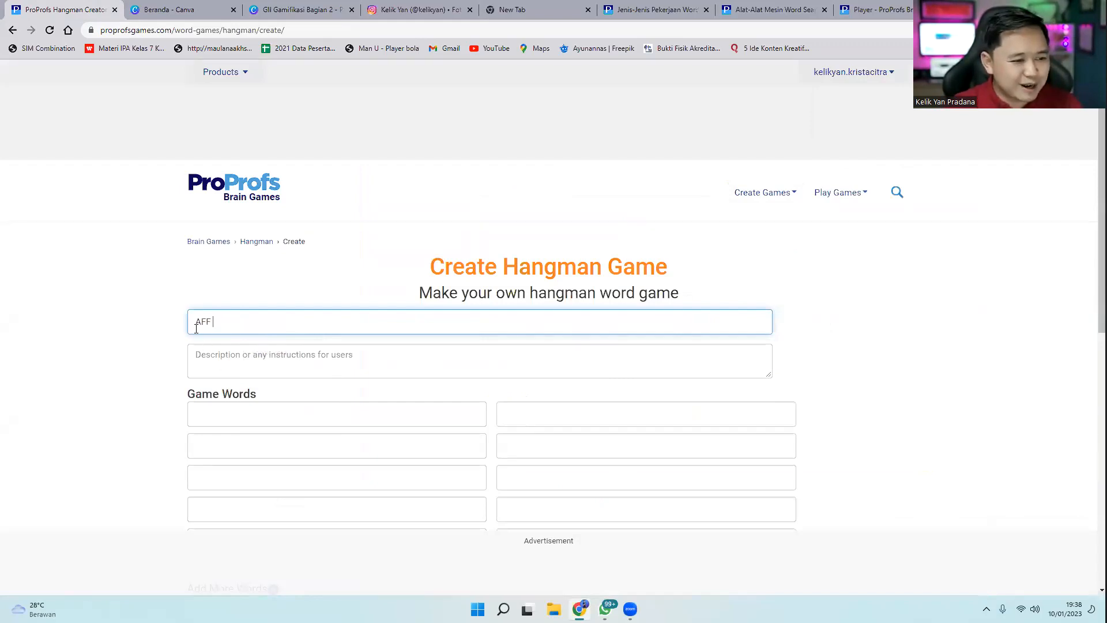
text(Turnamen)
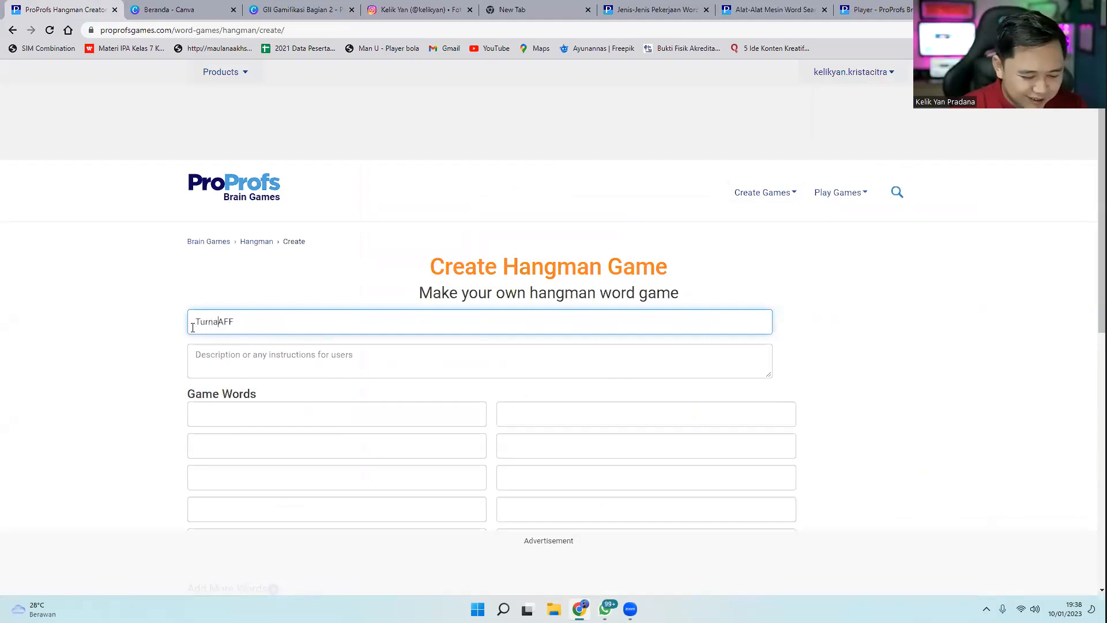
Enter "Negara yang mengikuti AFF" as the hangman game's description
click(237, 364)
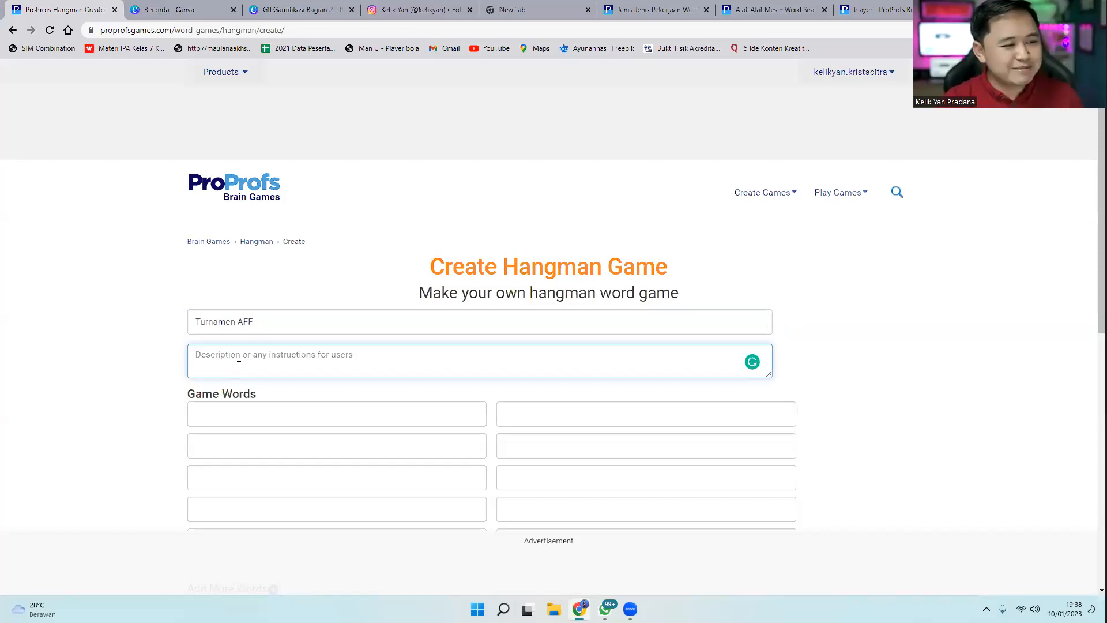
text(Neg)
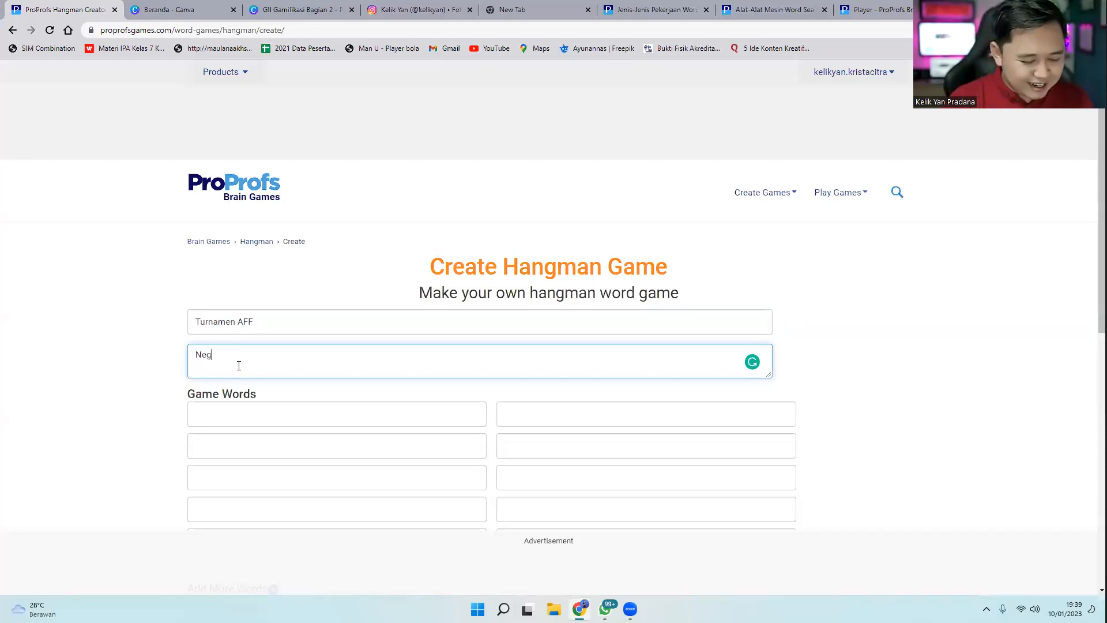
text(ara k)
key(BackSpace)
text(yang mengikuti)
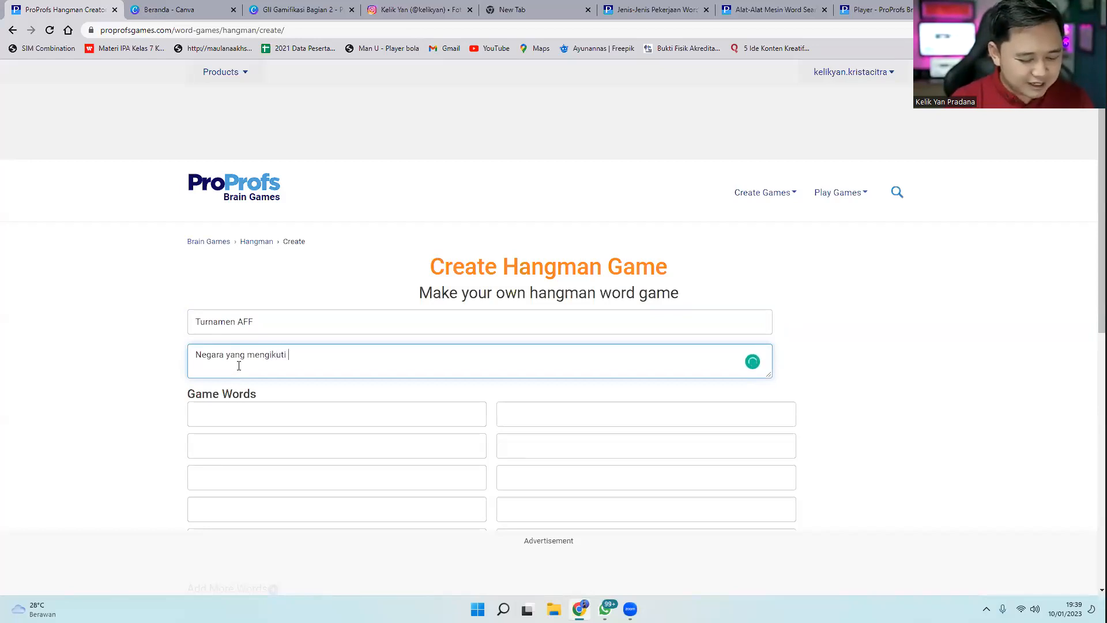
text( AFF)
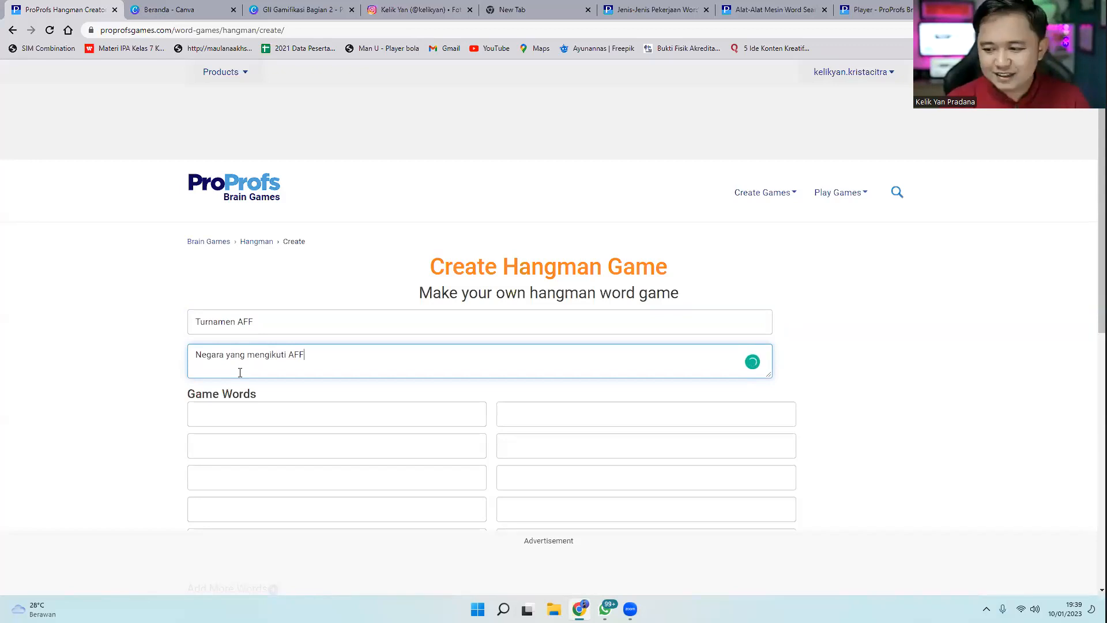
Enter "Indonesia" and "Malaysia" as the first two game words
scroll(305, 412, down, 2)
click(338, 301)
text(Indonesia)
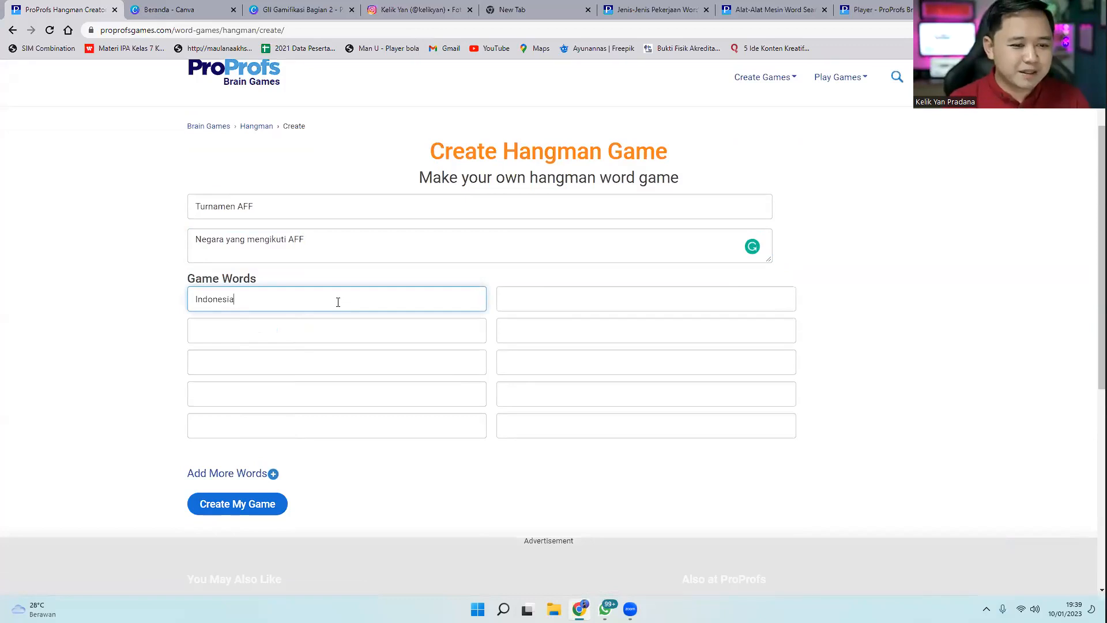
click(541, 297)
text(Malais)
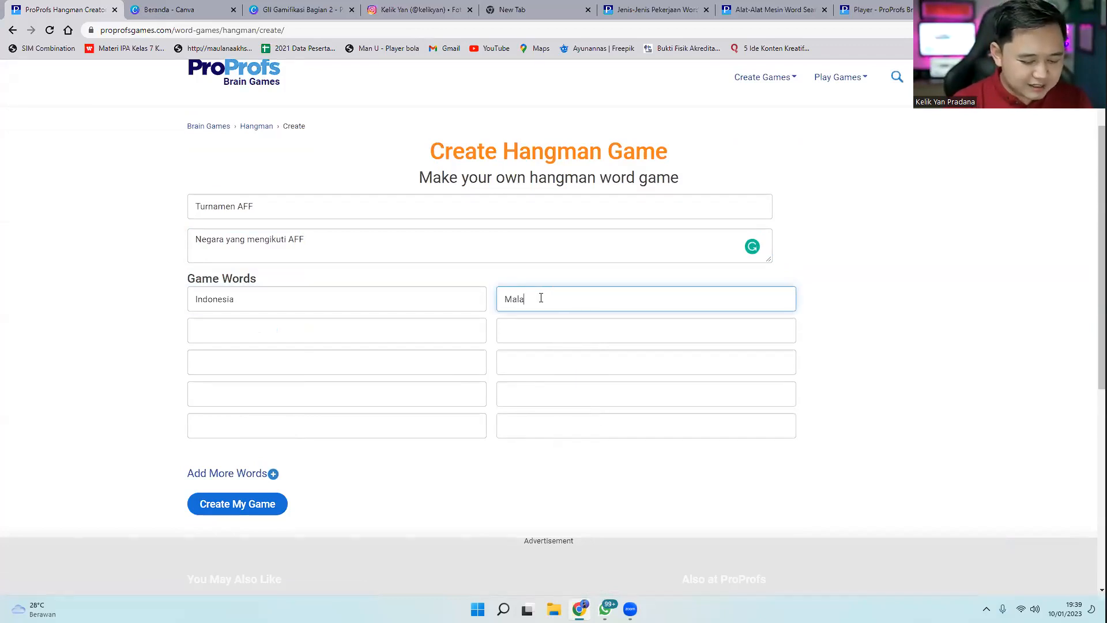
key(BackSpace)
key(BackSpace)
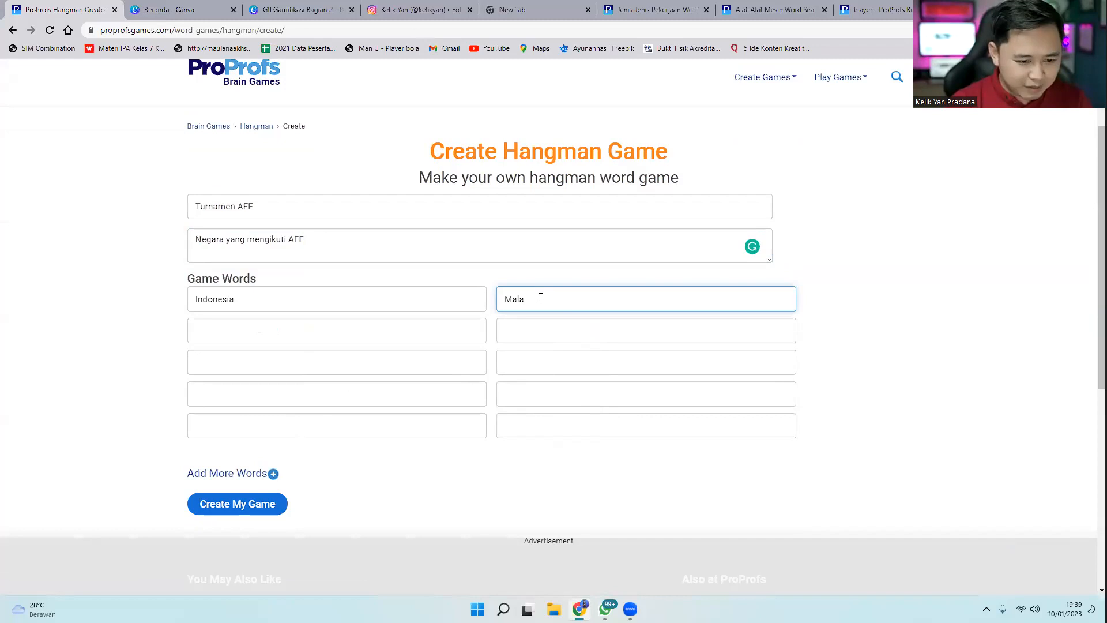
text(ysia)
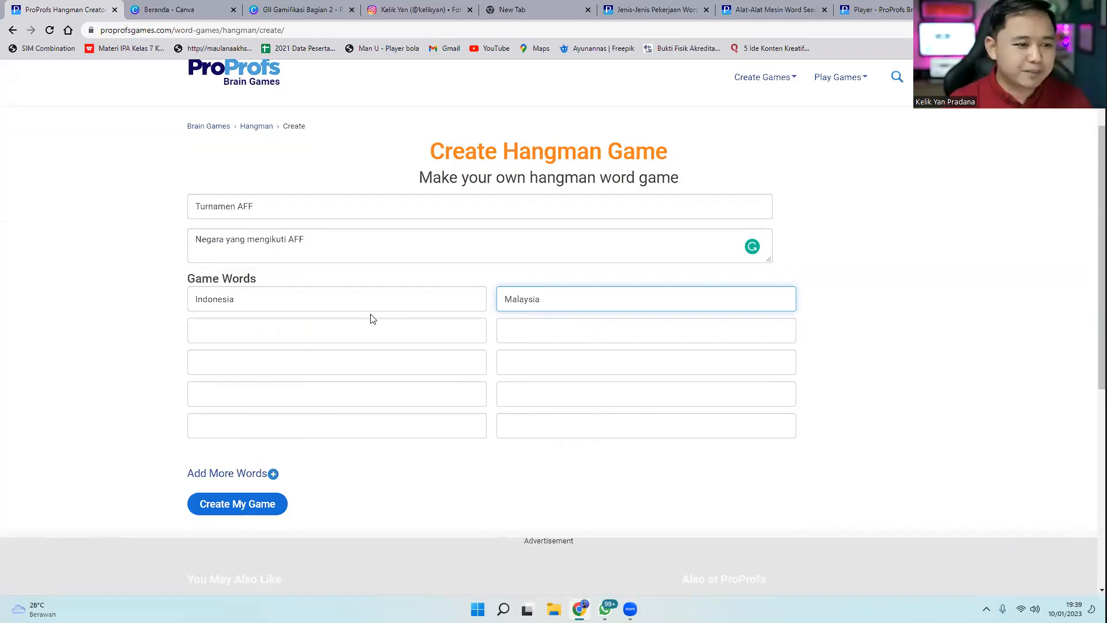
Enter "Thailand" and "Vietnam" in the second row of game words
click(361, 329)
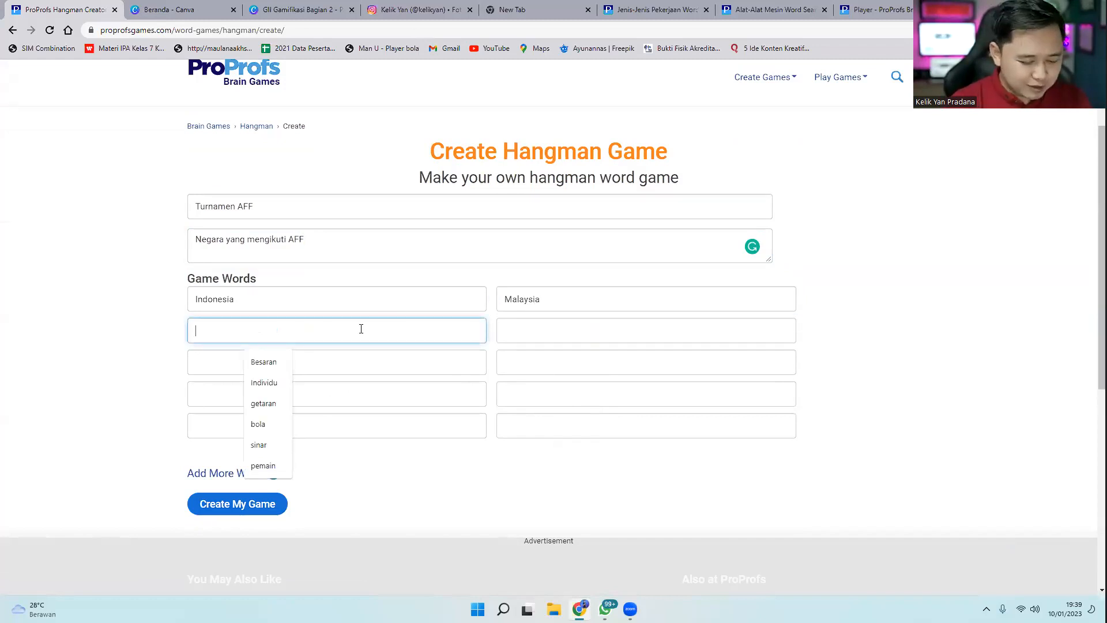
text(Thailan)
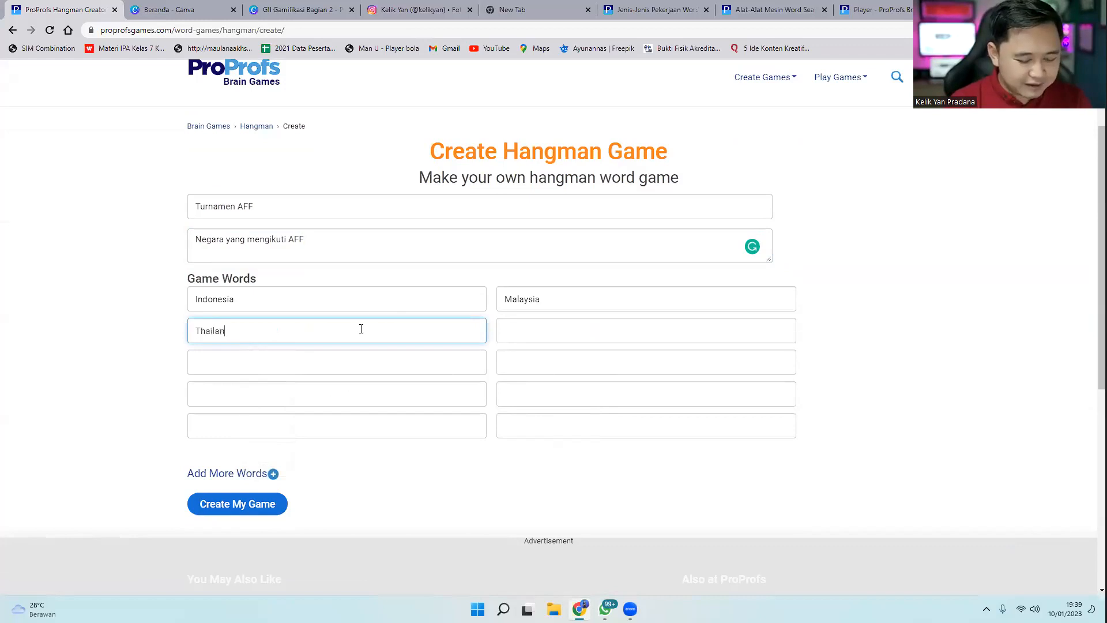
text(d)
click(555, 329)
text(Videtnam)
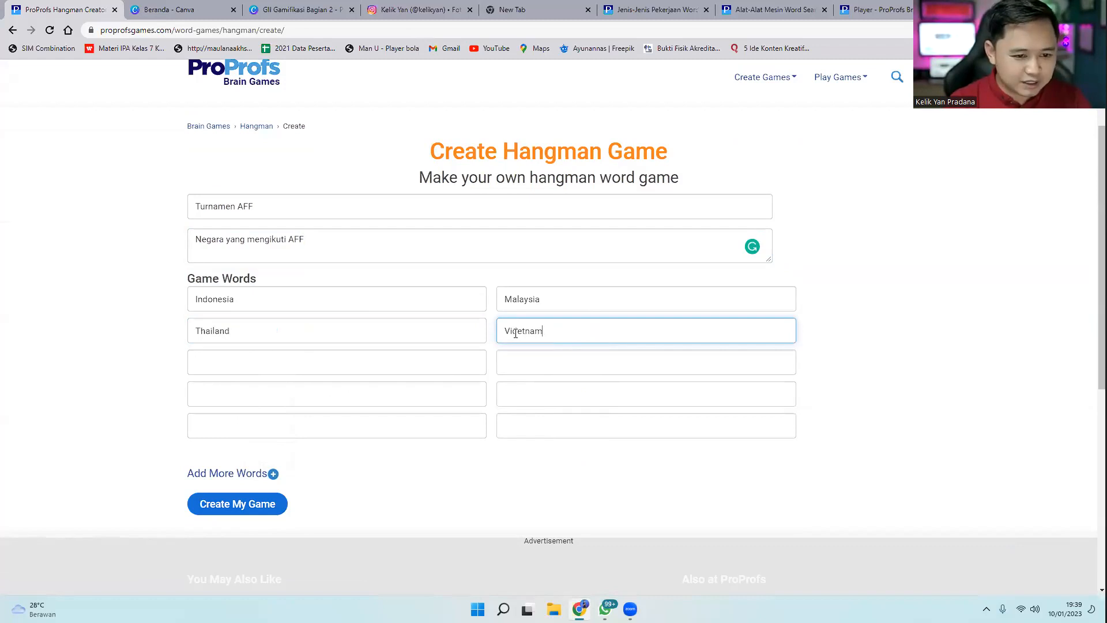
Enter "Brunai darusalam" and "Laos" in the third row of game words
click(338, 365)
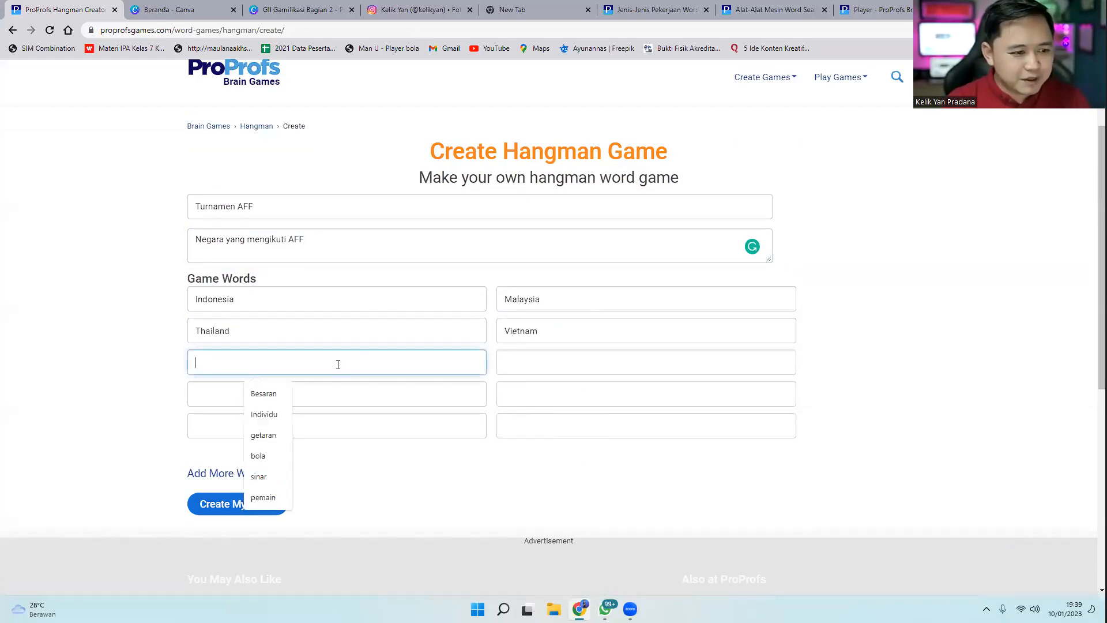
text(B)
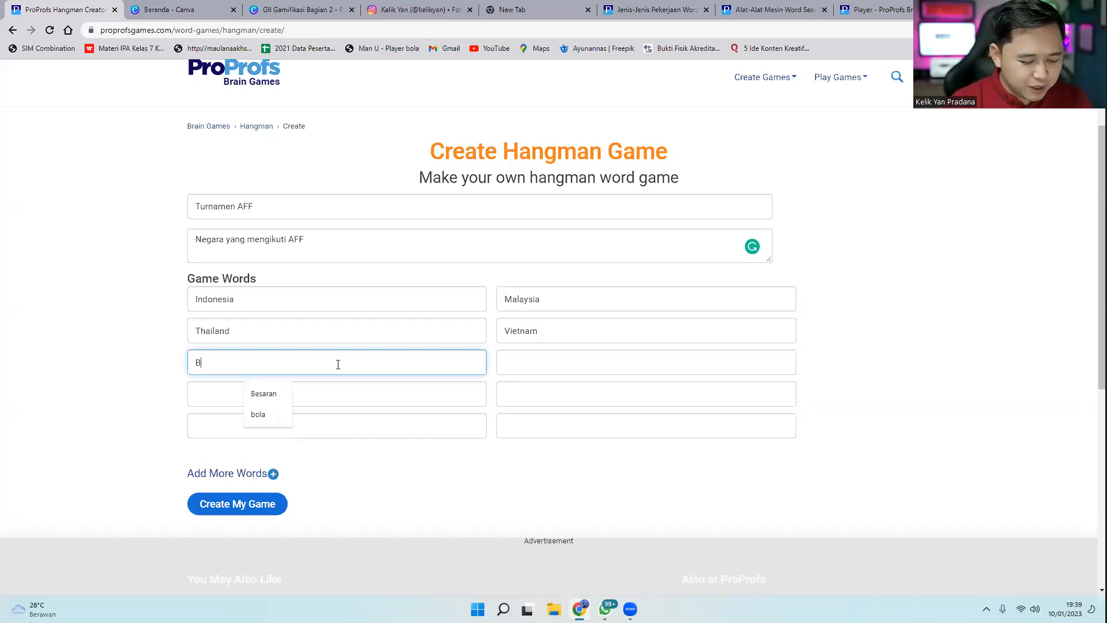
text(runai darusalam)
click(511, 363)
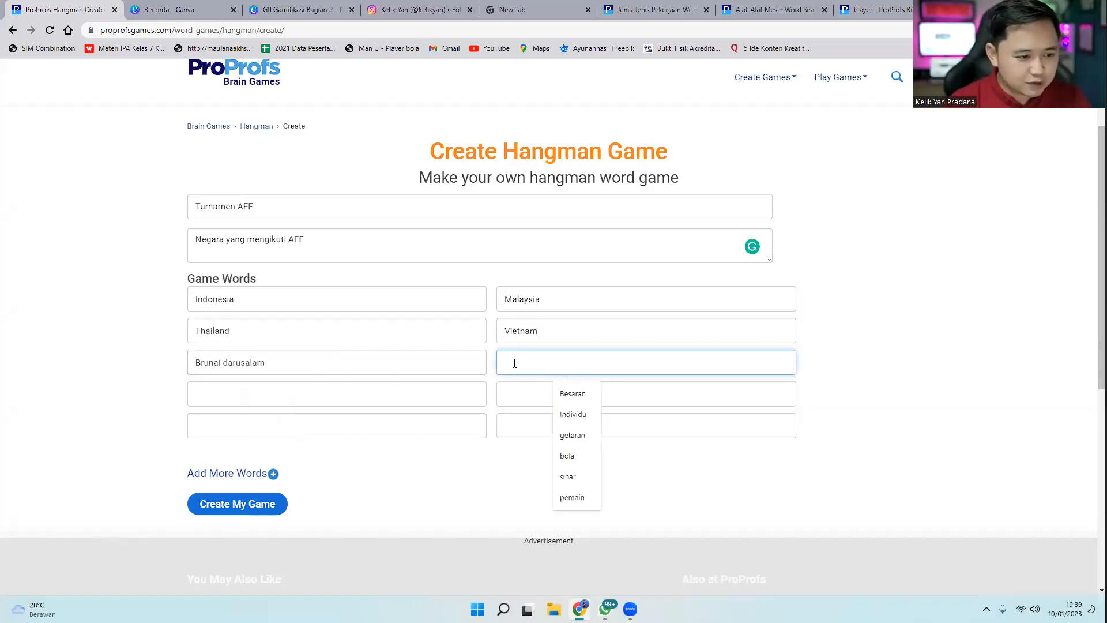
text(Laos)
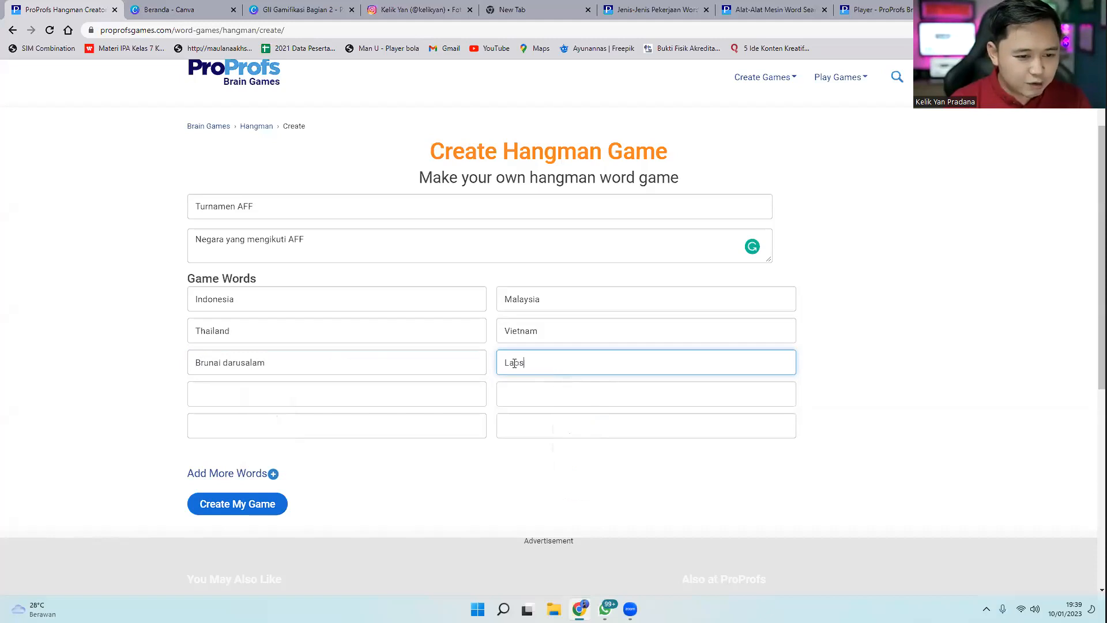
Add "Kamboja", "Philipina" and "Myanmar" as the next three game words in the fourth and fifth rows
click(417, 387)
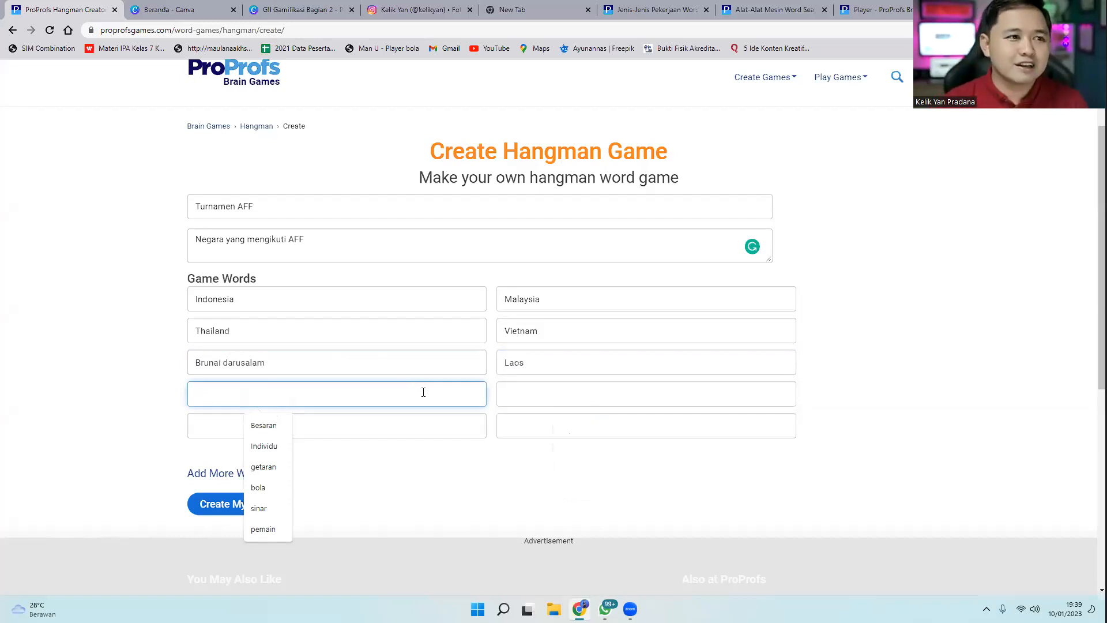
click(158, 391)
click(229, 390)
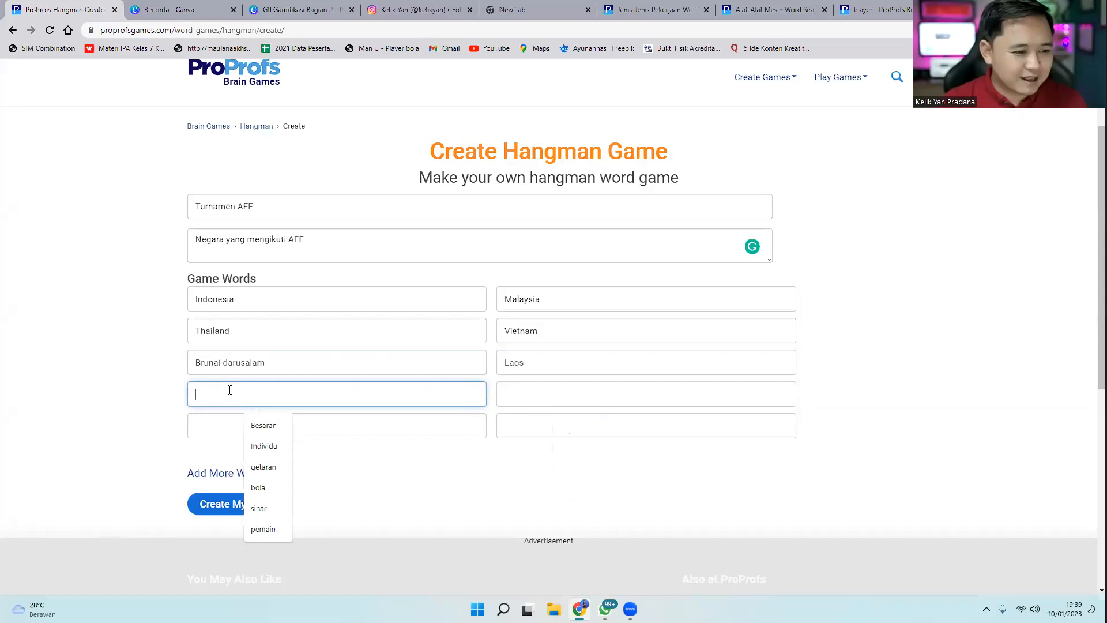
text(Kamboja)
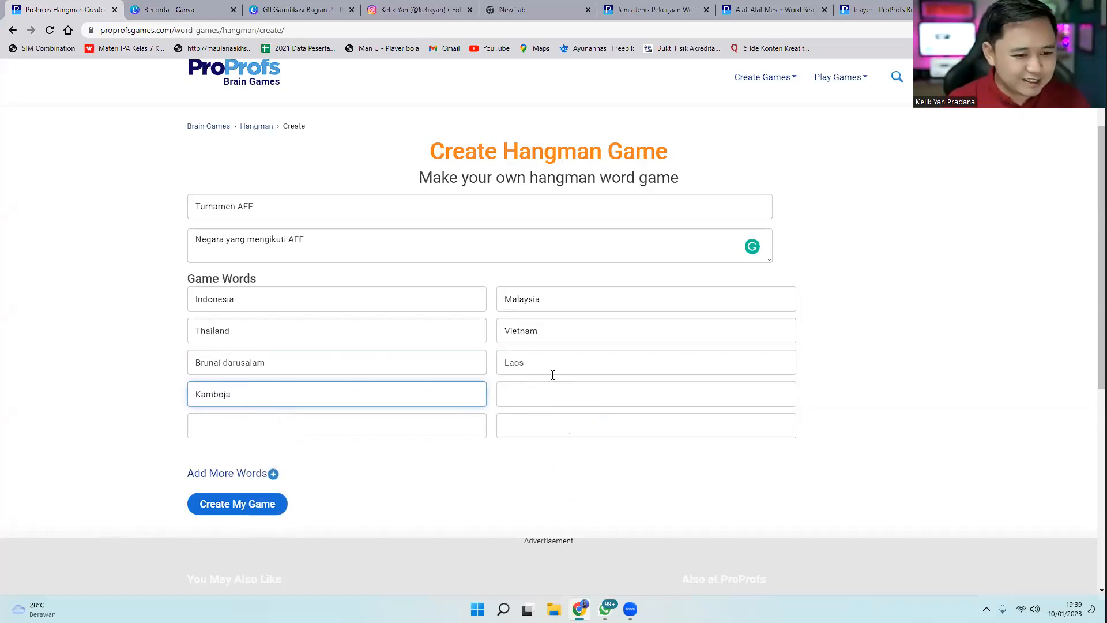
click(548, 391)
text(Philiph)
key(BackSpace)
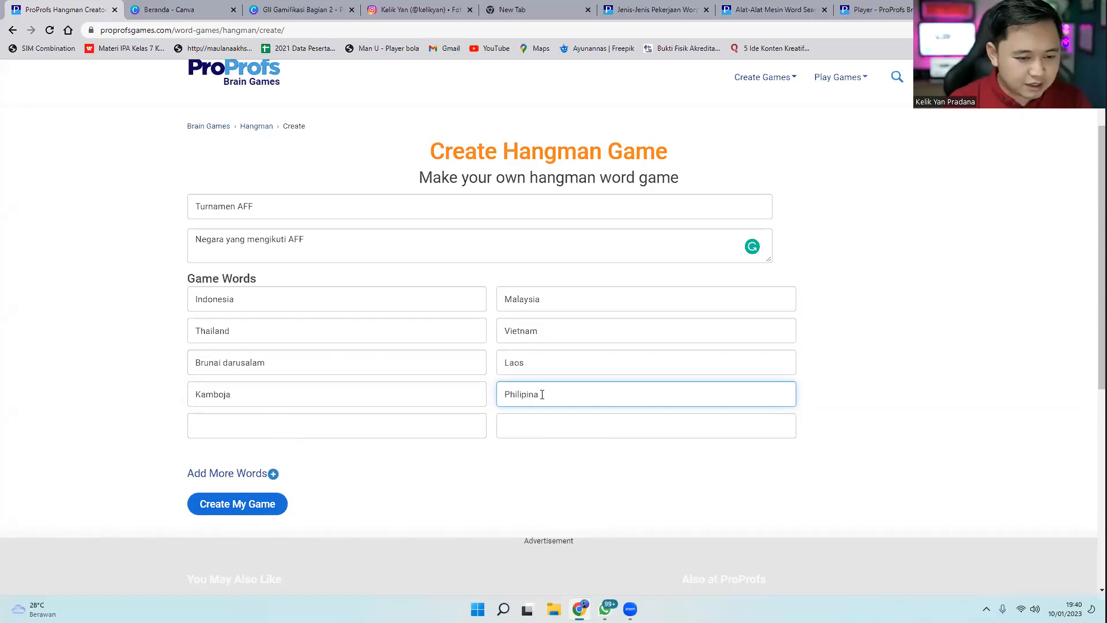
click(395, 433)
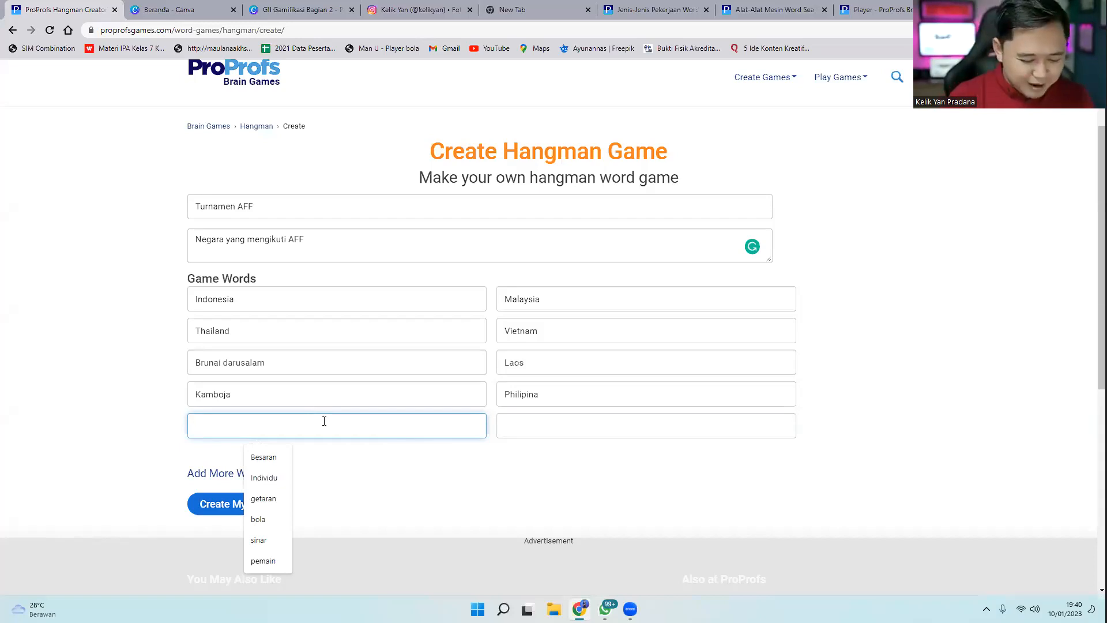
text(Myanmar)
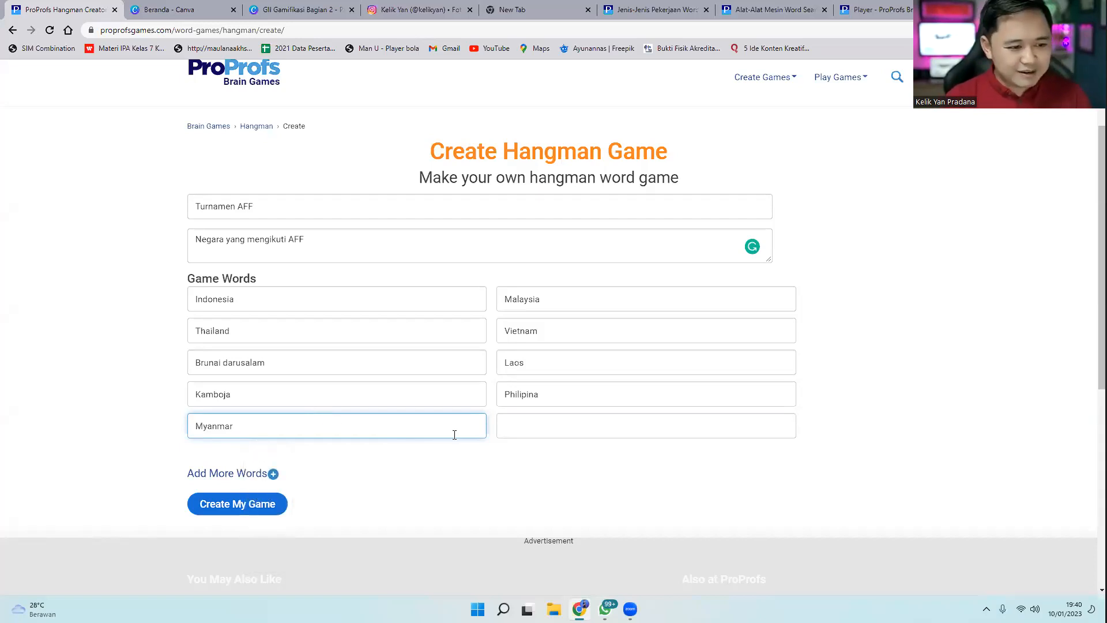
Add "Singapura" as the tenth game word and create the hangman game
click(530, 426)
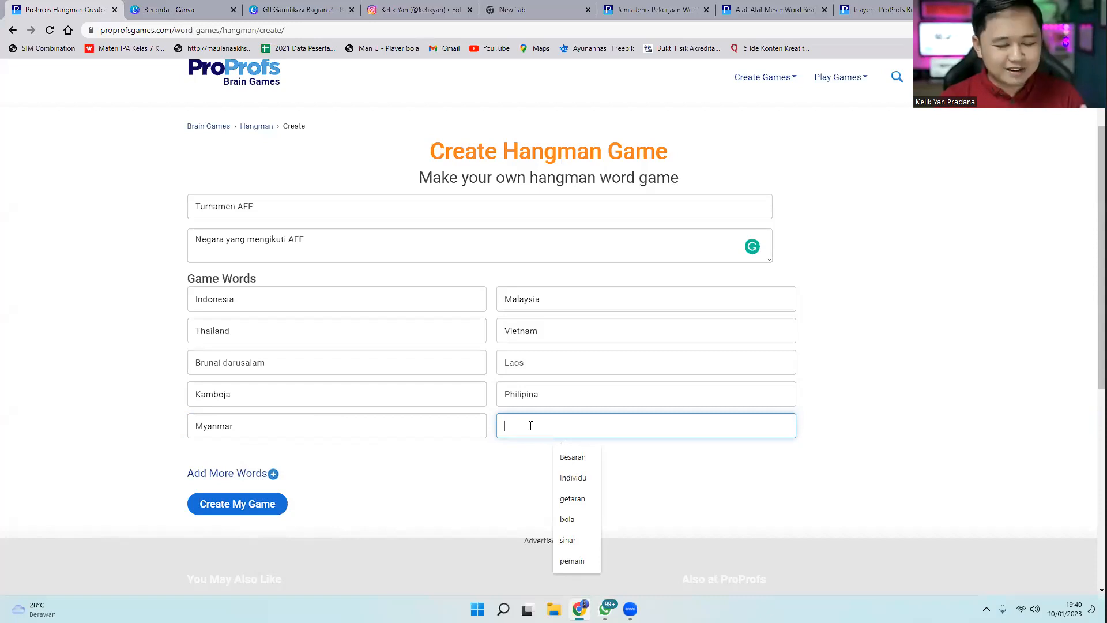
text(Singapur)
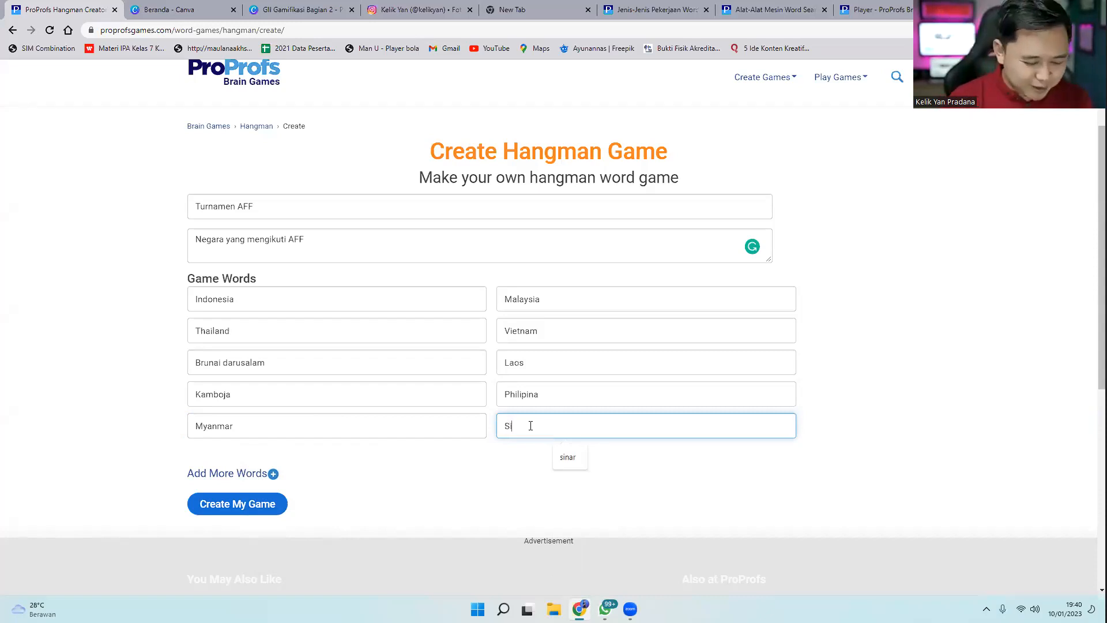
text(a)
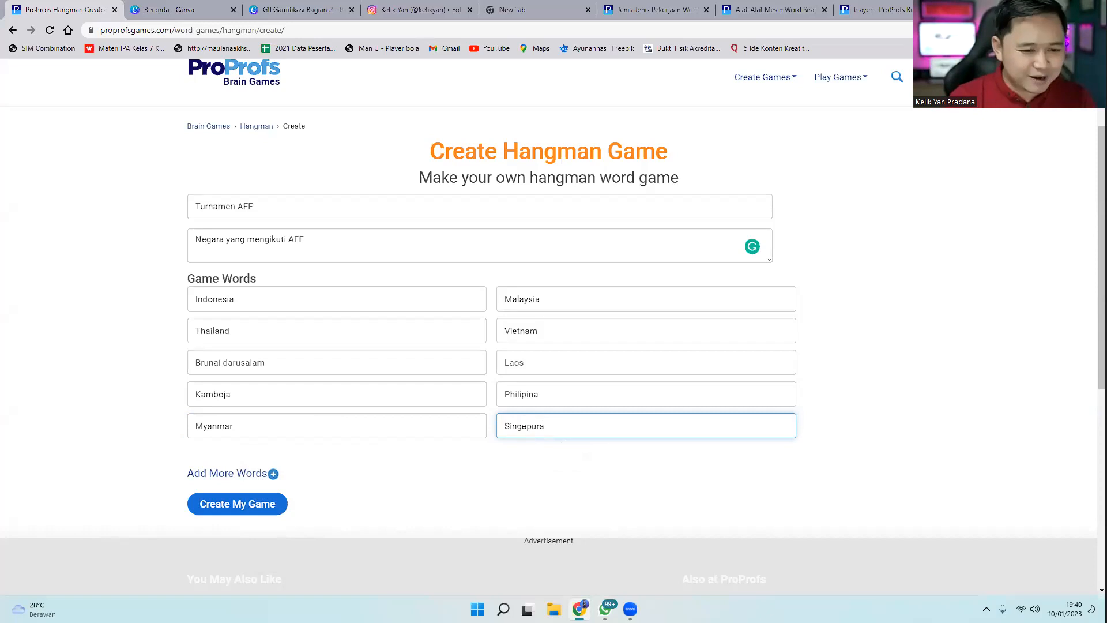
click(246, 507)
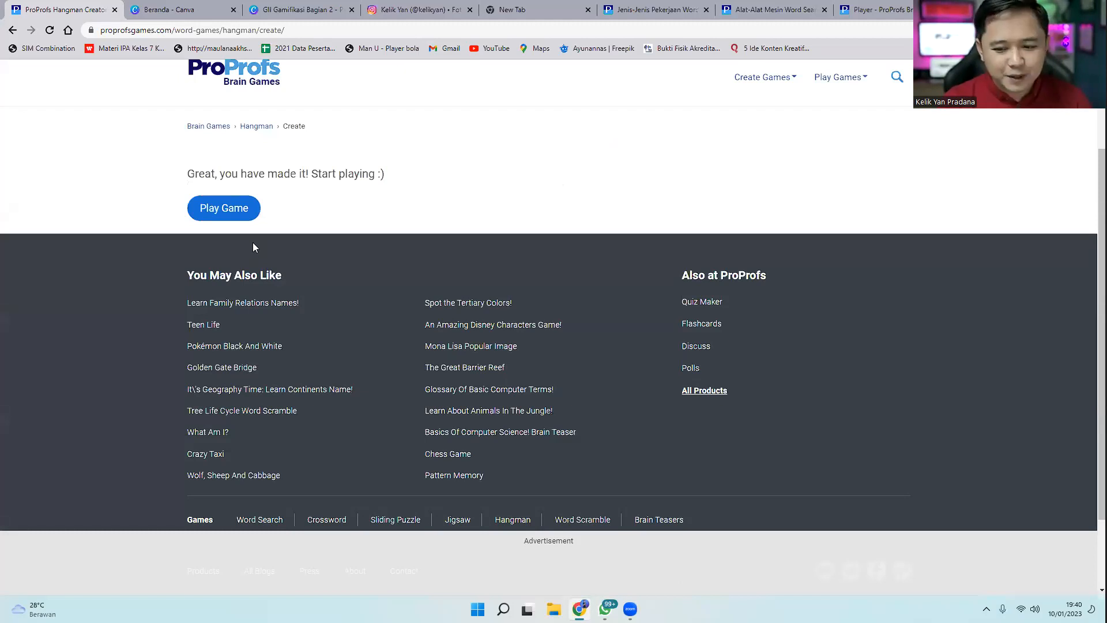
Start playing the created game and guess the letters A, I, N, C, D, E, S and O in the first word
click(237, 211)
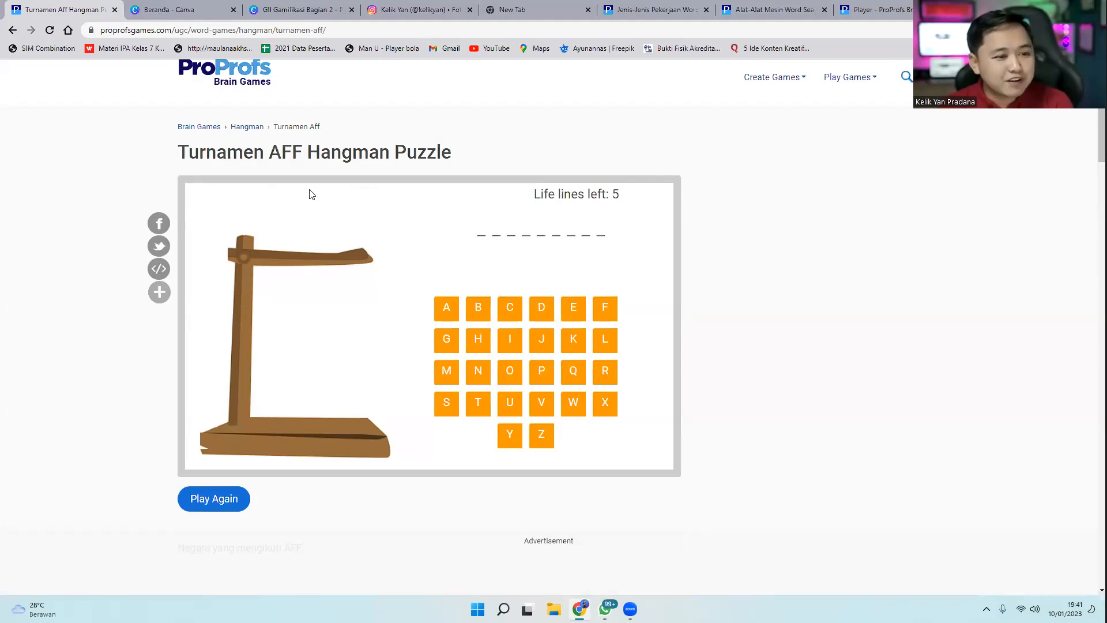
click(443, 311)
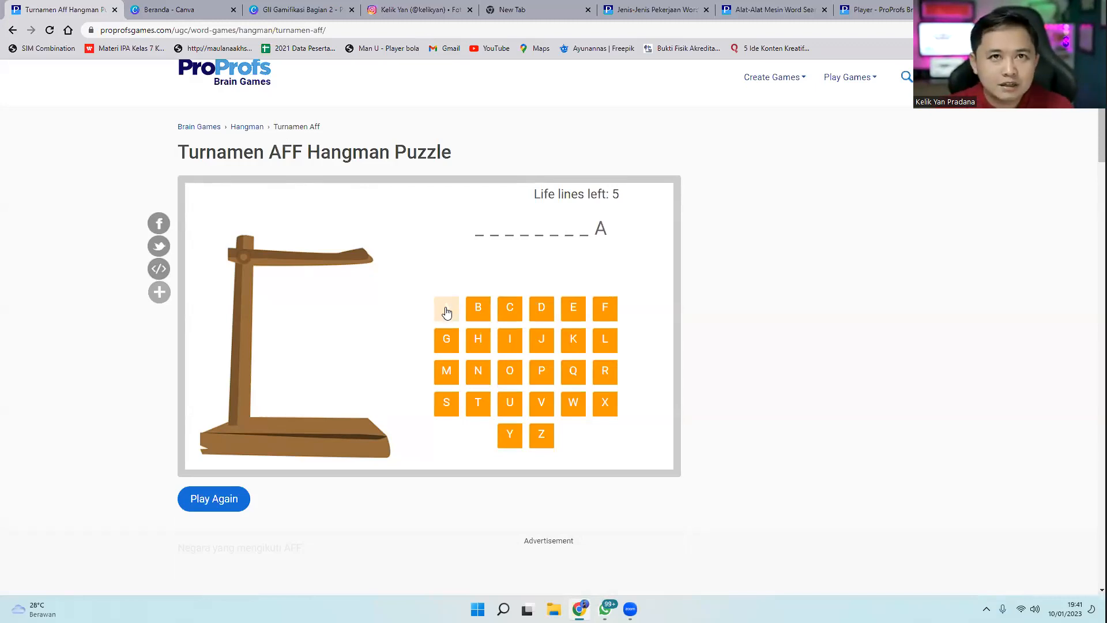
click(513, 338)
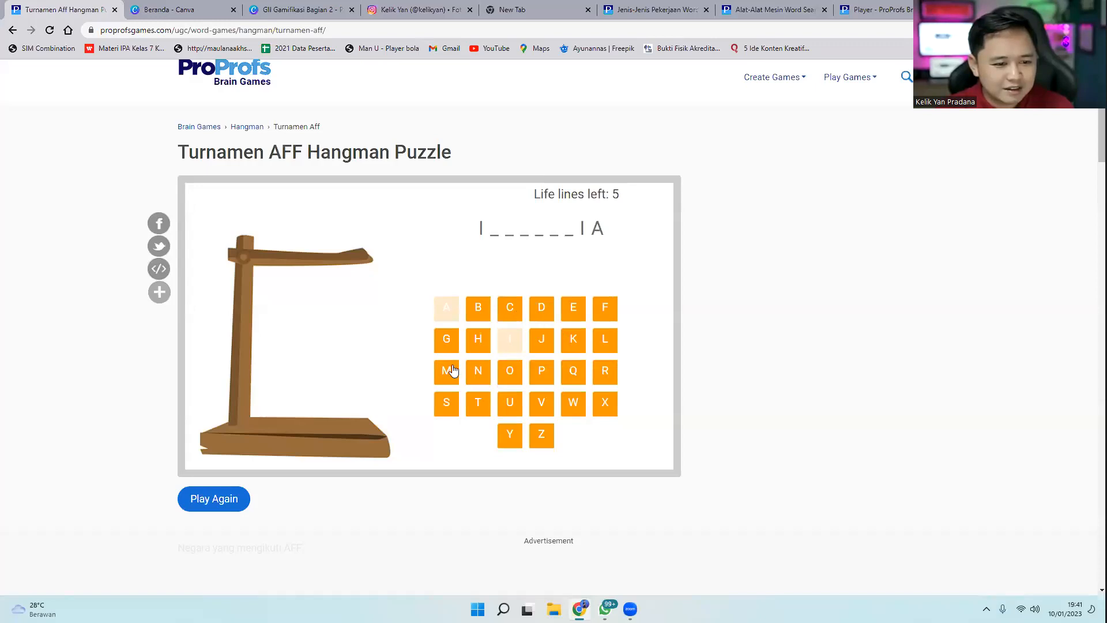
click(480, 375)
click(511, 316)
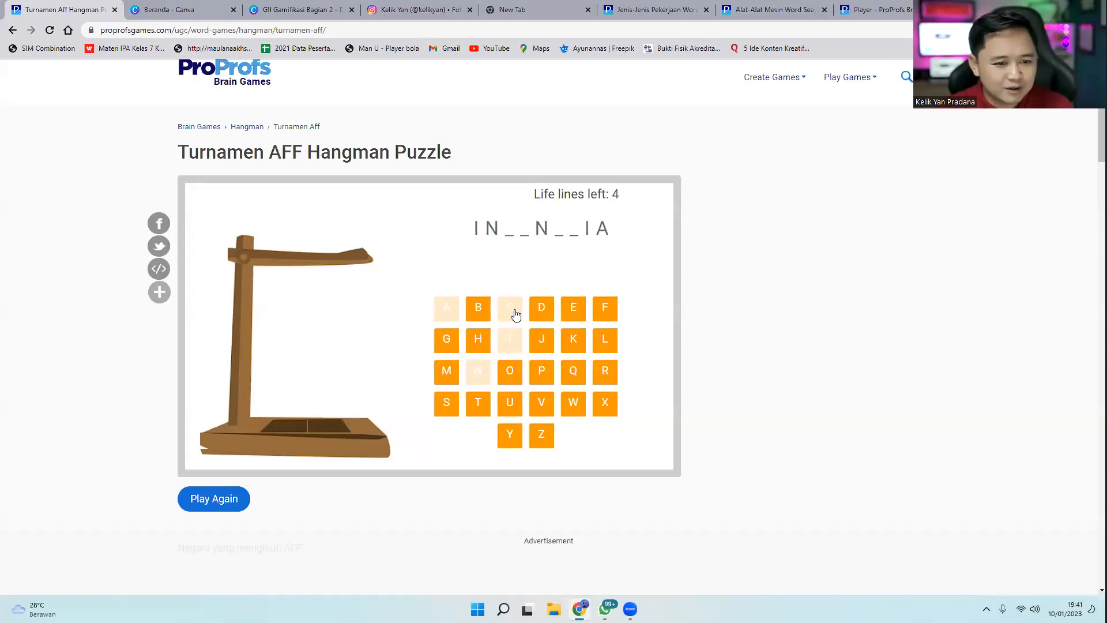
click(541, 312)
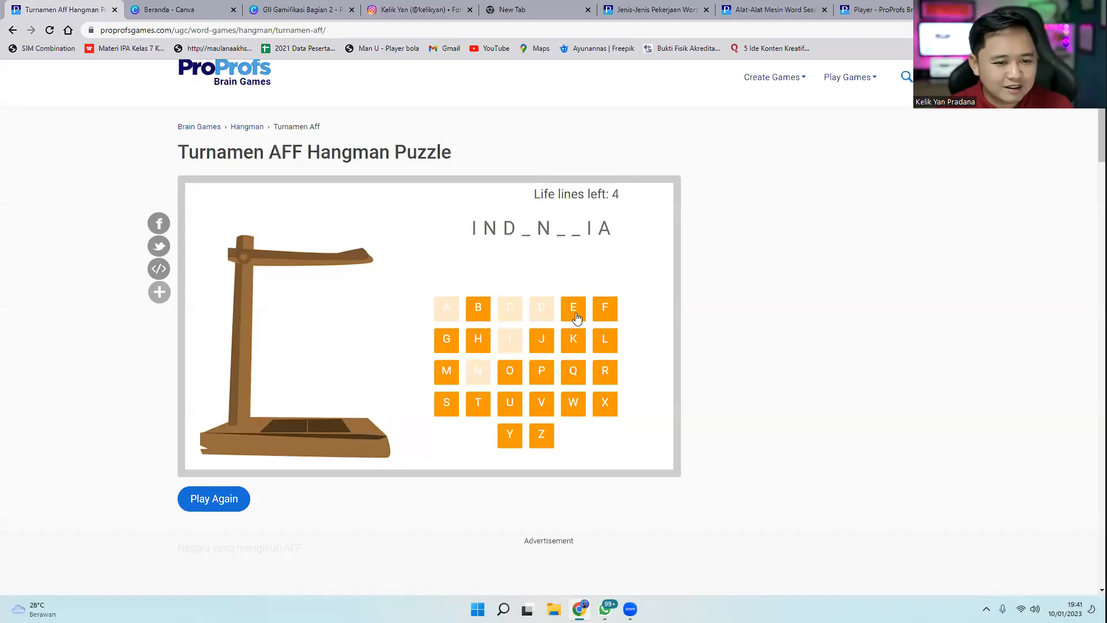
click(573, 311)
click(450, 403)
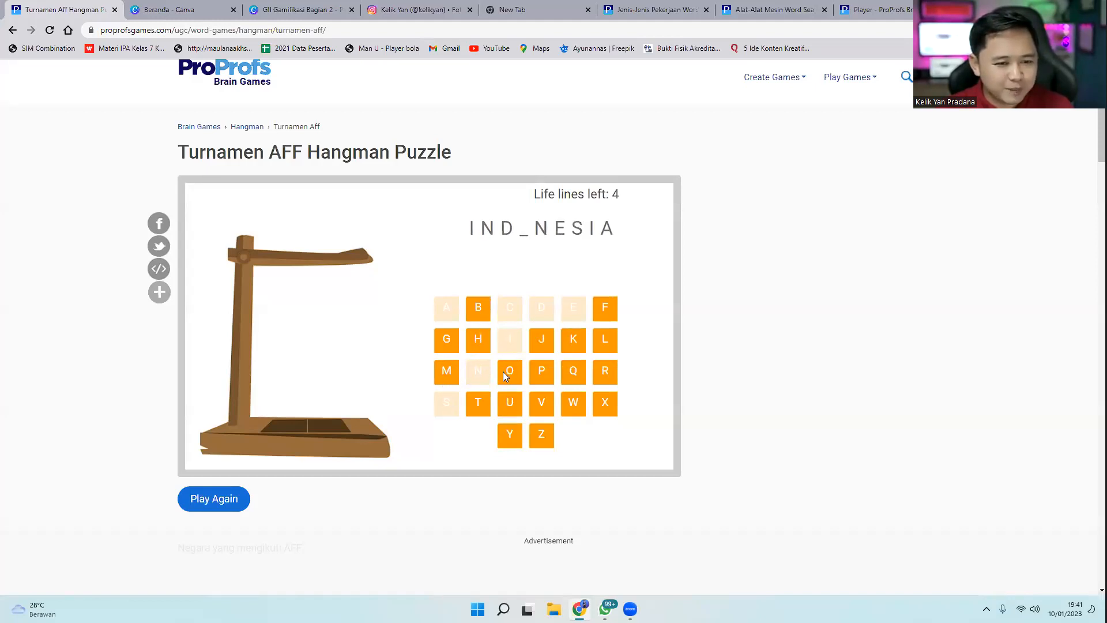
Continue to the second word of the Turnamen AFF puzzle and guess the letters A, B, C, D, E and F
click(441, 346)
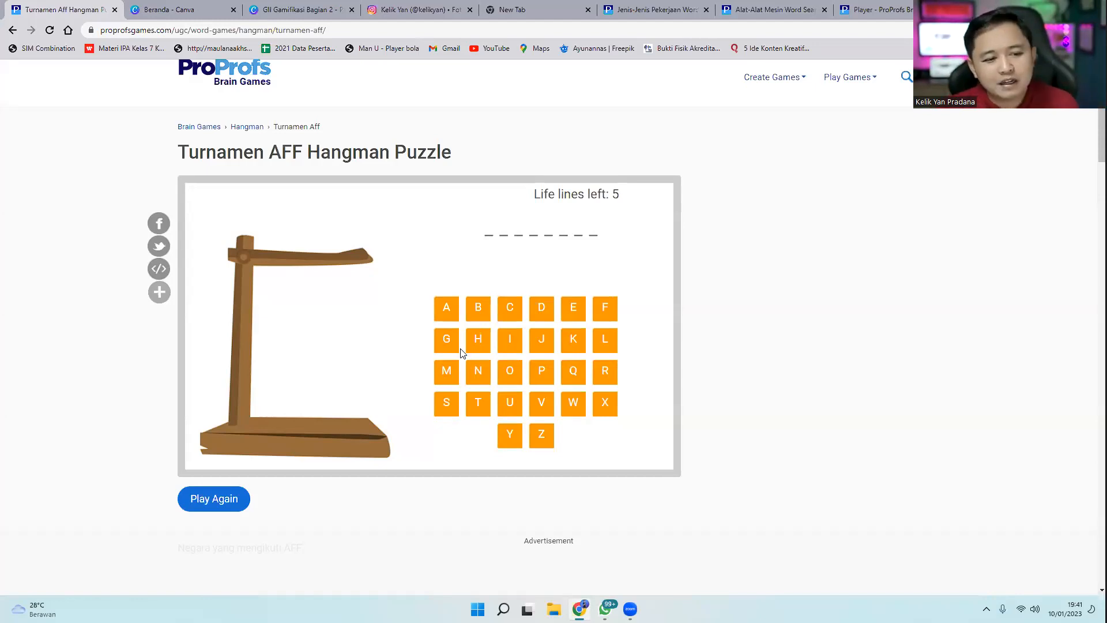
click(449, 316)
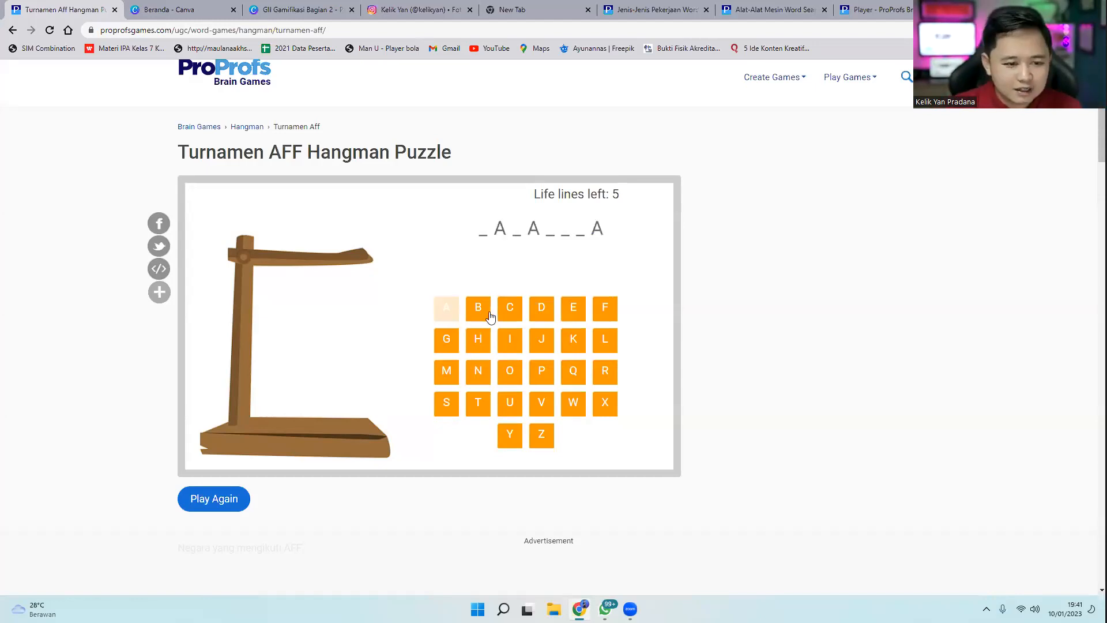
click(480, 316)
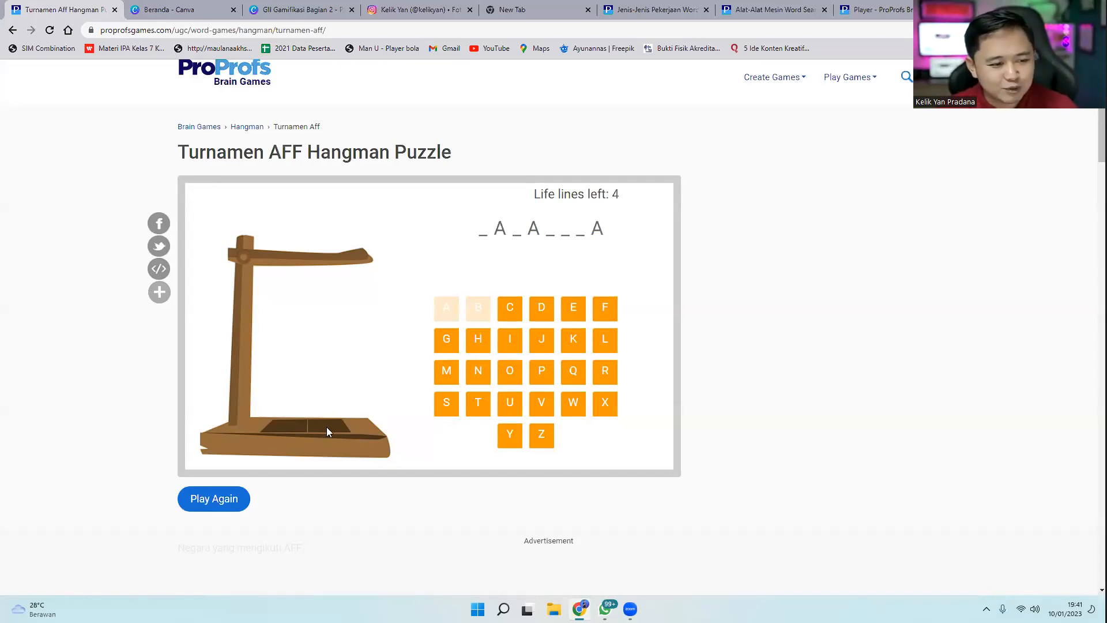
click(511, 309)
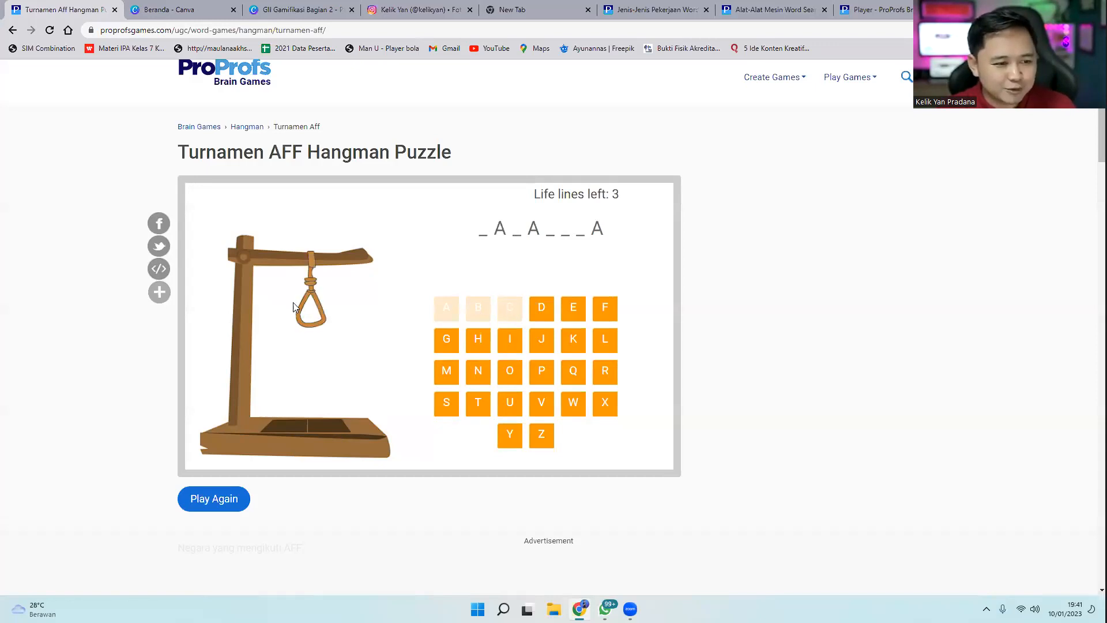
click(541, 315)
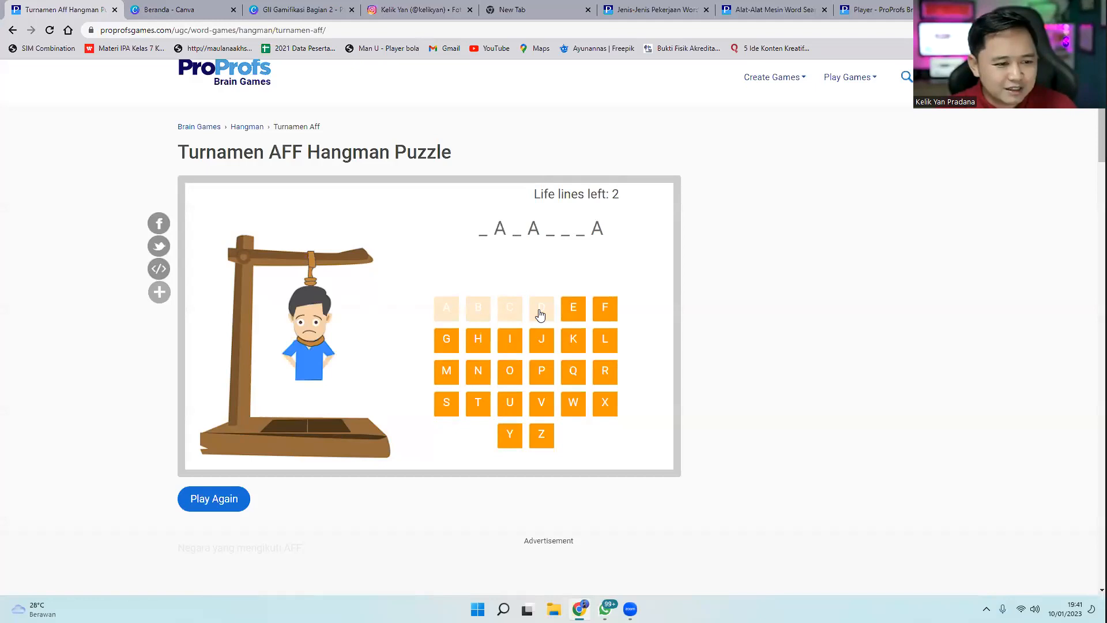
click(576, 314)
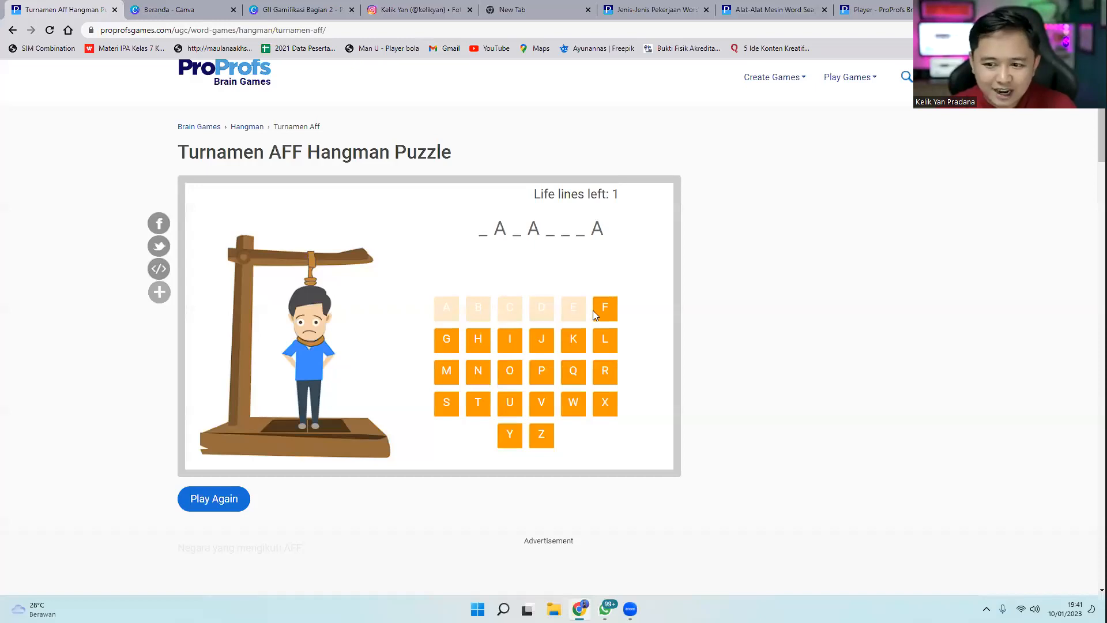
click(603, 308)
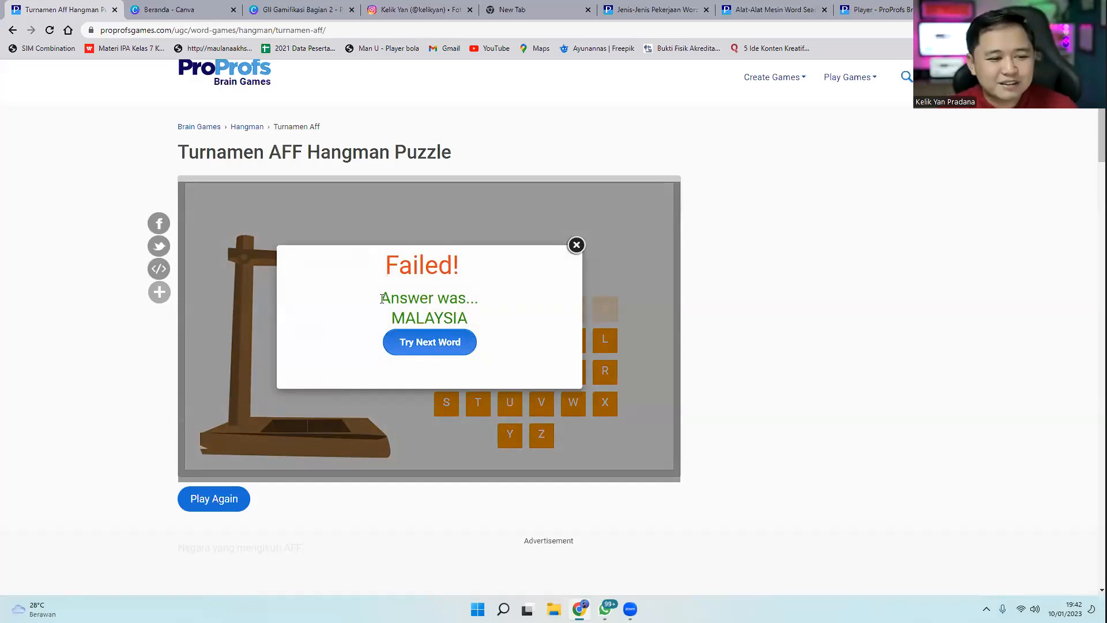
Continue to the third word and guess the letters A, B, C, I, T, J, K, L and R
click(422, 344)
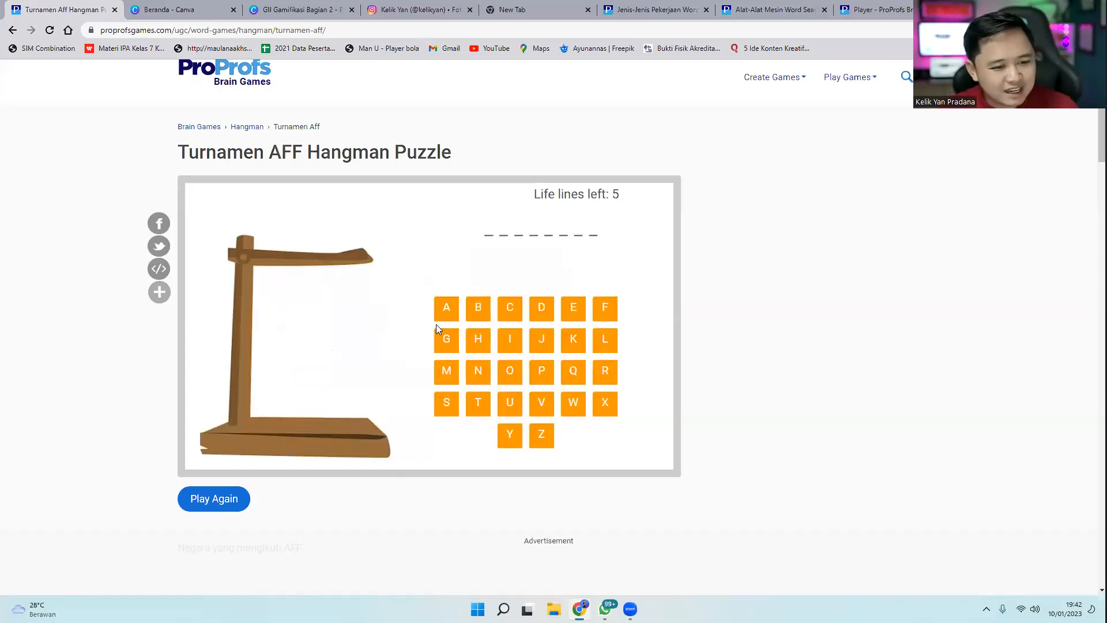
click(450, 310)
click(478, 312)
click(510, 312)
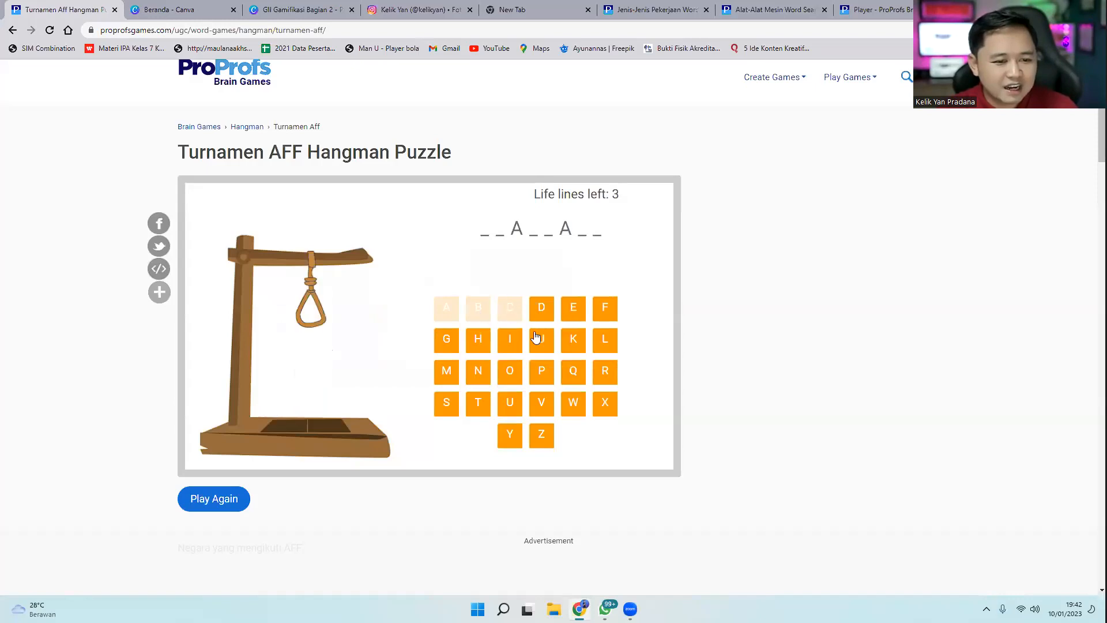
click(512, 345)
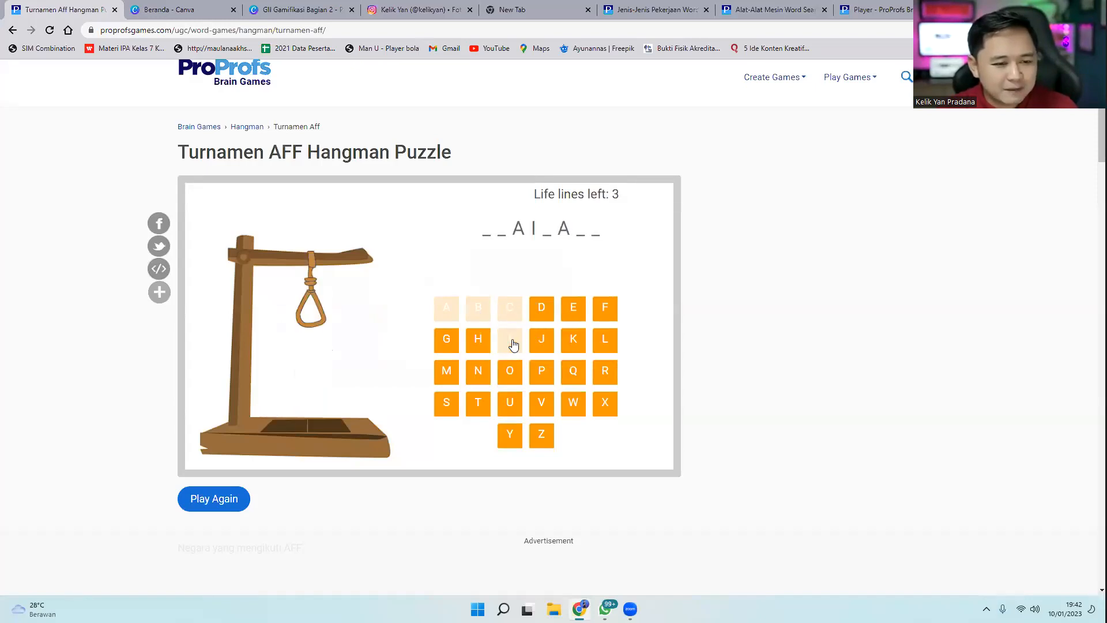
click(478, 403)
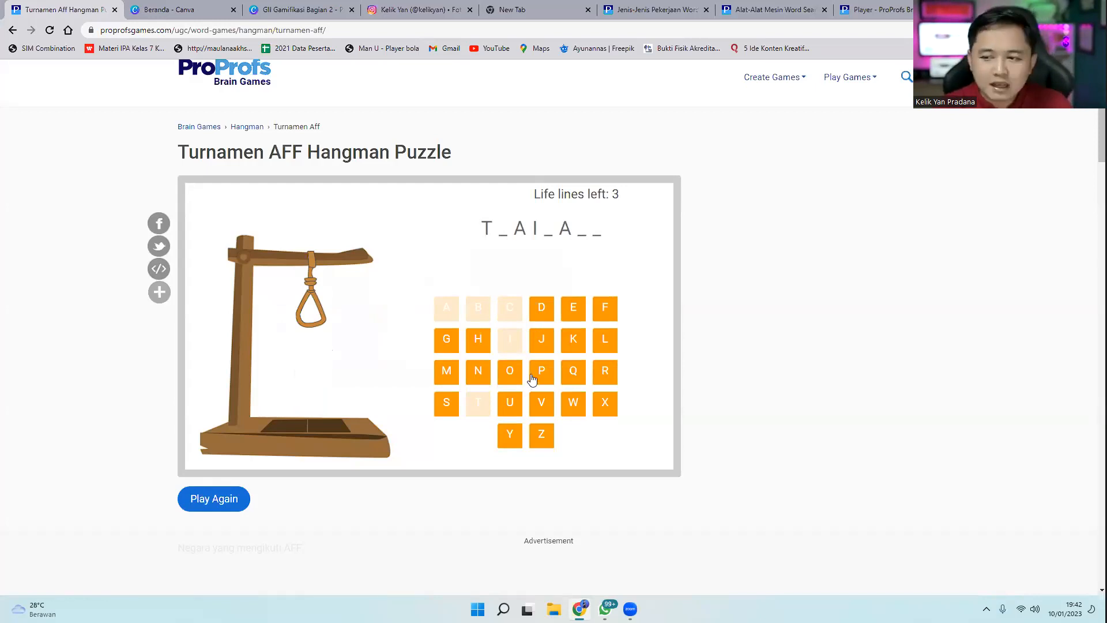
click(541, 344)
click(572, 340)
click(604, 340)
click(605, 376)
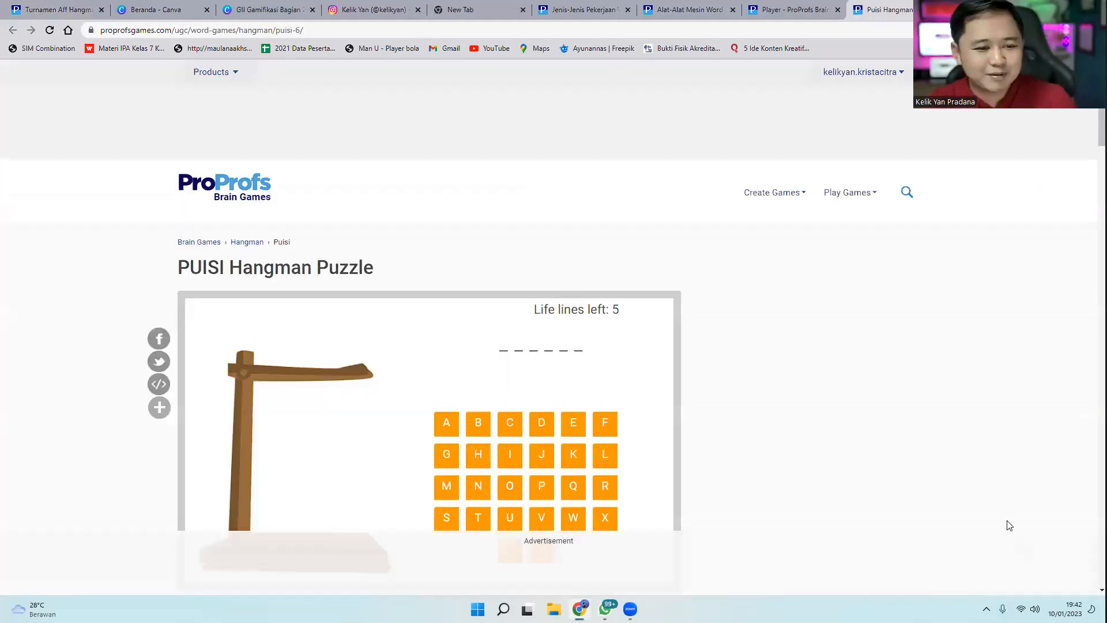
Guess the letters A, I, R, B, S, M and L in the first word of the PUISI Hangman Puzzle
scroll(1009, 525, down, 3)
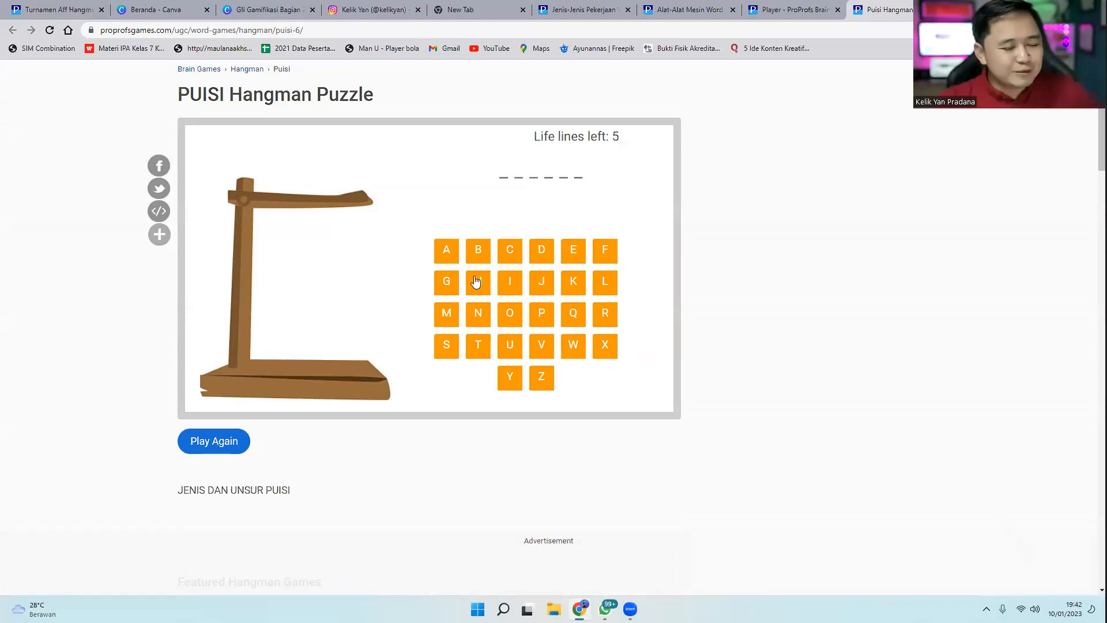
scroll(404, 375, down, 2)
scroll(213, 421, up, 2)
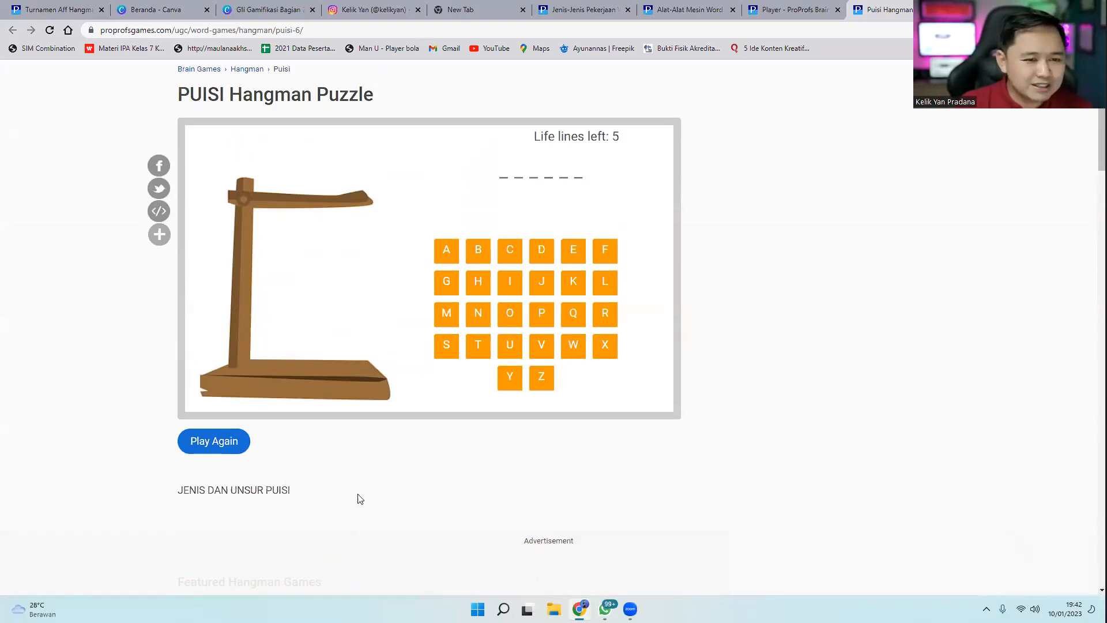
scroll(363, 499, up, 1)
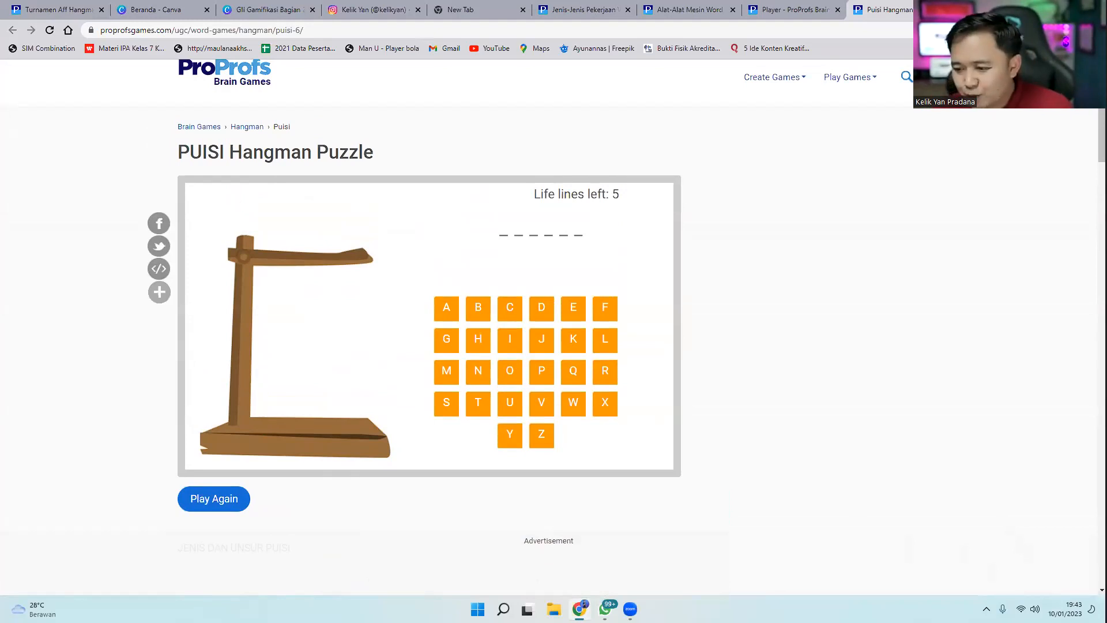
click(447, 311)
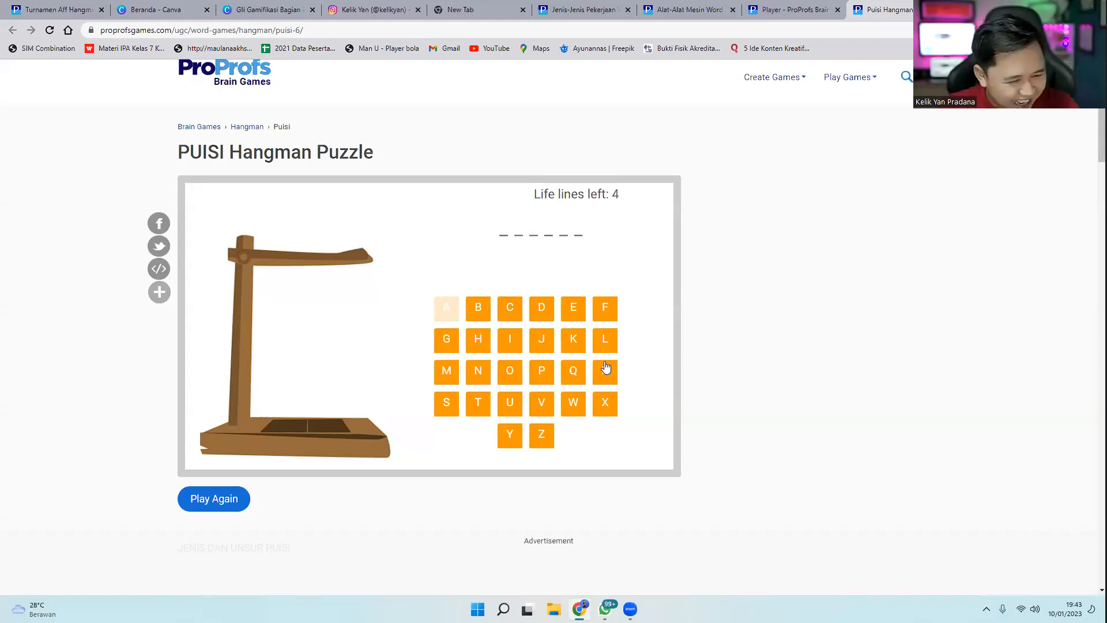
click(510, 345)
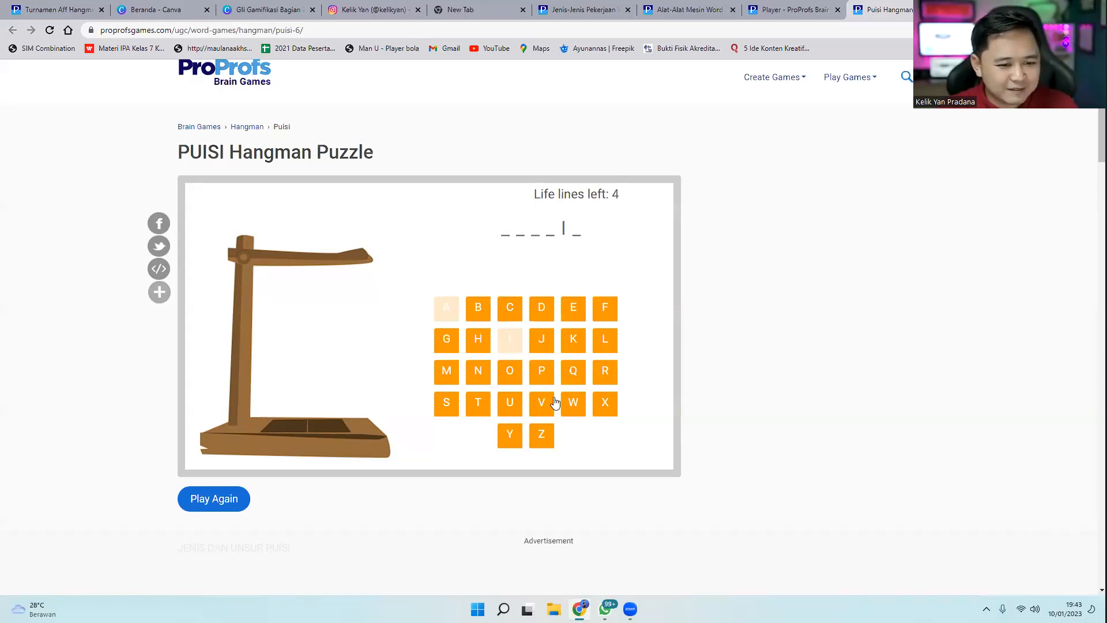
click(611, 372)
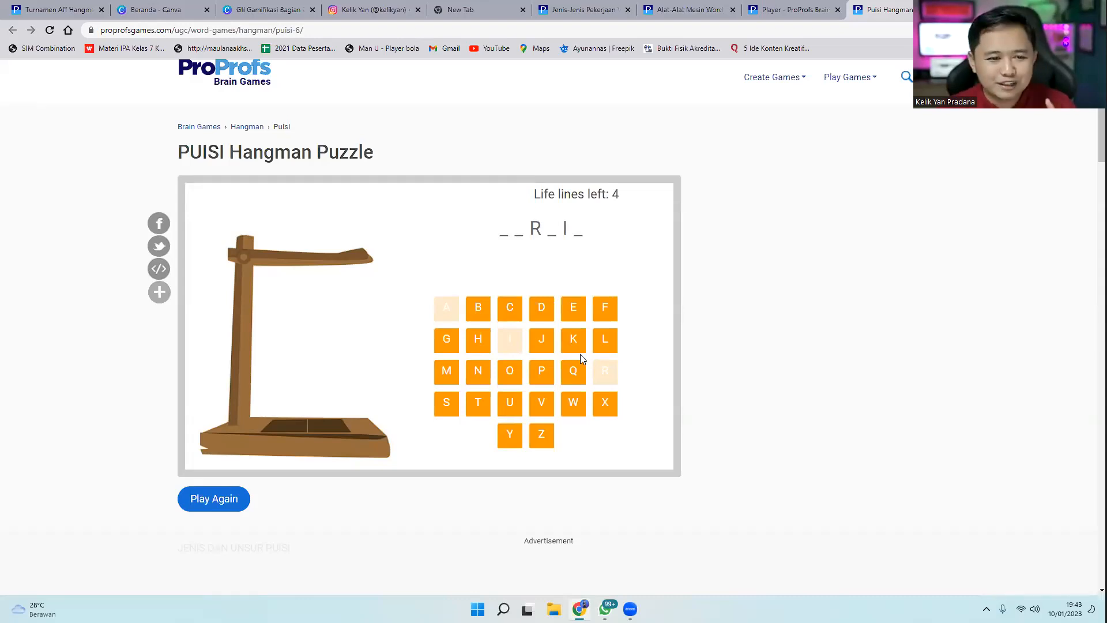
click(477, 314)
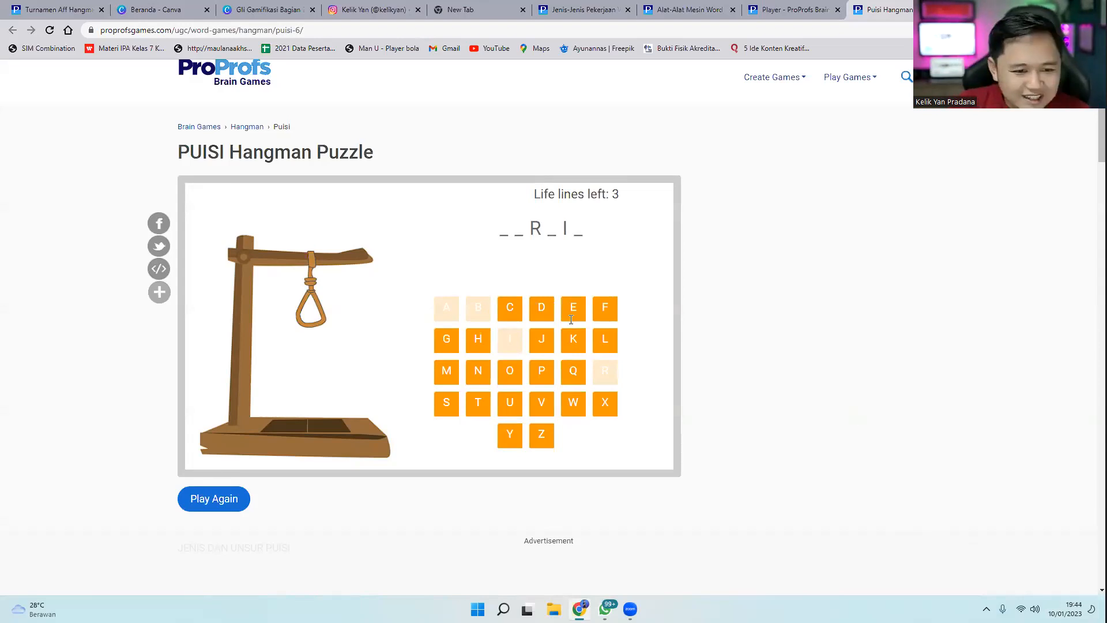
click(448, 405)
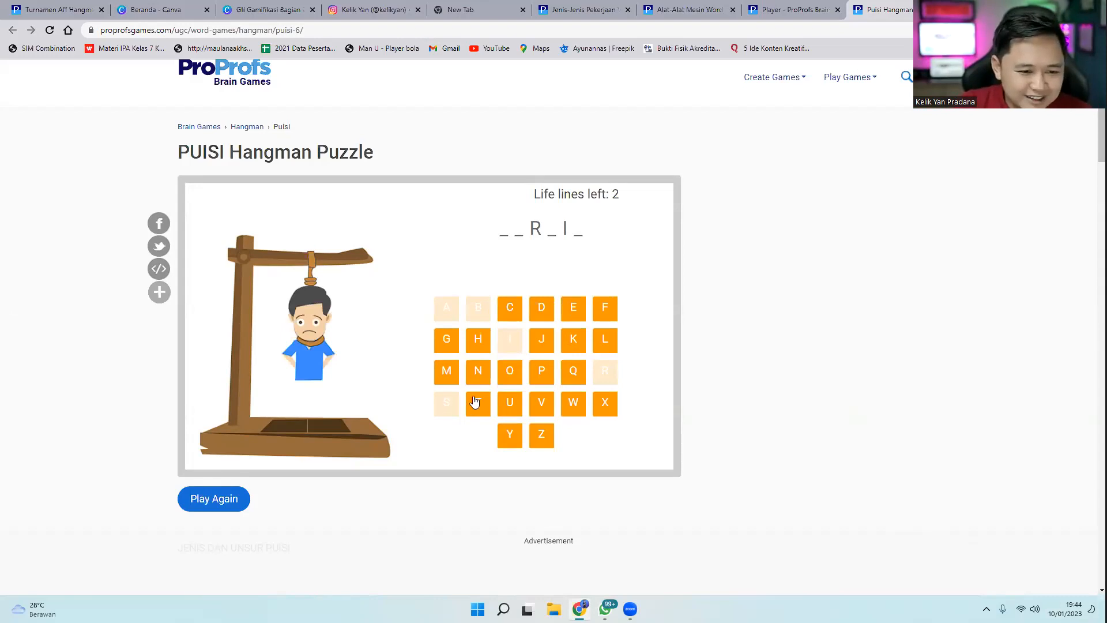
click(452, 380)
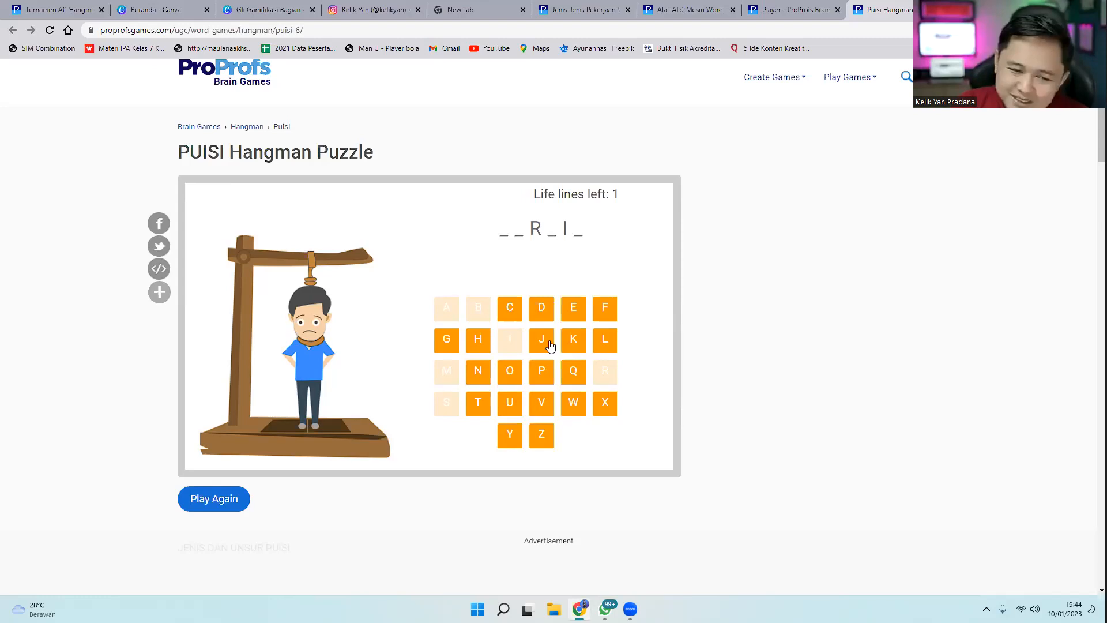
click(606, 343)
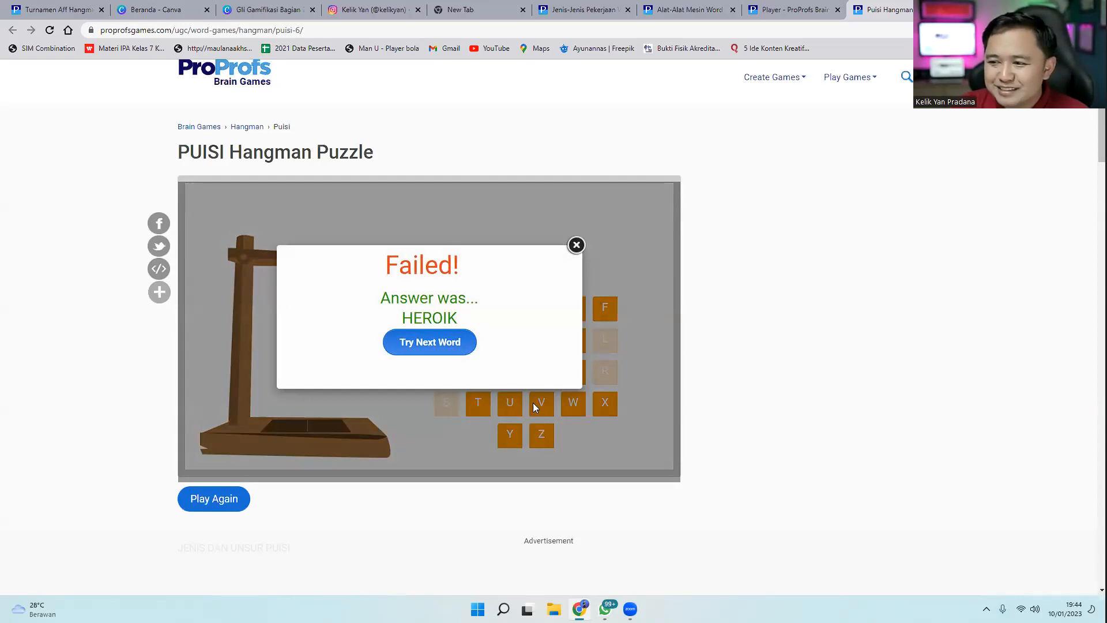
Continue to the second word of the PUISI Hangman Puzzle and guess the letters A, I, P, U and S
click(416, 345)
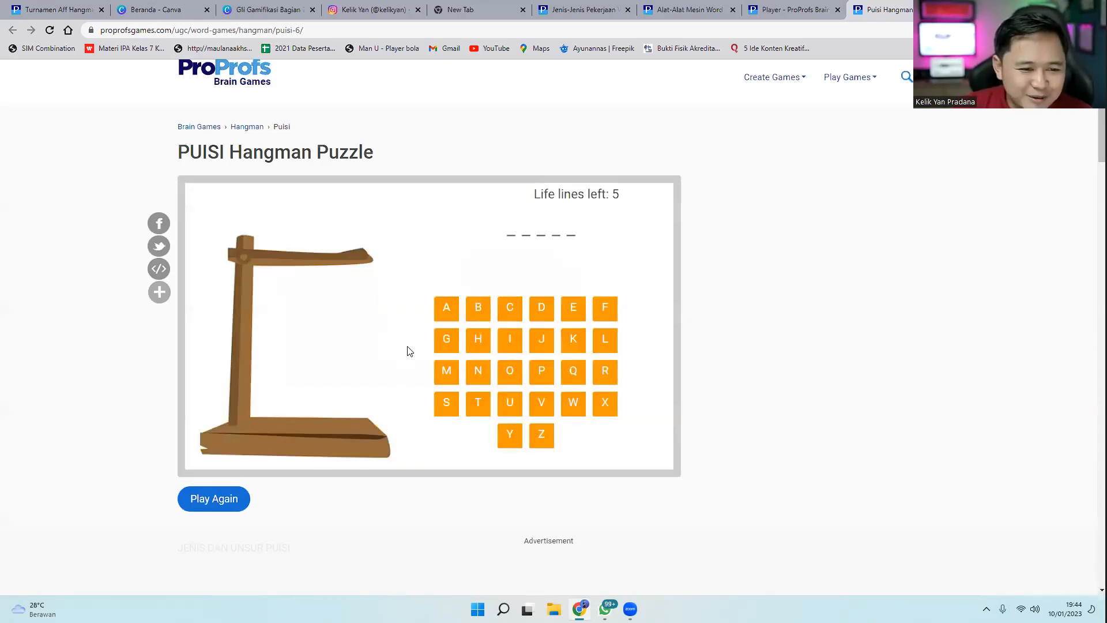
click(455, 321)
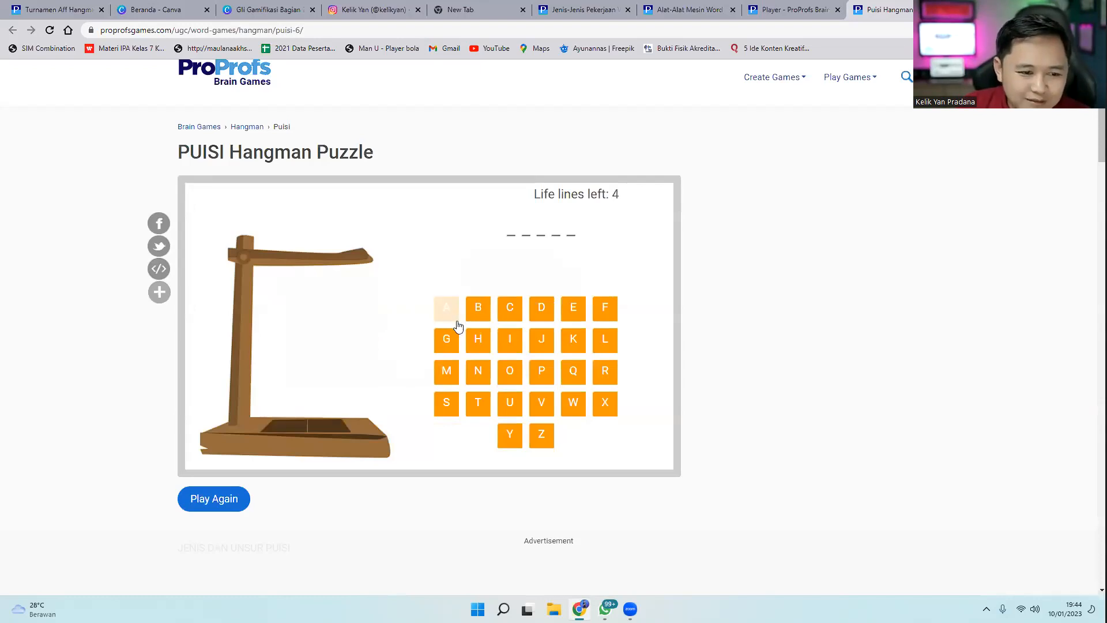
click(512, 347)
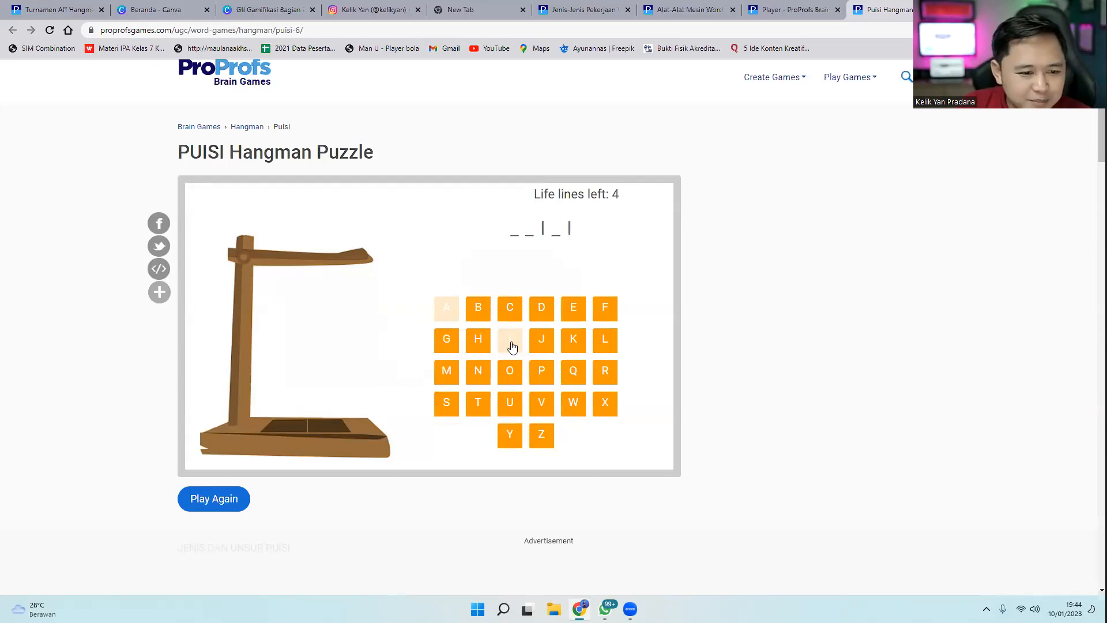
click(545, 378)
click(507, 406)
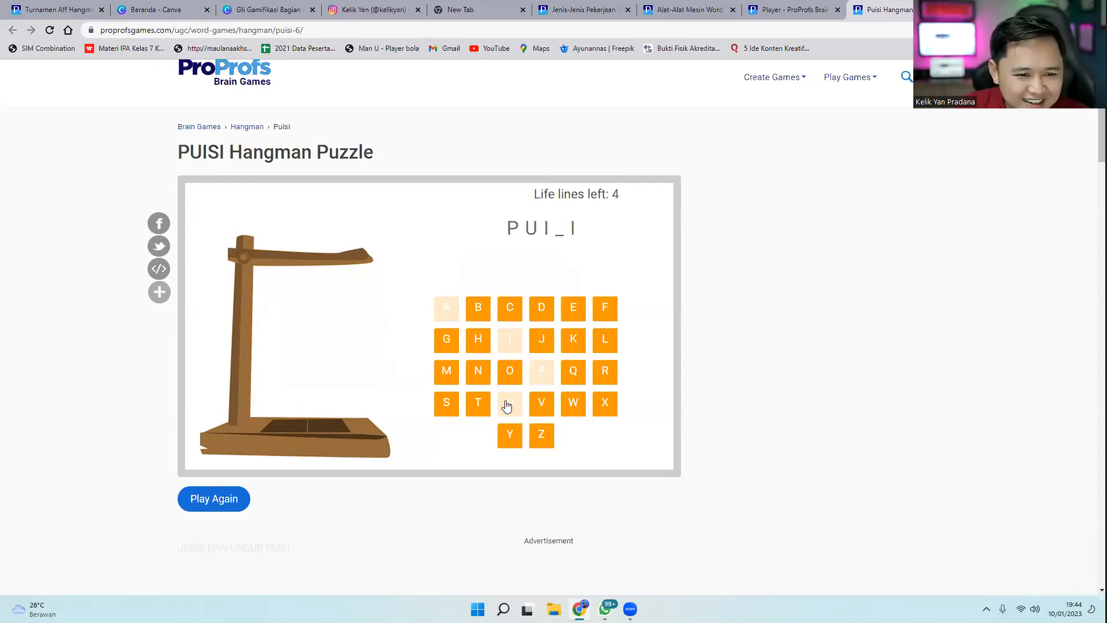
click(449, 402)
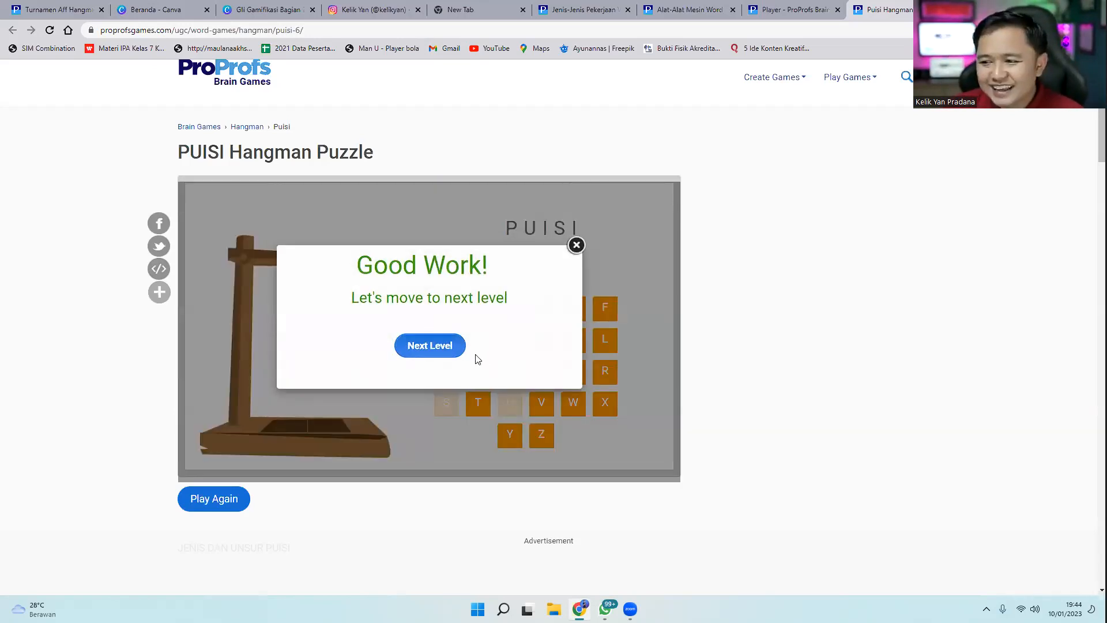
Continue to the third word of the PUISI puzzle and guess the letters A, R, I, U, E, K, T and M
click(420, 347)
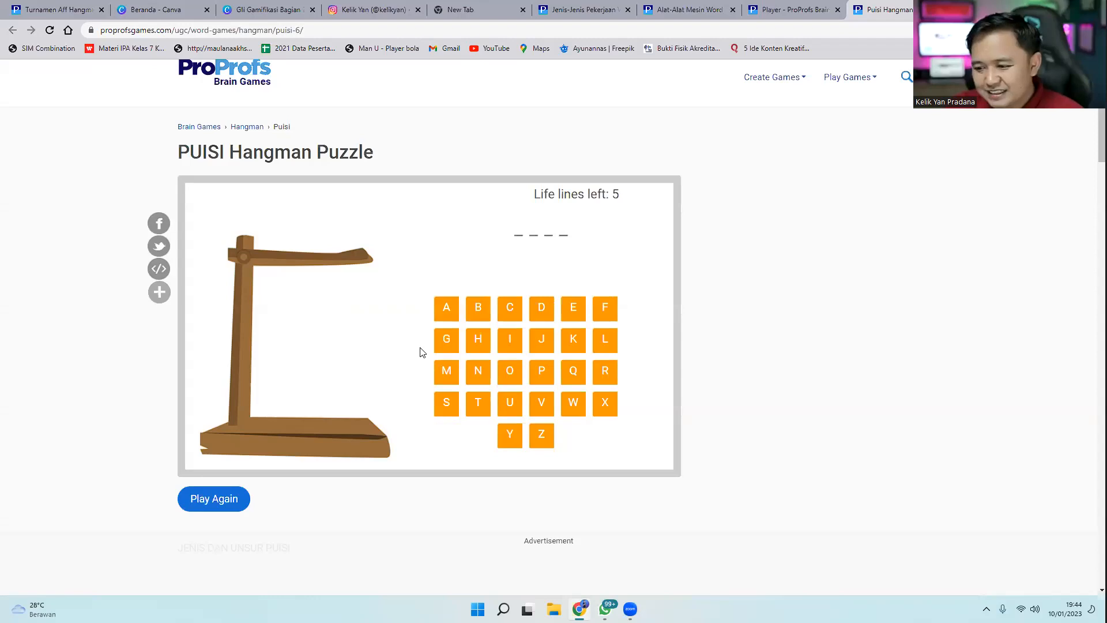
click(442, 318)
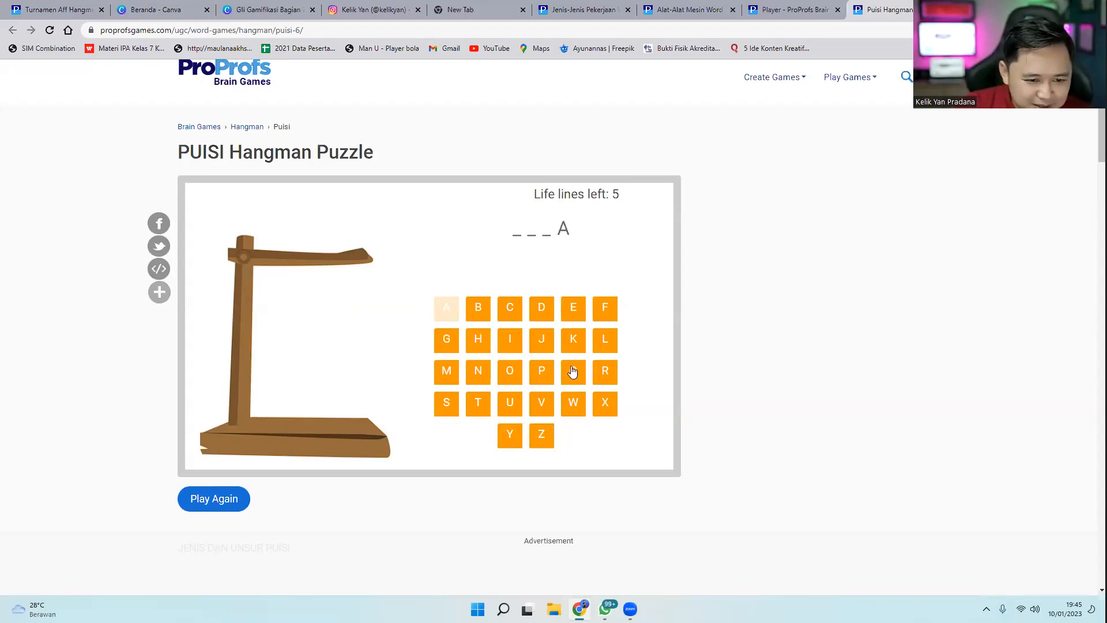
click(604, 372)
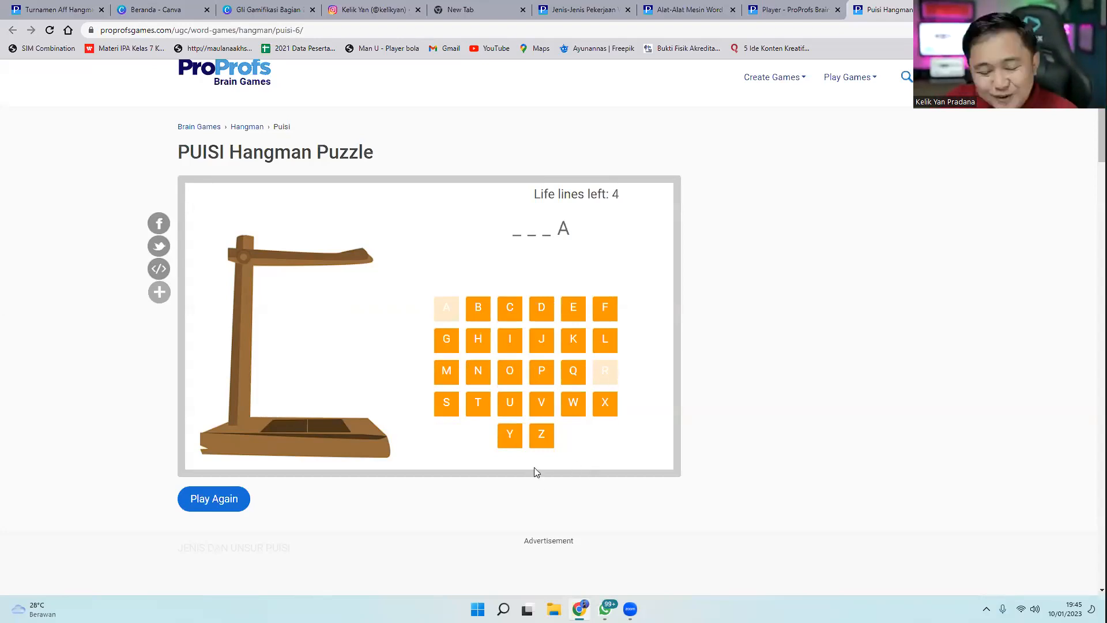
click(505, 341)
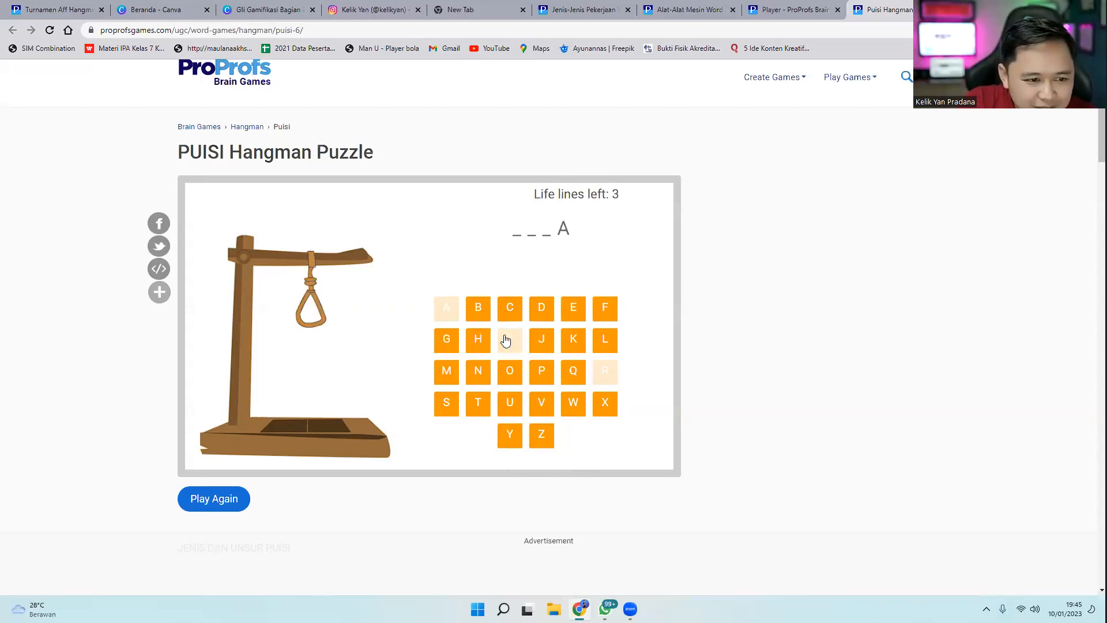
click(510, 407)
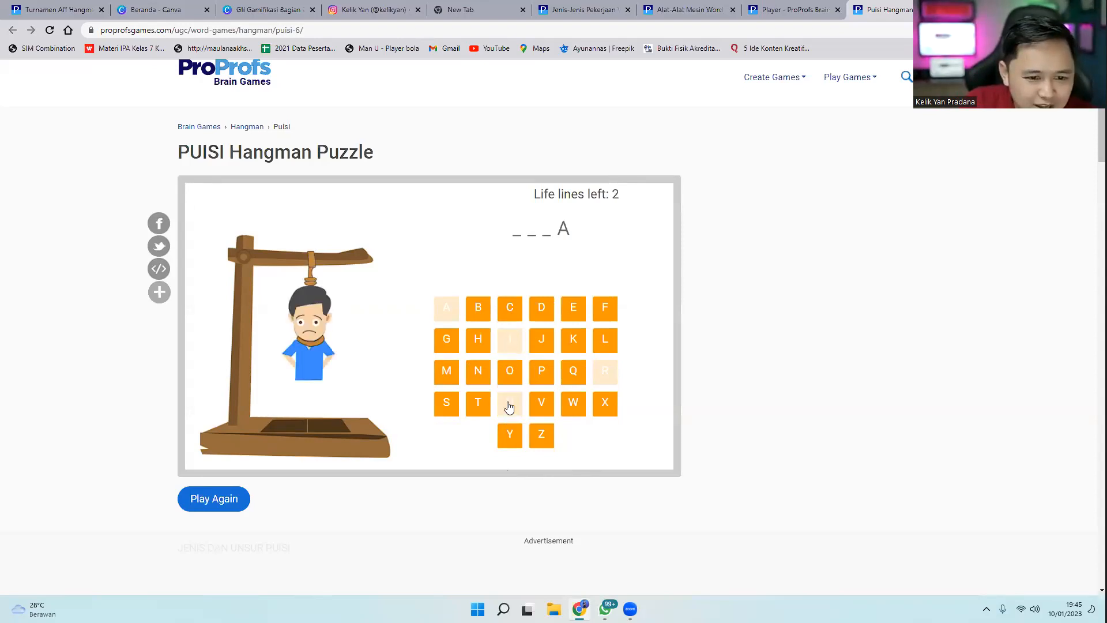
click(572, 310)
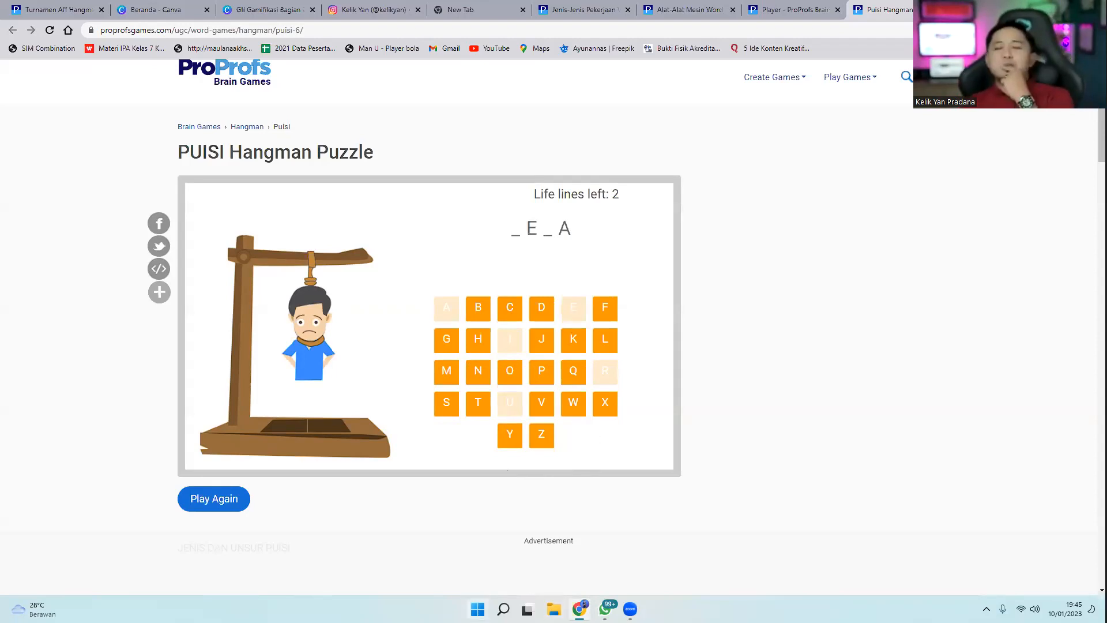
mouse_move(503, 609)
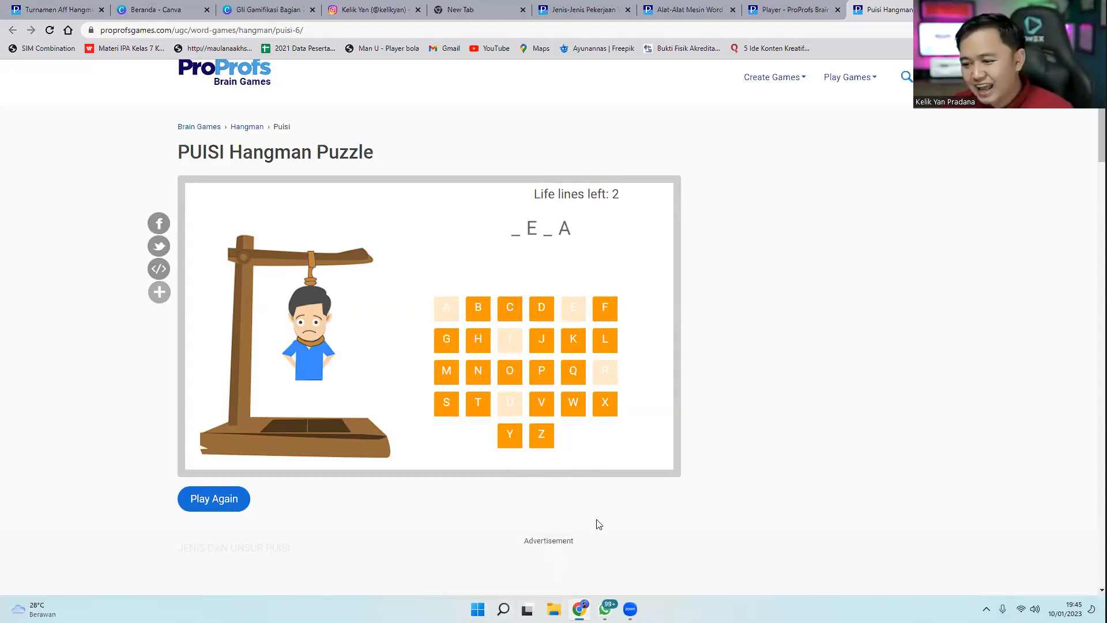
click(578, 343)
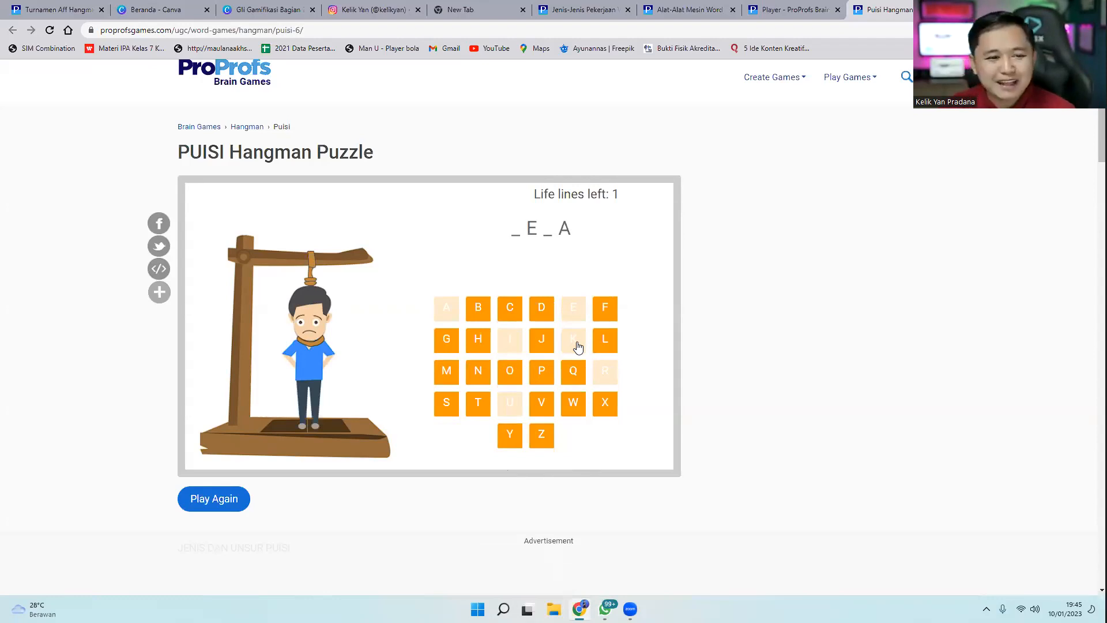
click(472, 408)
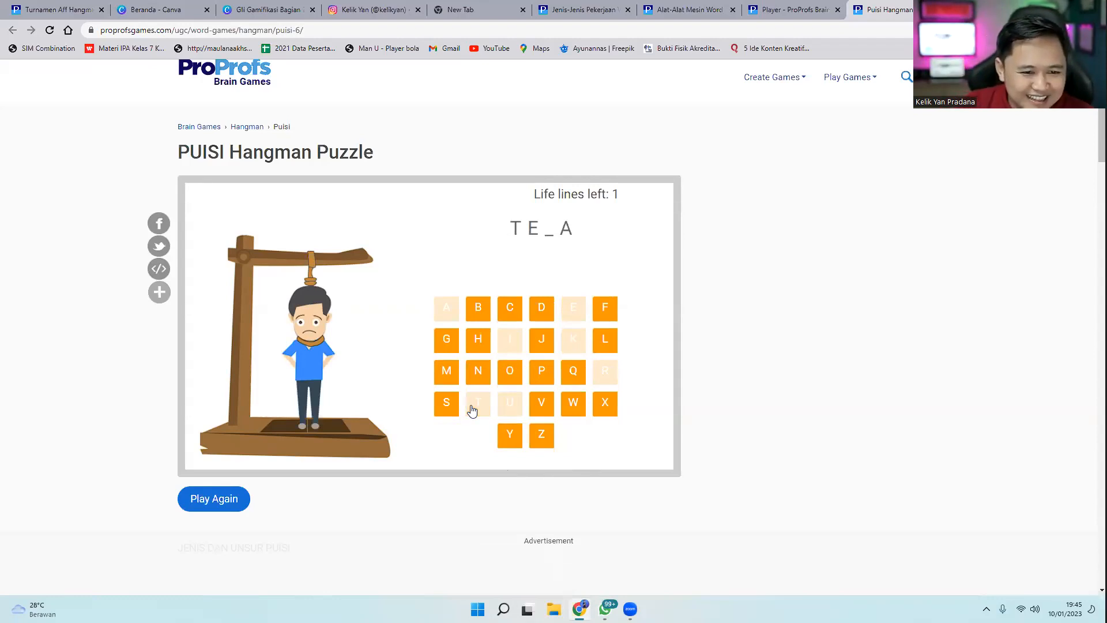
click(450, 371)
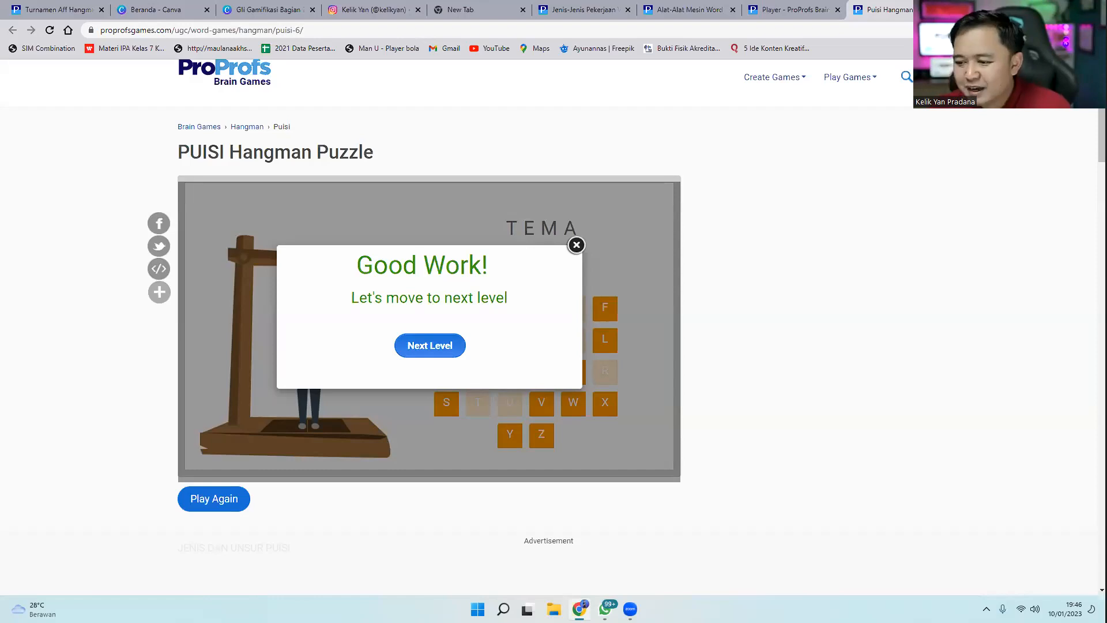
Leave the PUISI puzzle for the Nama nama buah Hangman Puzzle and guess the letters A, P, E and L in its first word
click(430, 345)
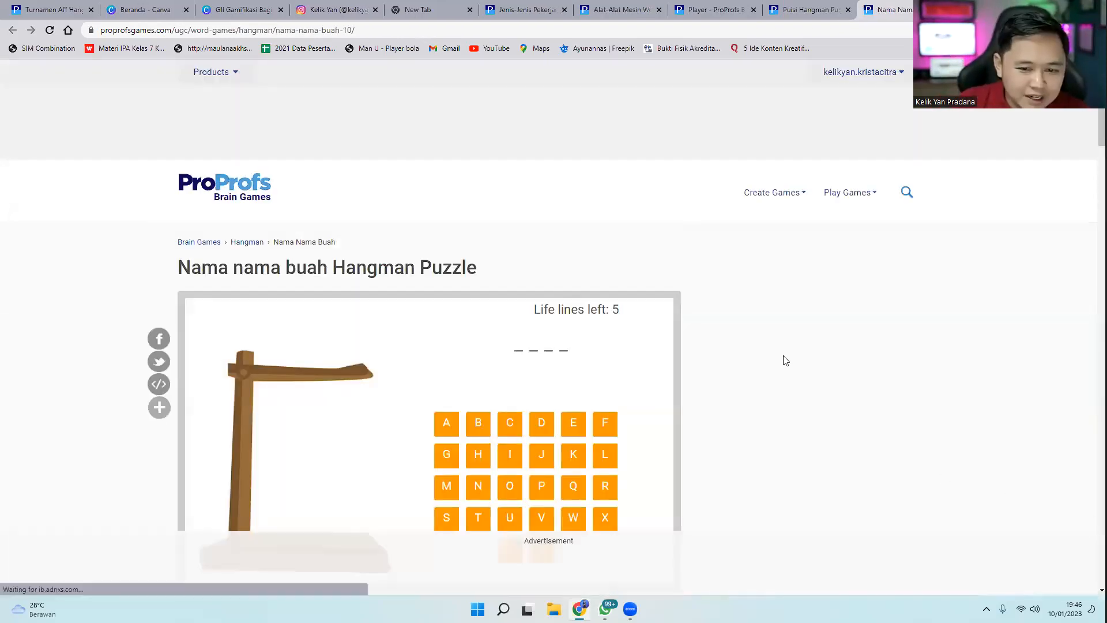
scroll(577, 387, down, 3)
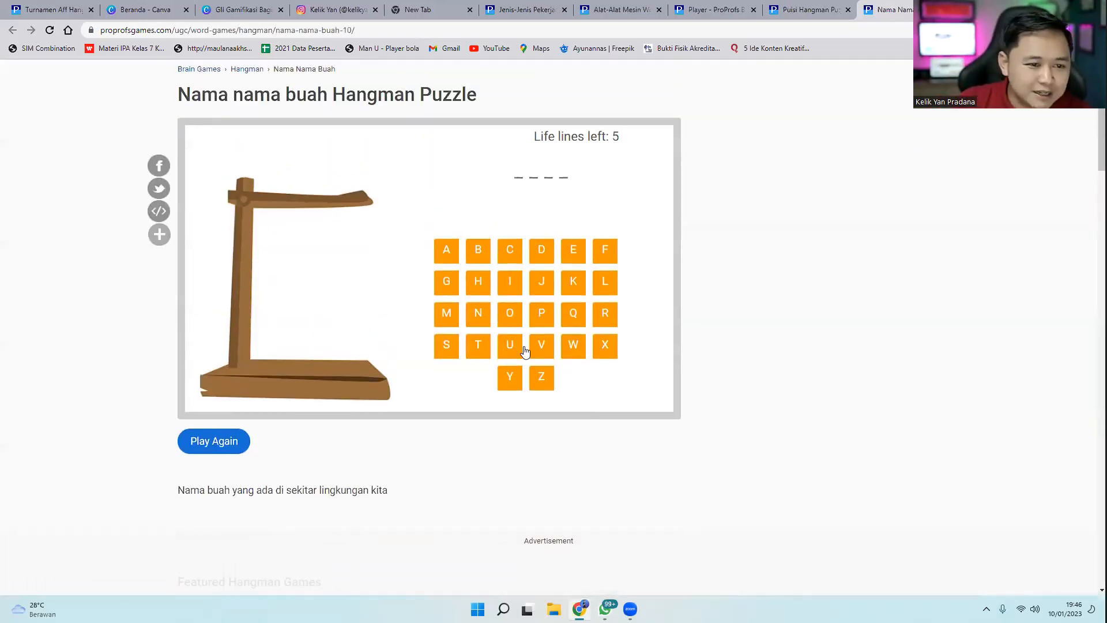
click(438, 258)
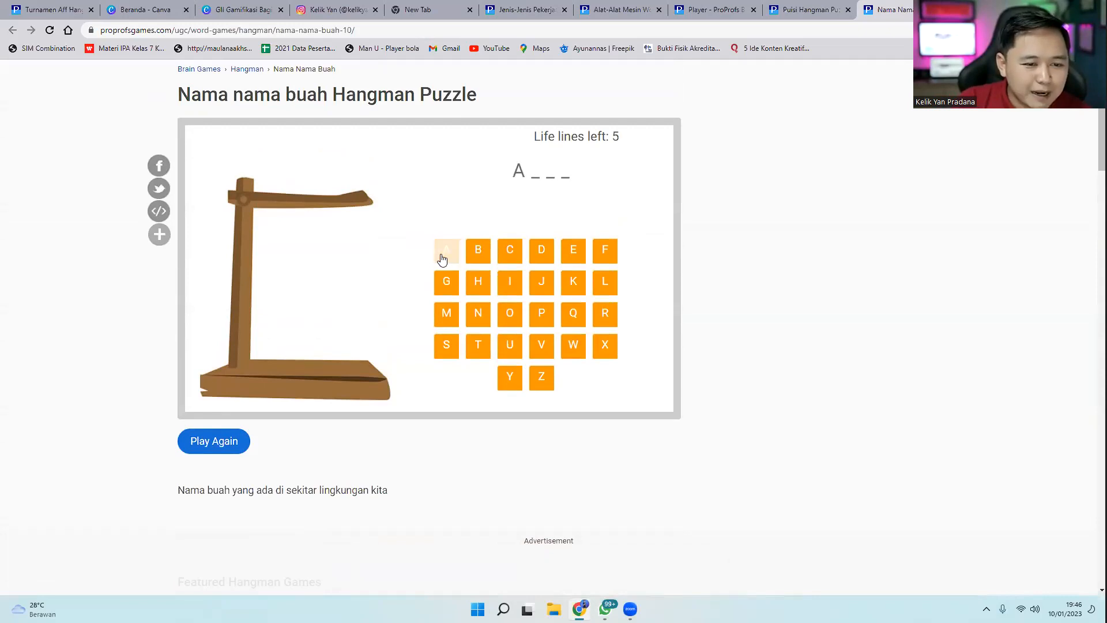
click(540, 315)
click(575, 264)
click(601, 283)
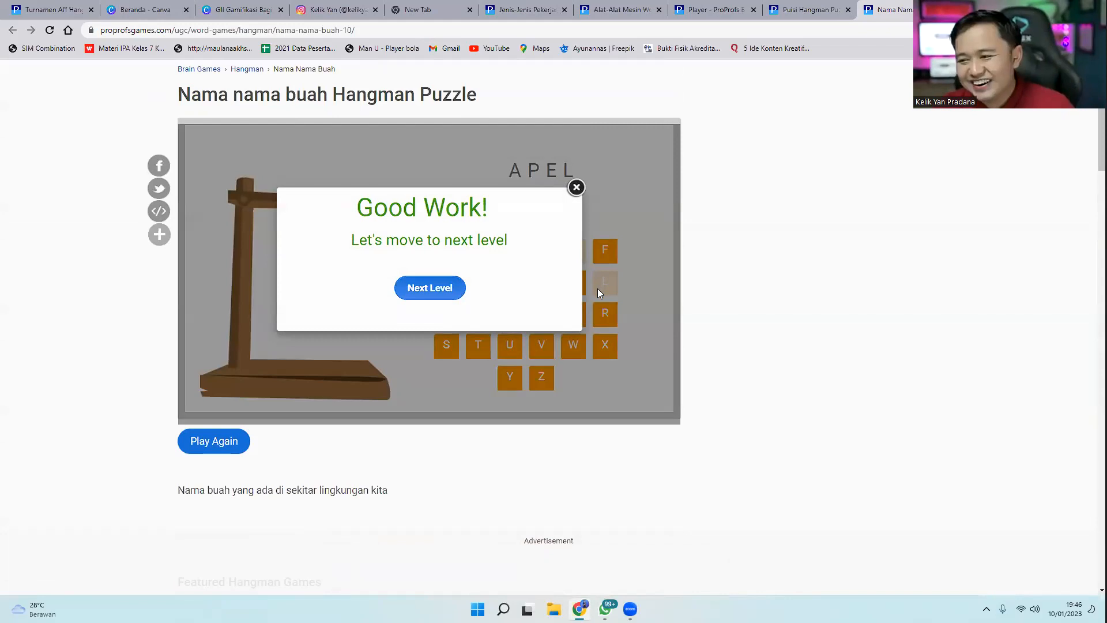
Continue to the second word of Nama nama buah, guess the letters A, K, I, E, P and Y, and close the result message
click(422, 295)
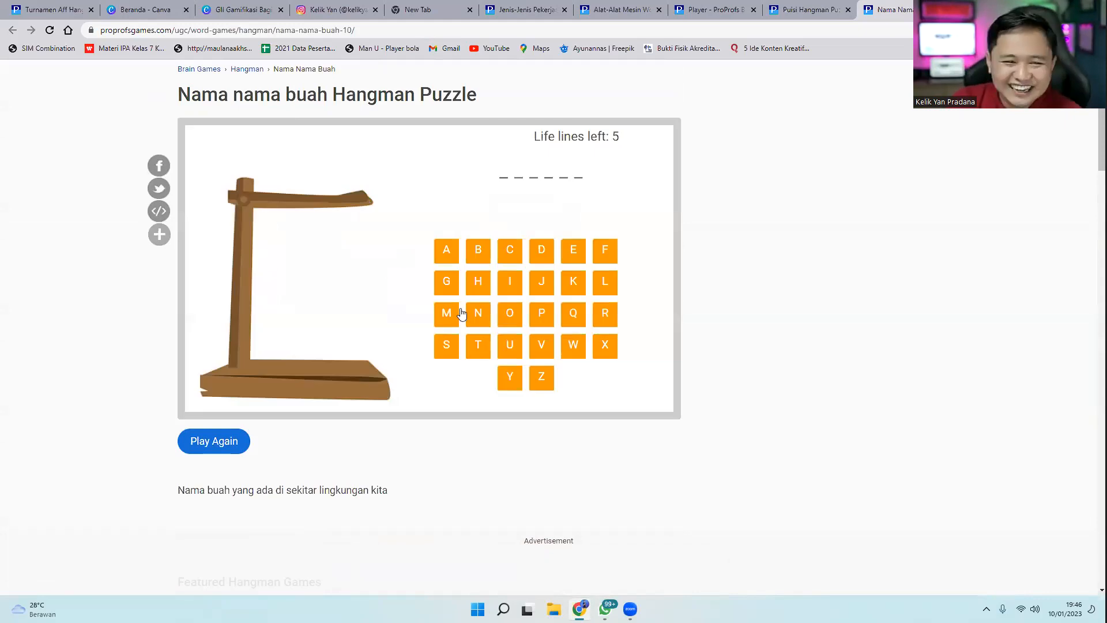
click(447, 249)
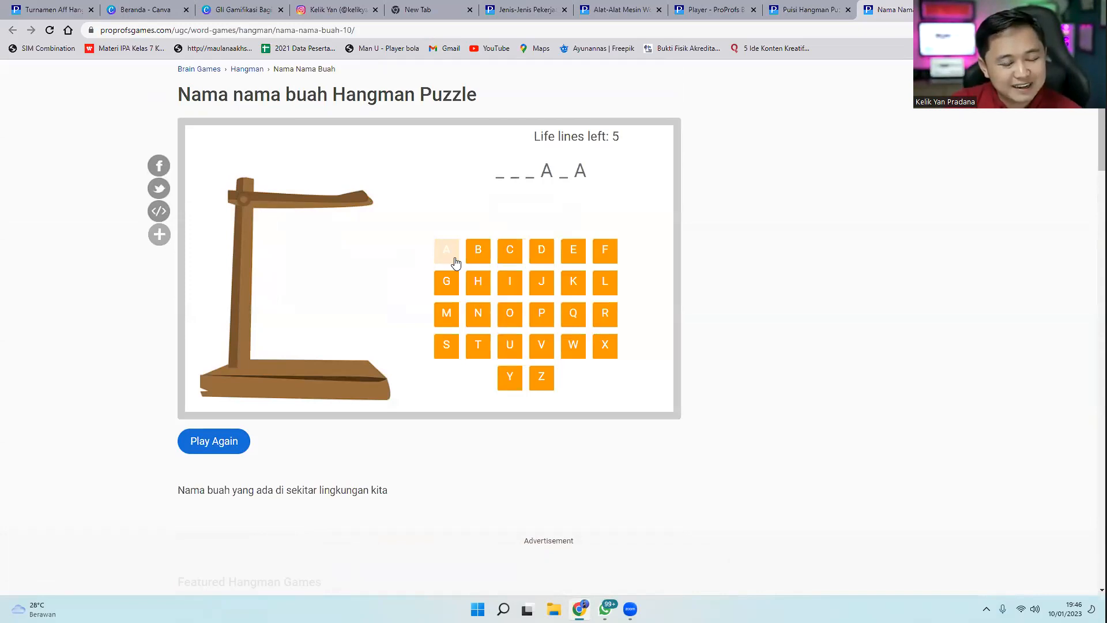
click(581, 285)
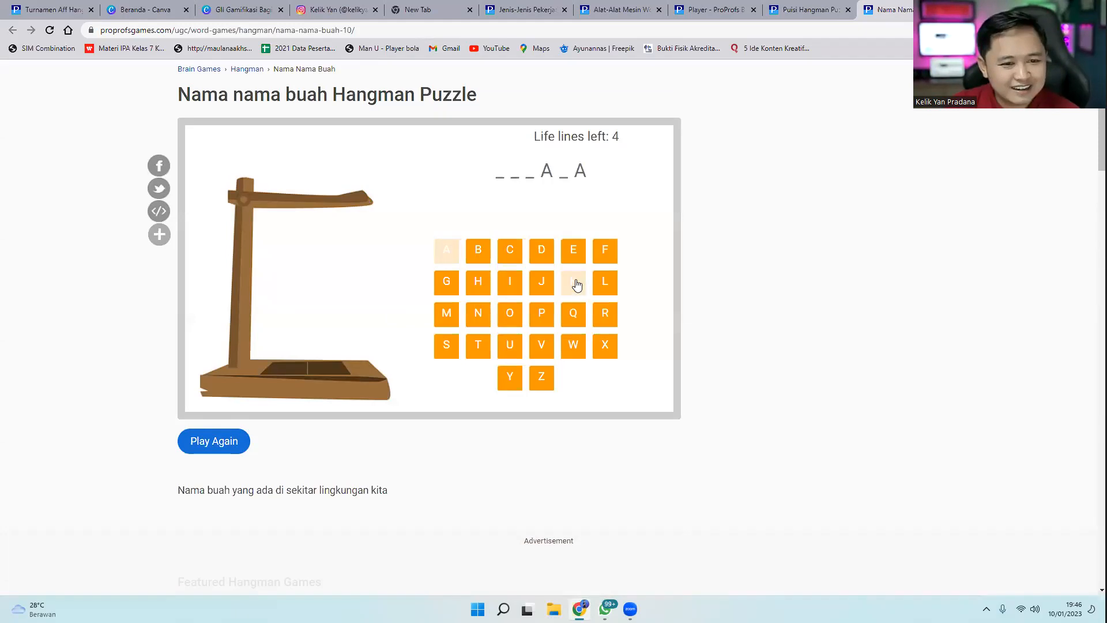
click(513, 285)
click(574, 252)
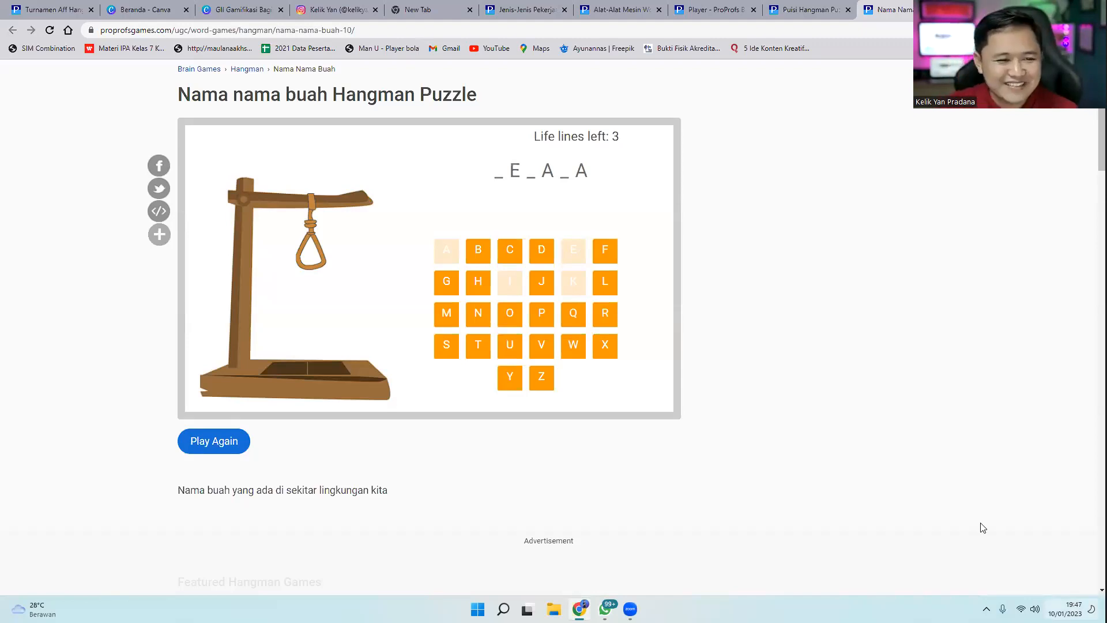
click(544, 315)
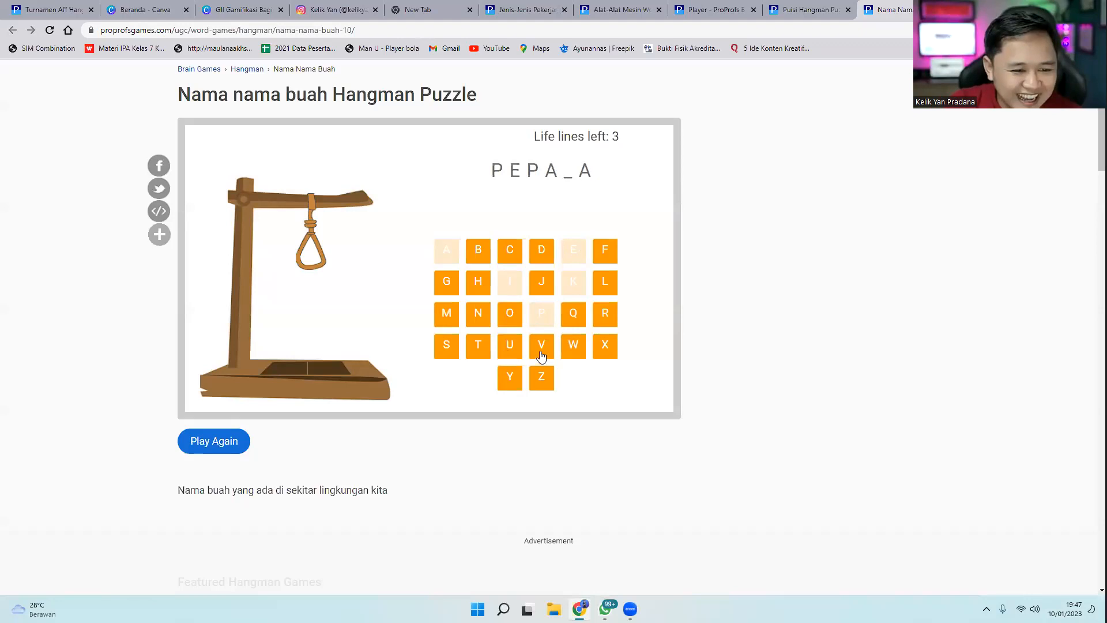
click(513, 378)
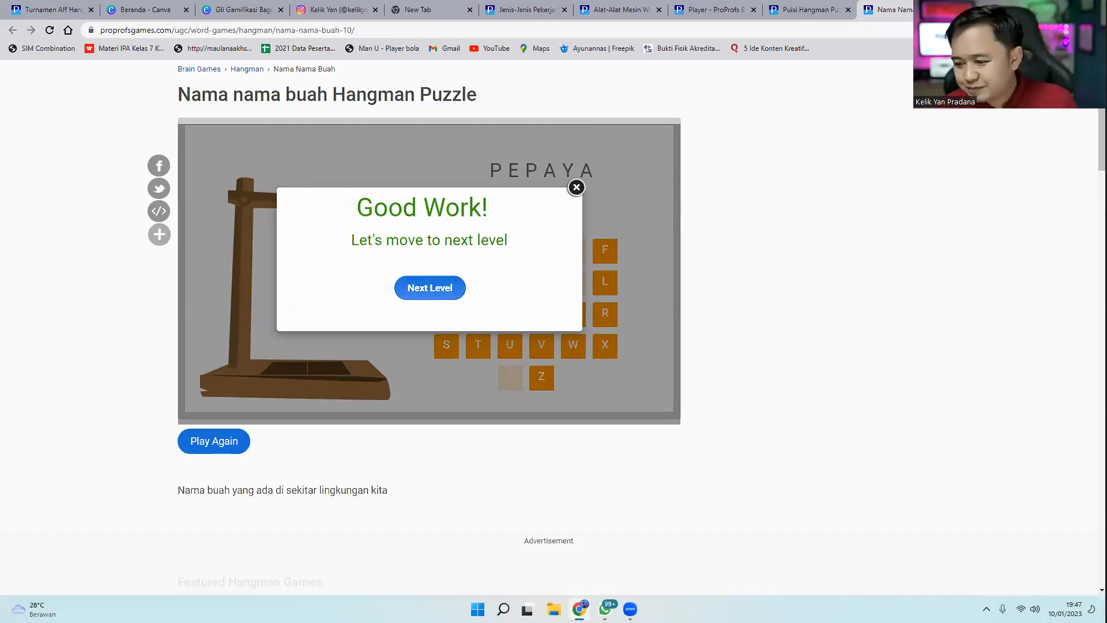
scroll(429, 327, up, 2)
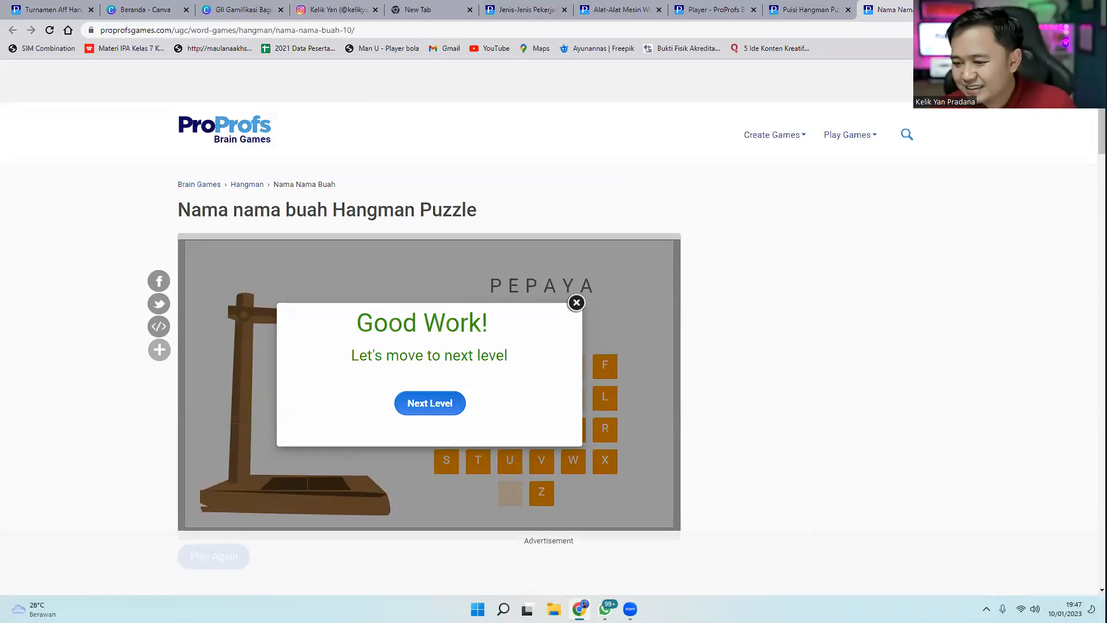
click(578, 301)
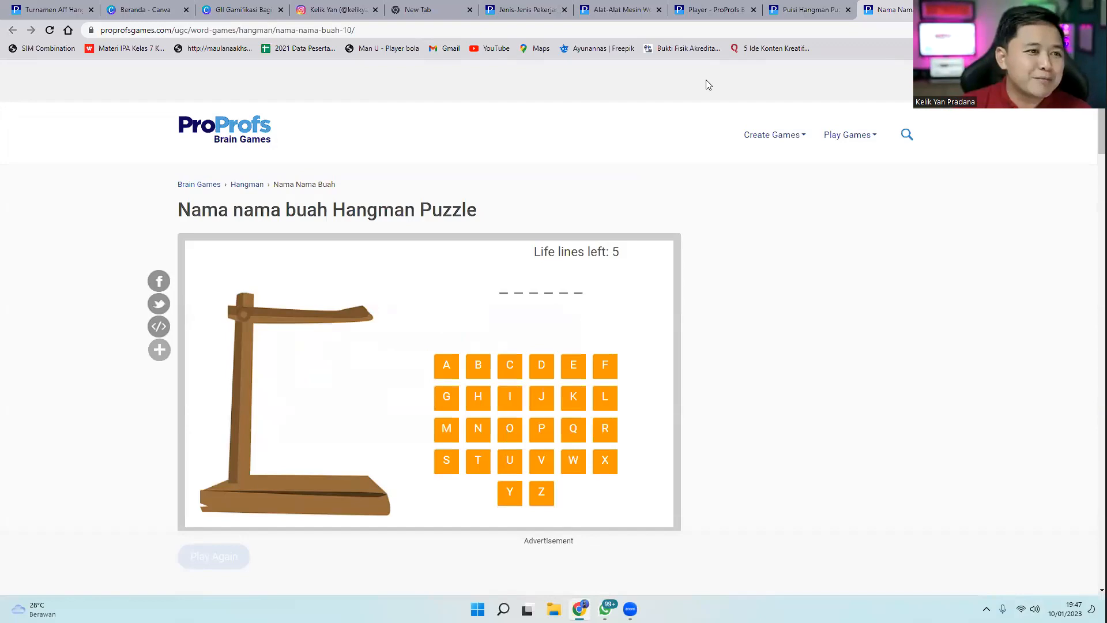
Switch to the Canva deck, present it full screen from slide 20 through the Word Scramble creation slide, and exit the presentation
click(224, 14)
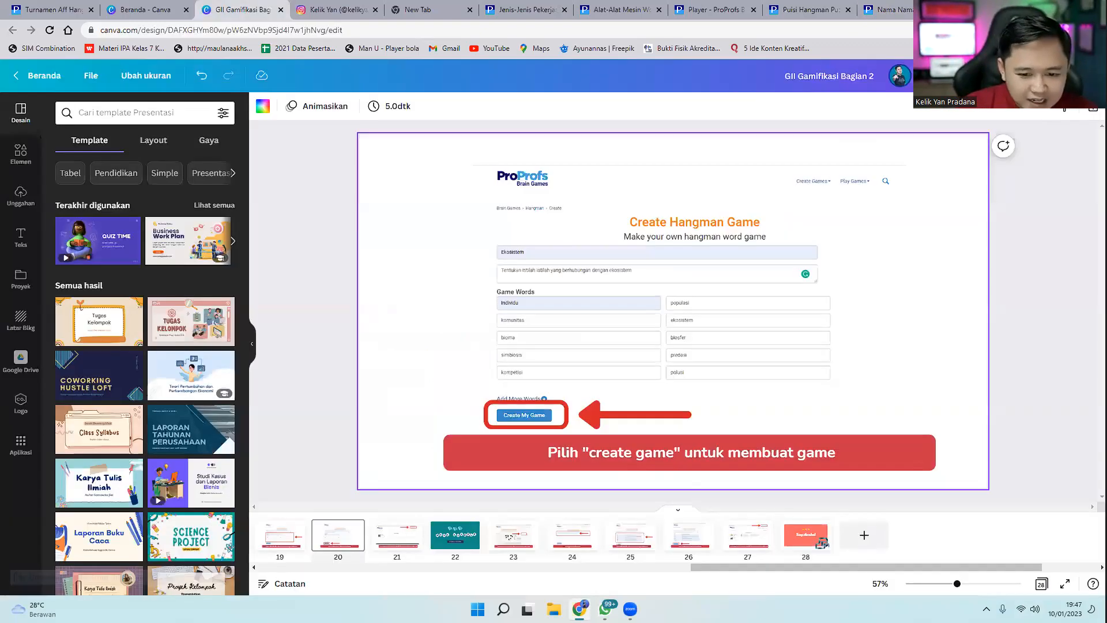
click(1065, 584)
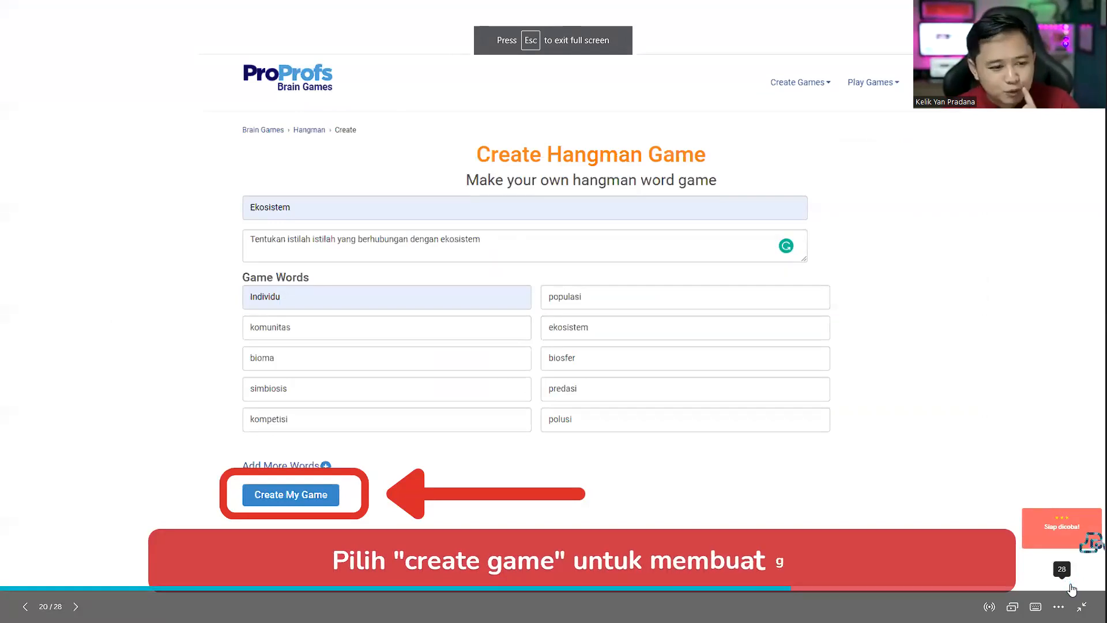
key(Right)
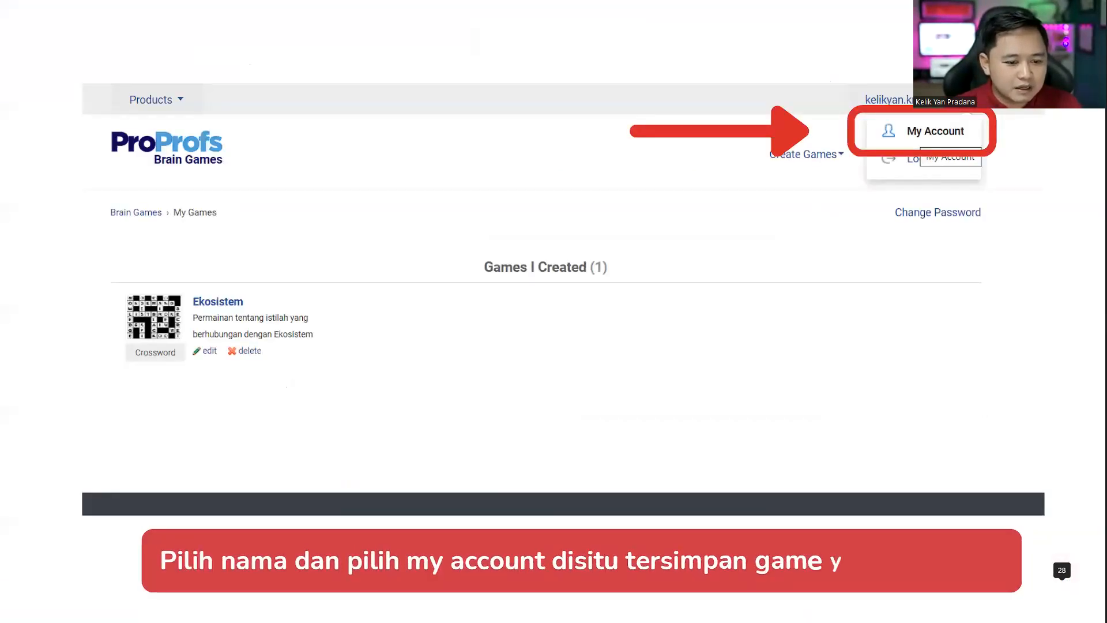
key(Right)
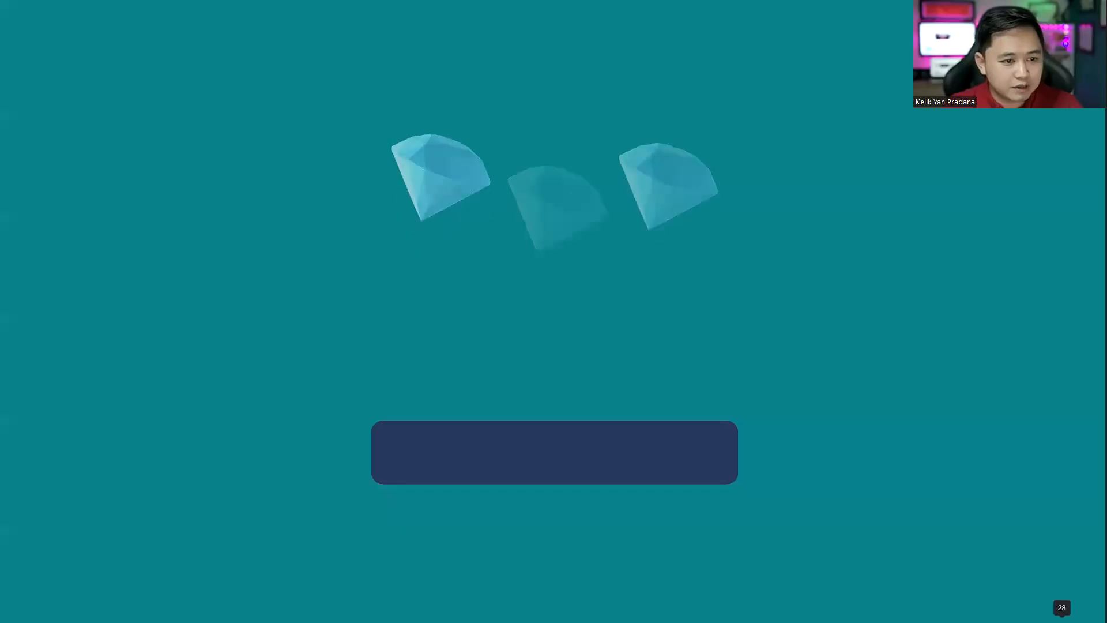
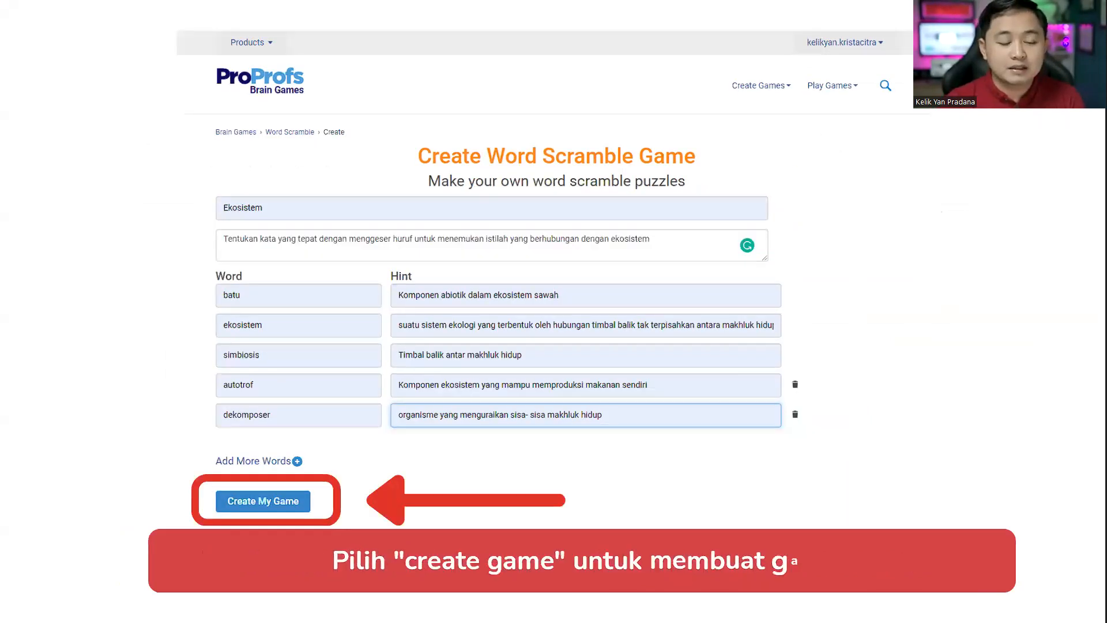
key(Escape)
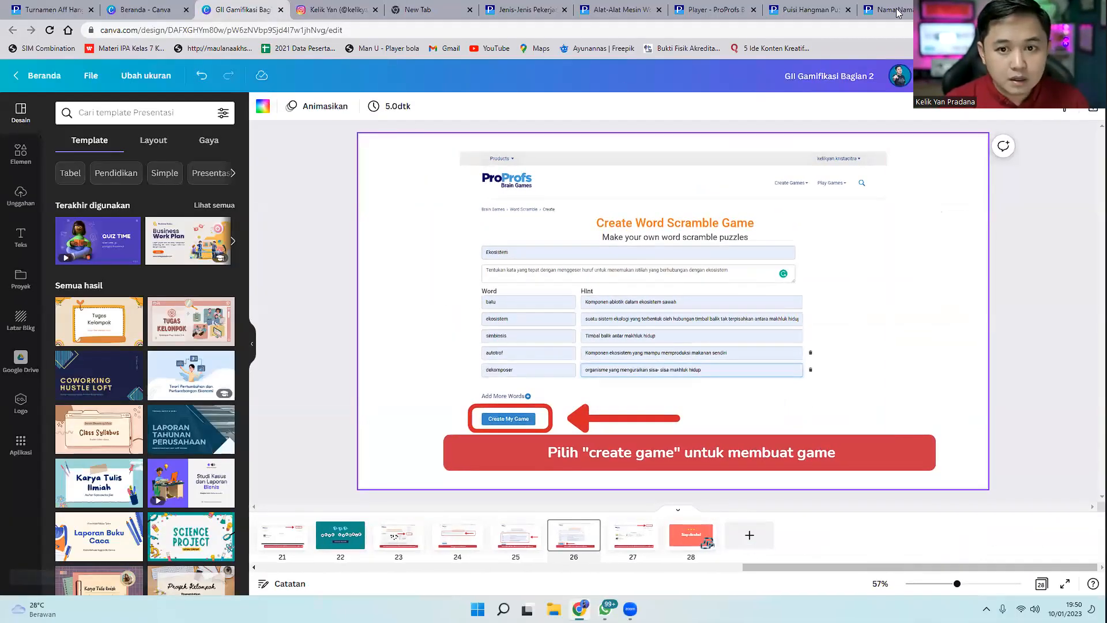
Return to ProProfs Brain Games, start creating a Word Scramble game and name it Angka
click(36, 10)
mouse_move(883, 78)
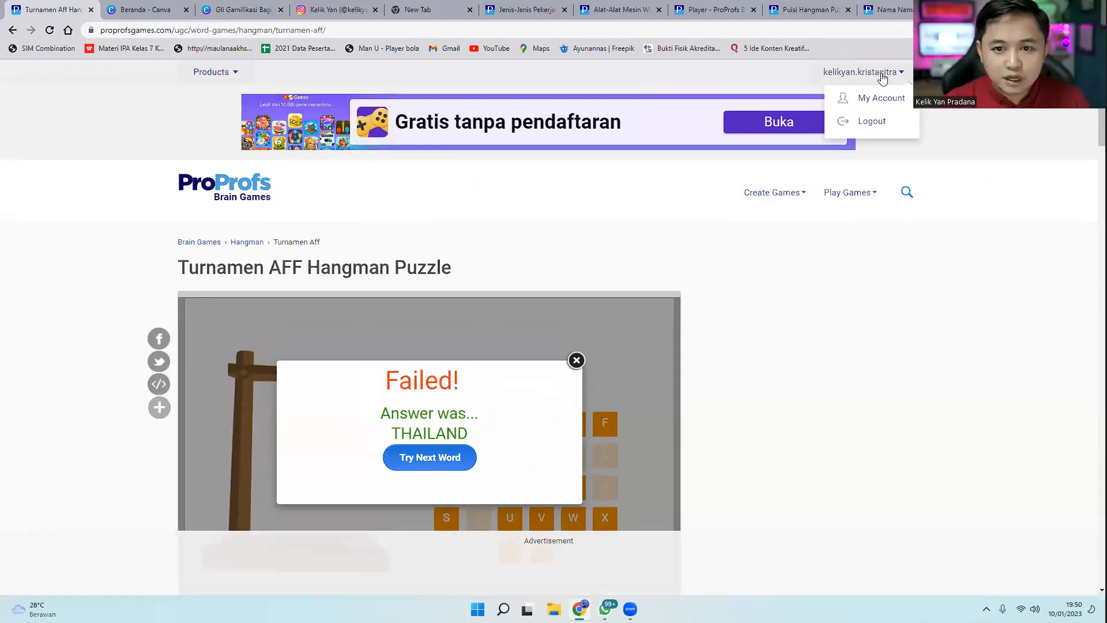
mouse_move(780, 202)
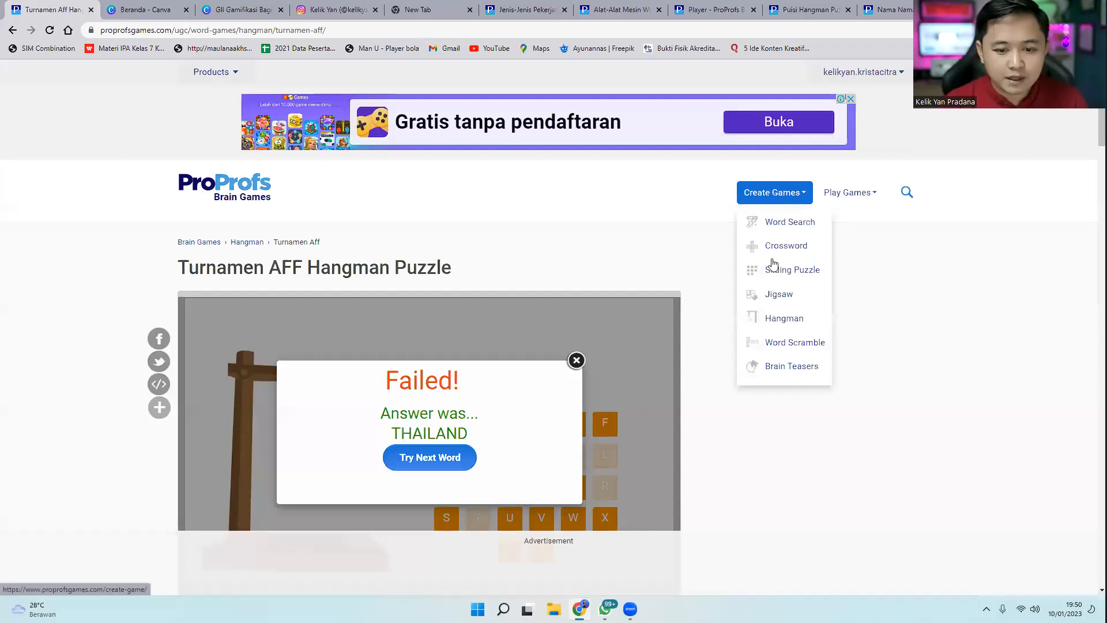
click(779, 344)
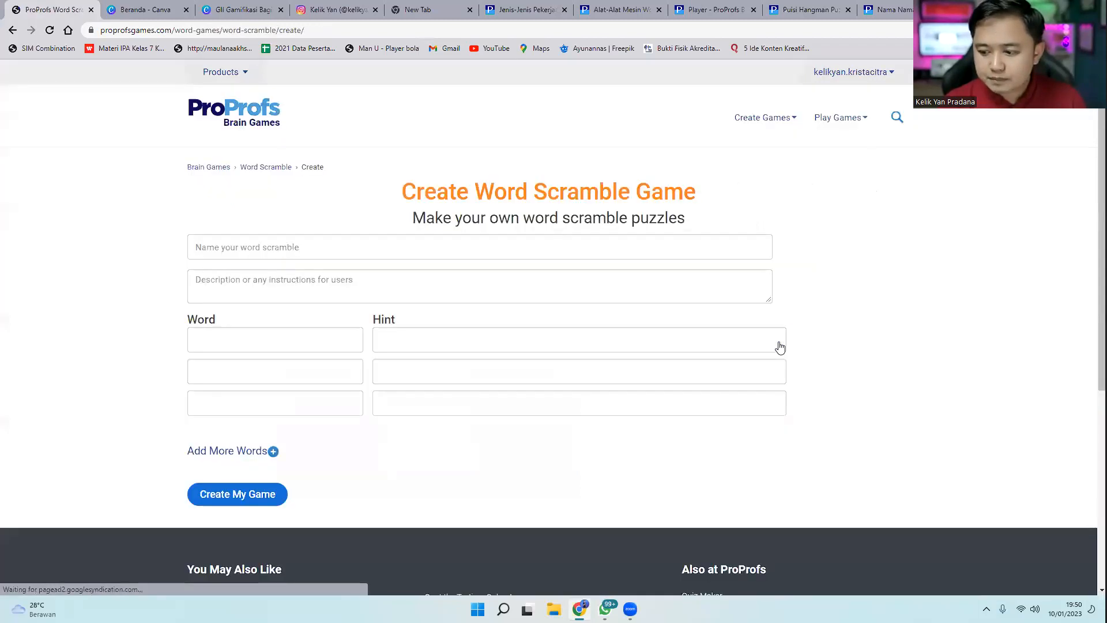
click(347, 251)
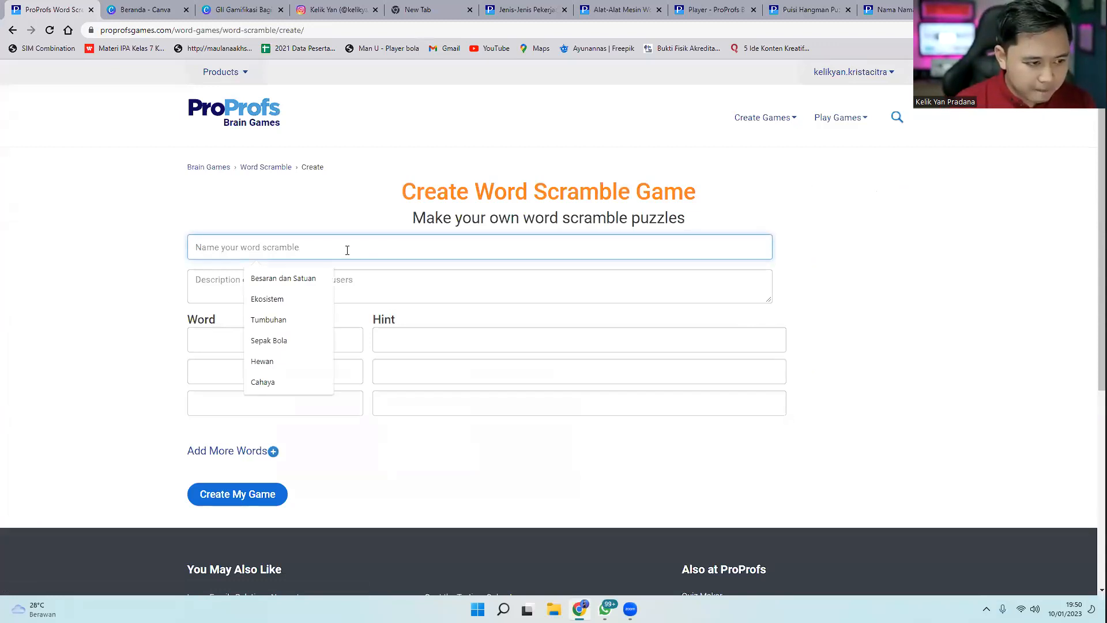
text(Ang)
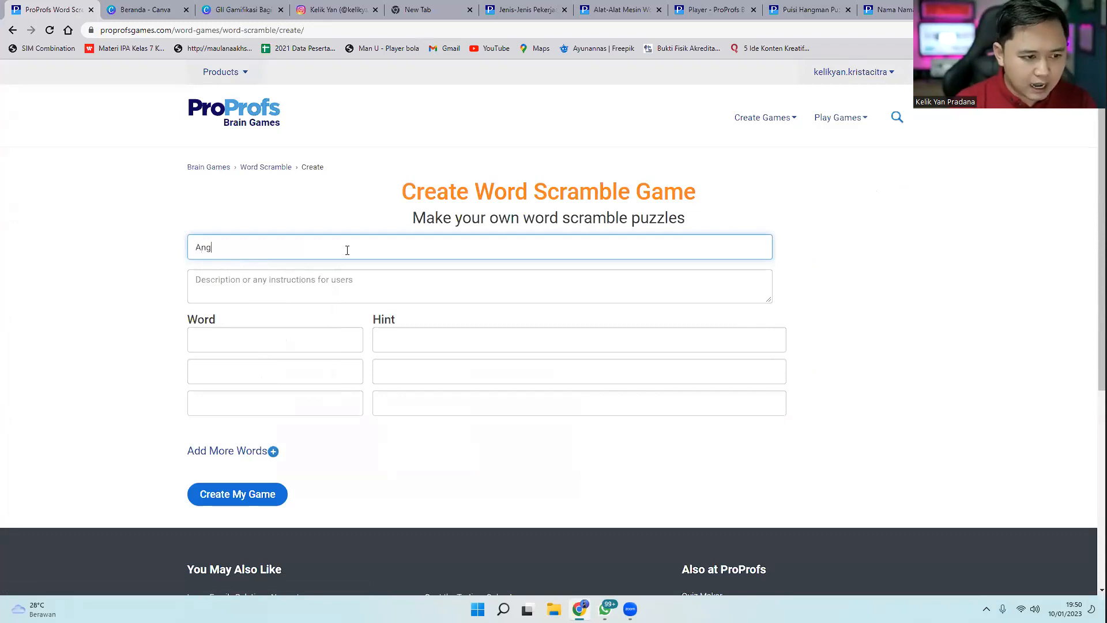
text(ka)
Enter the game's user instructions as "Susunlah huruf sesuai dengan gambar"
click(330, 293)
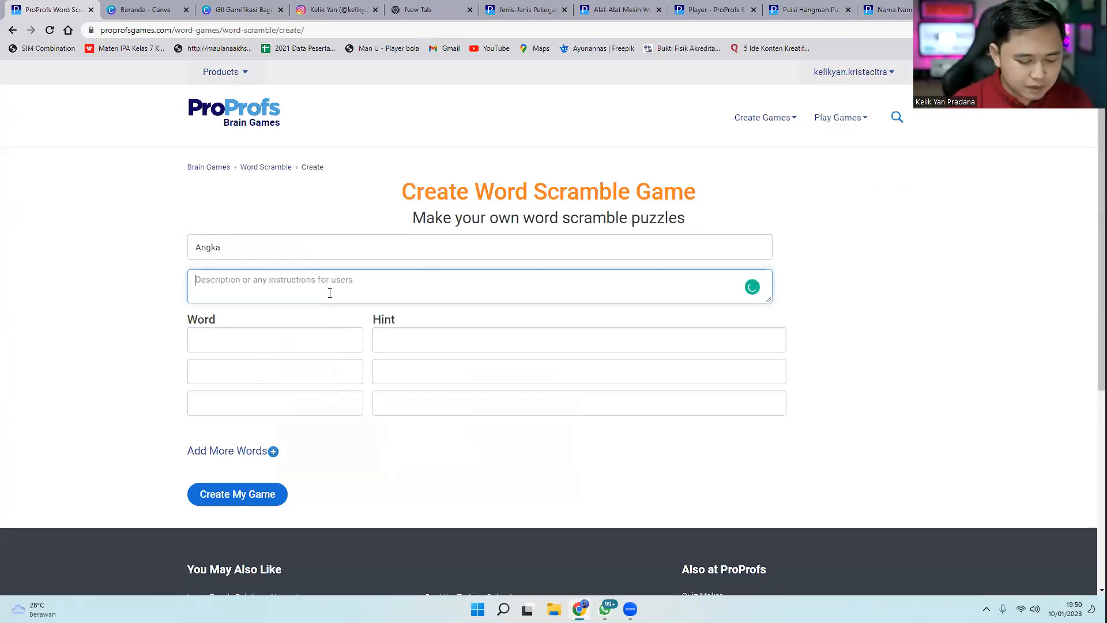
text(Susun)
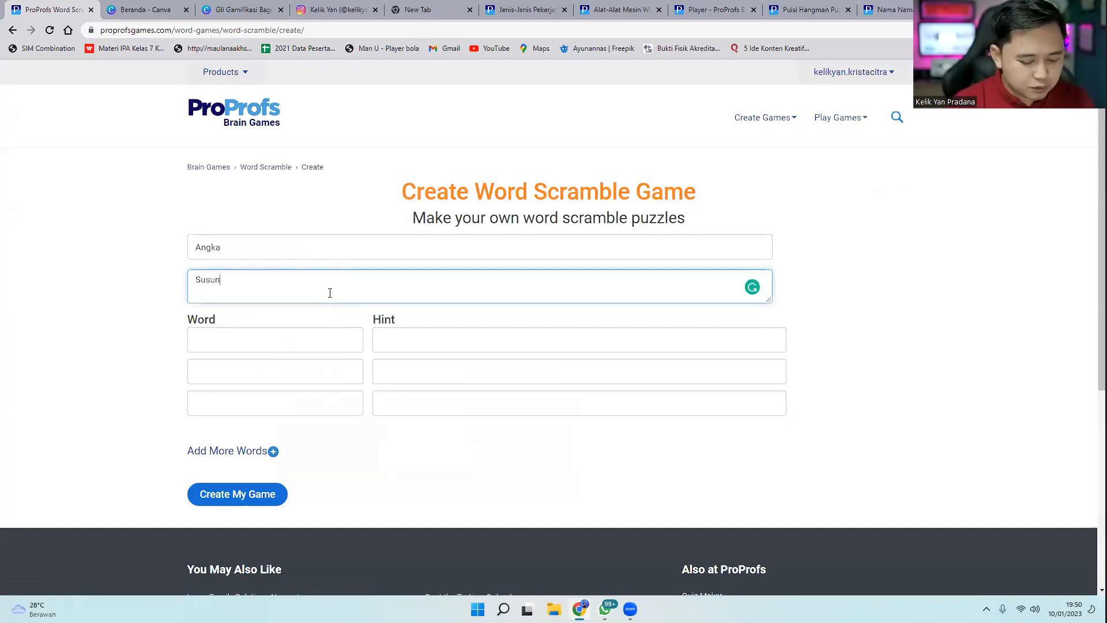
text(lah hur)
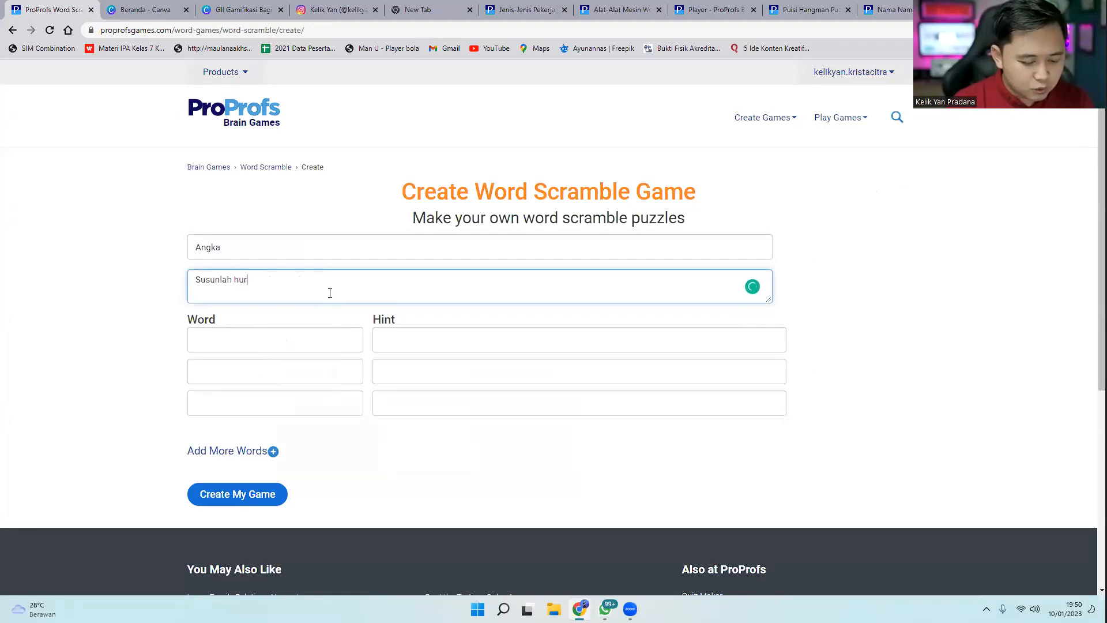
text(uf sesu)
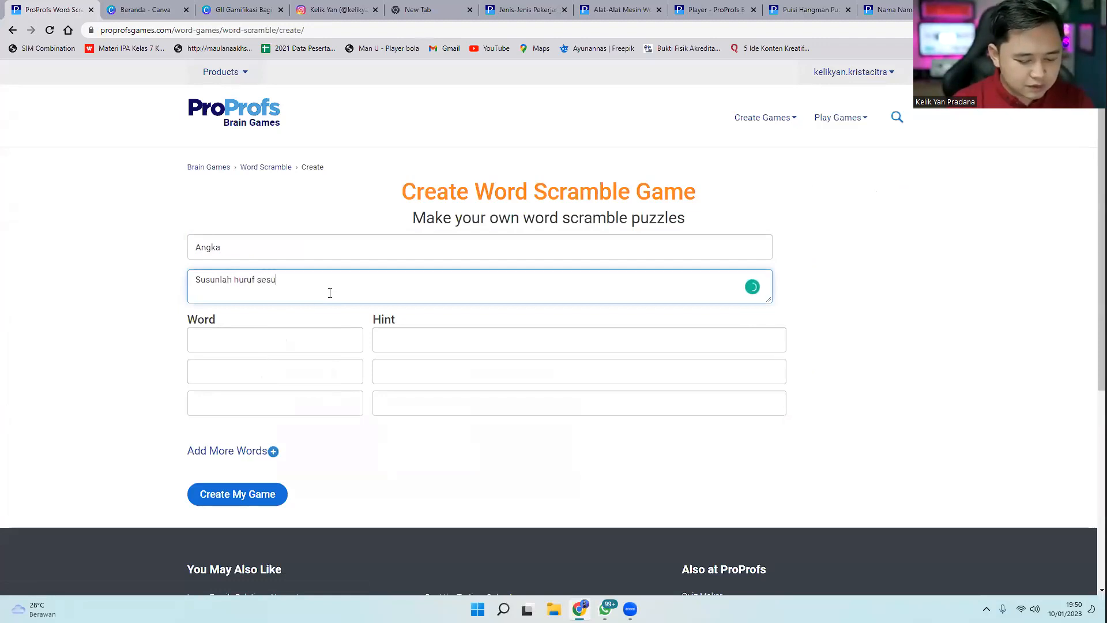
text(ai dengan gambar)
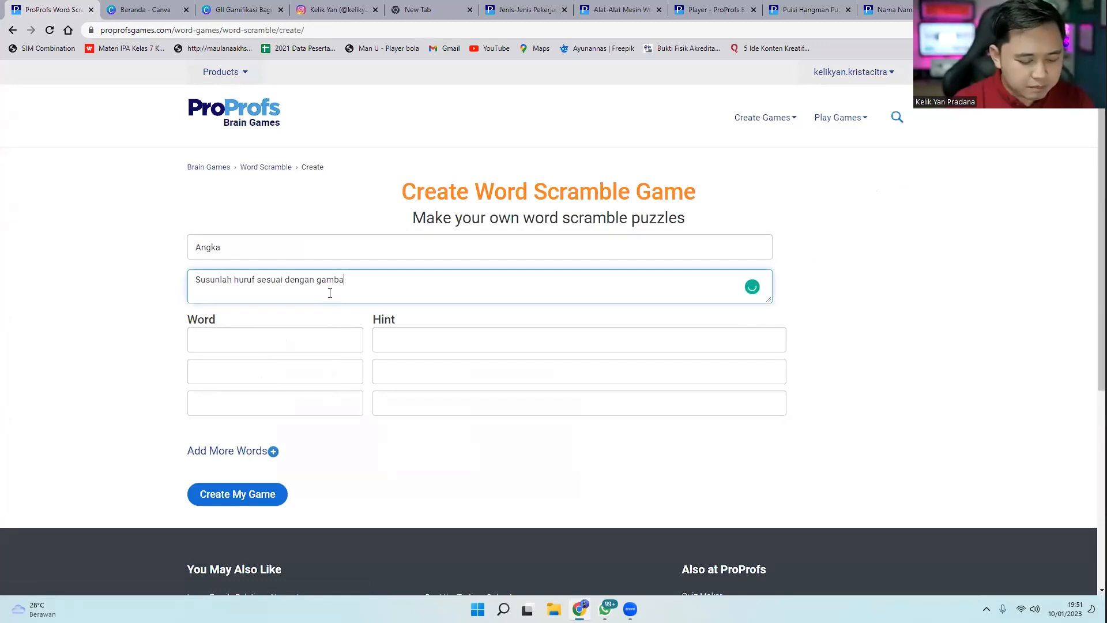
Enter satu, dua and tiga as the first three words of the scramble
click(309, 338)
text(satu)
click(301, 372)
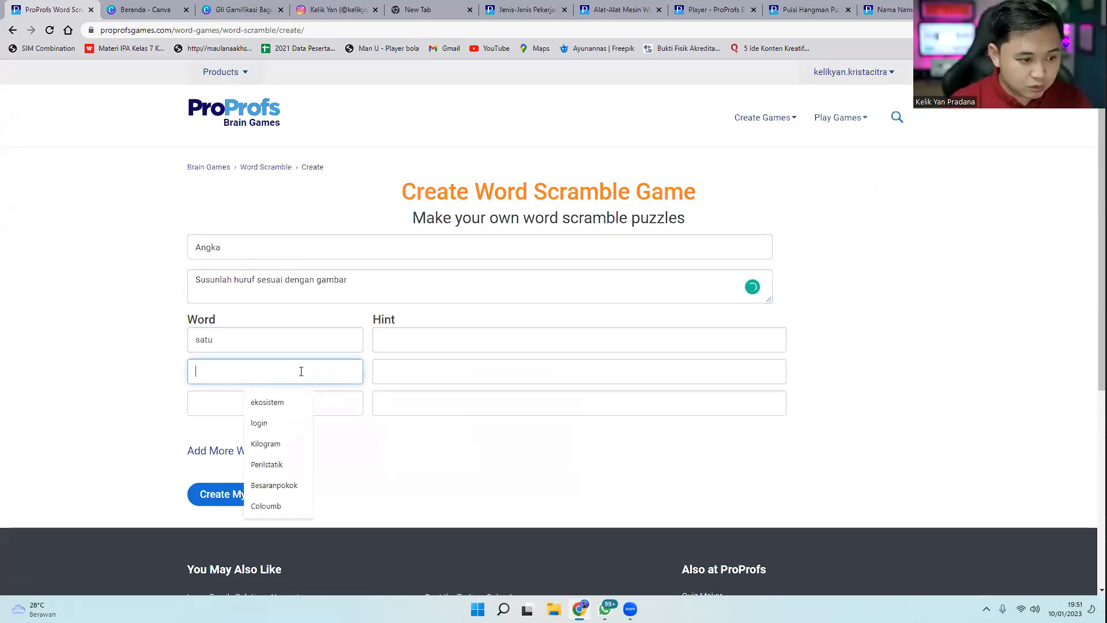
text(du)
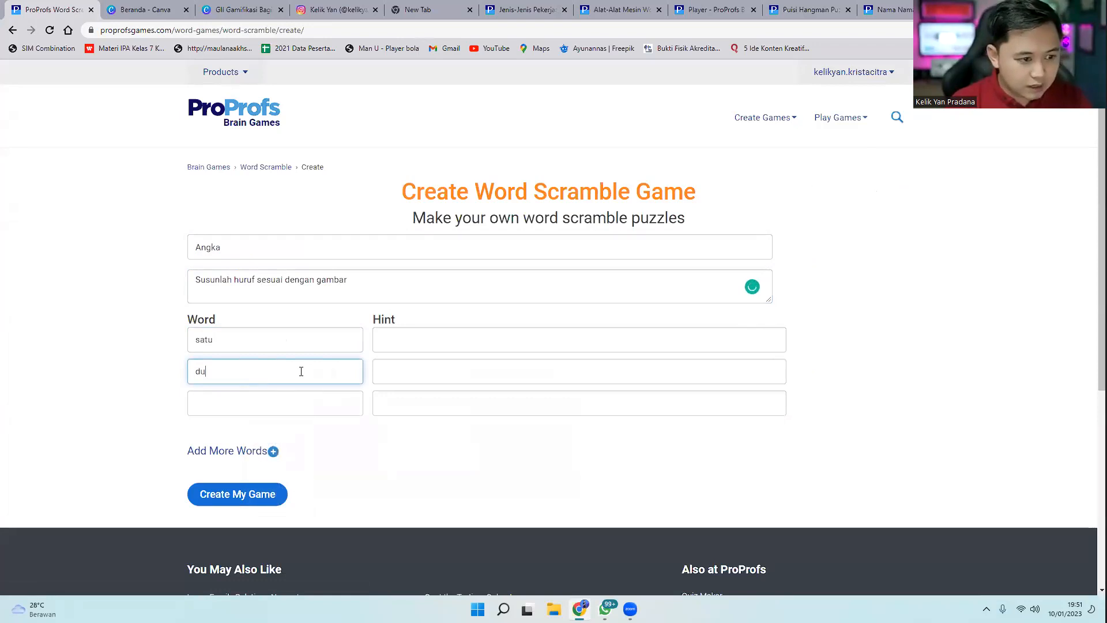
text(a)
click(295, 407)
text(tiga)
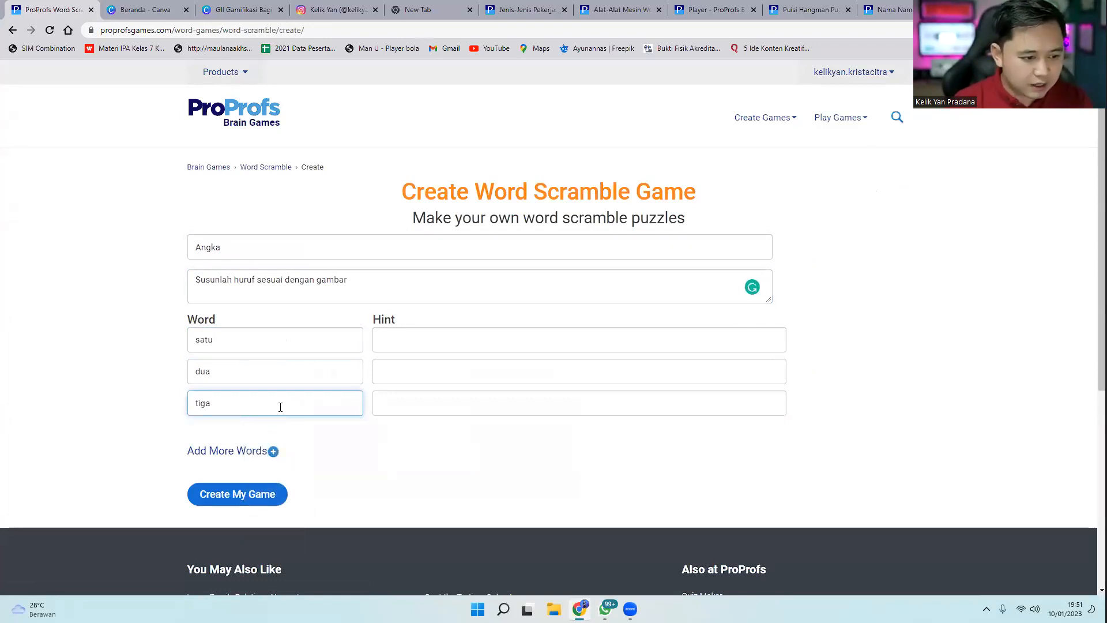
Add two more word rows and fill them with empat and lima
click(263, 450)
click(237, 436)
text(empat)
click(272, 483)
click(253, 472)
text(lima)
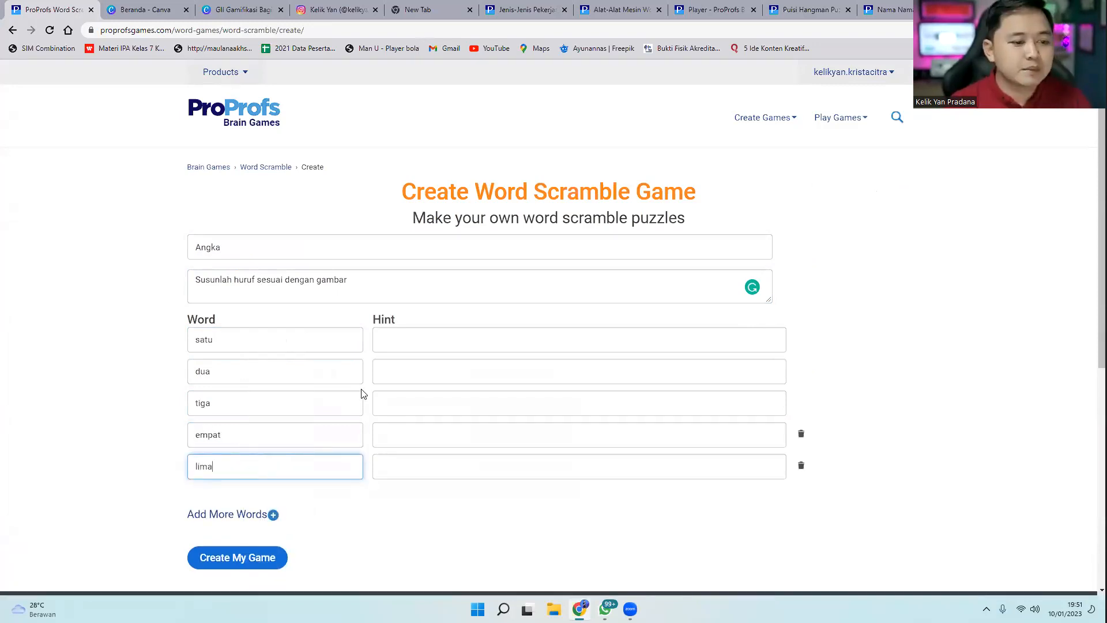
Enter "perhatikan gambar 1" as the hint for the word satu
click(396, 337)
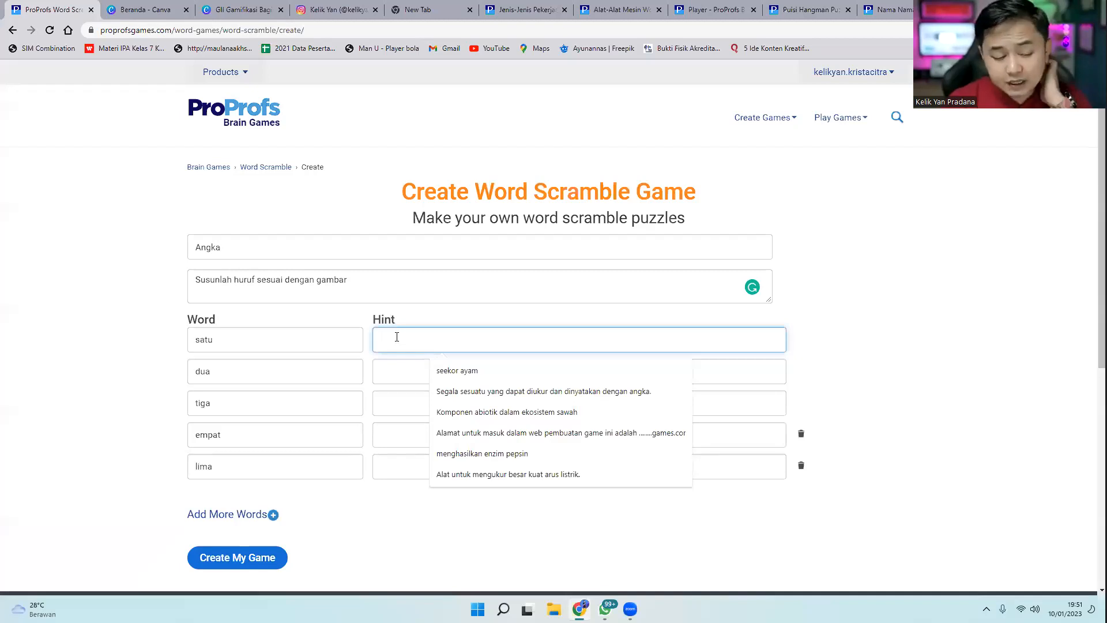
text(pertam)
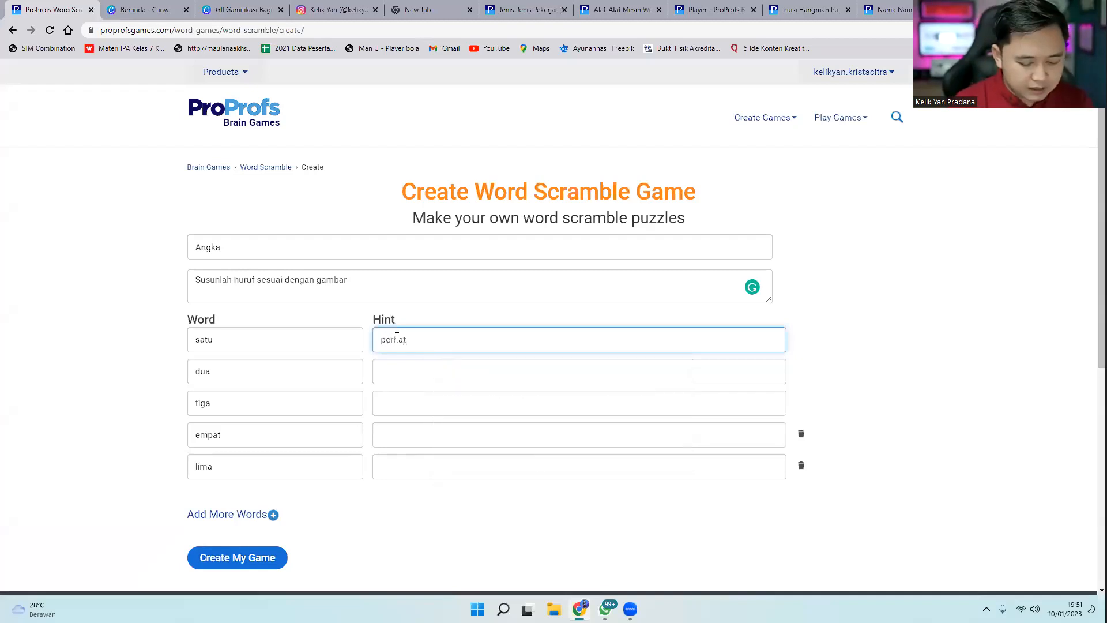
text(ikan gamb)
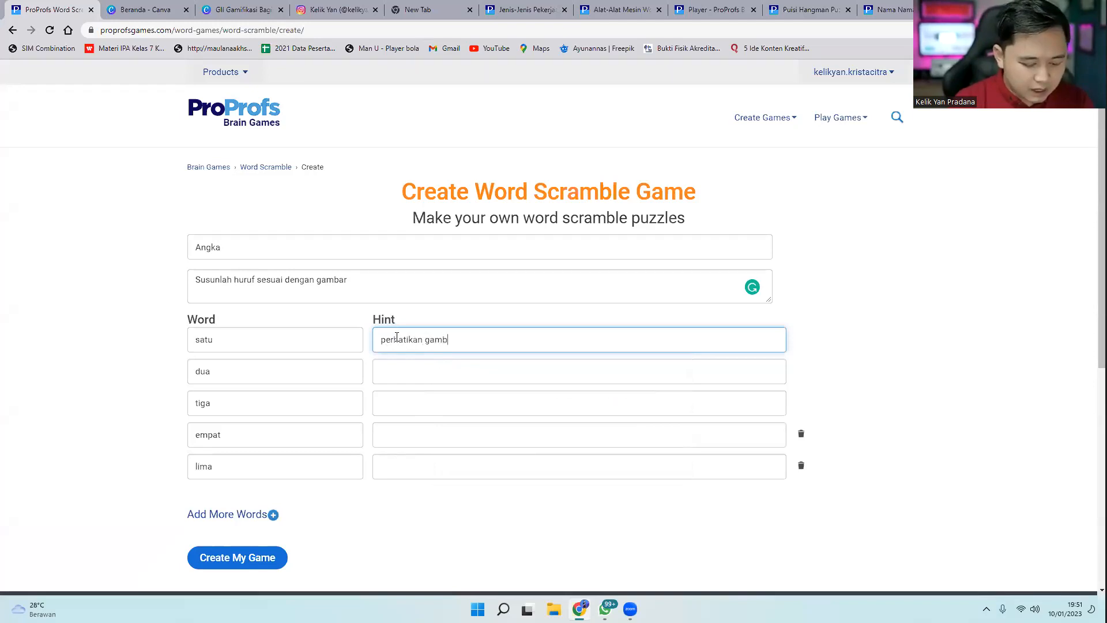
text(ar 1 yang di)
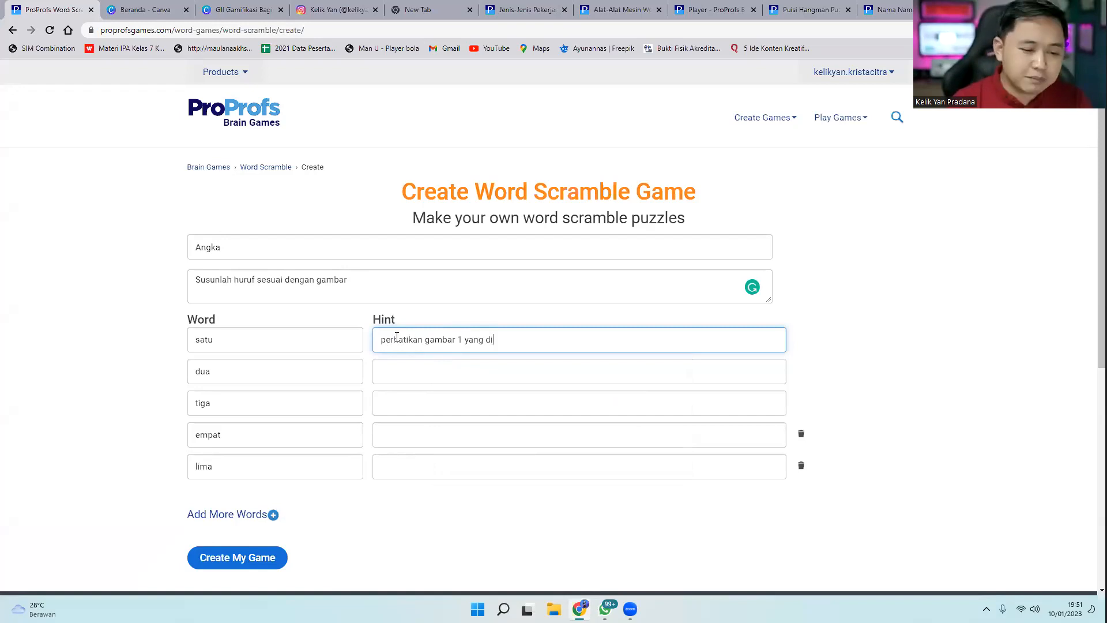
key(BackSpace)
key(BackSpace)
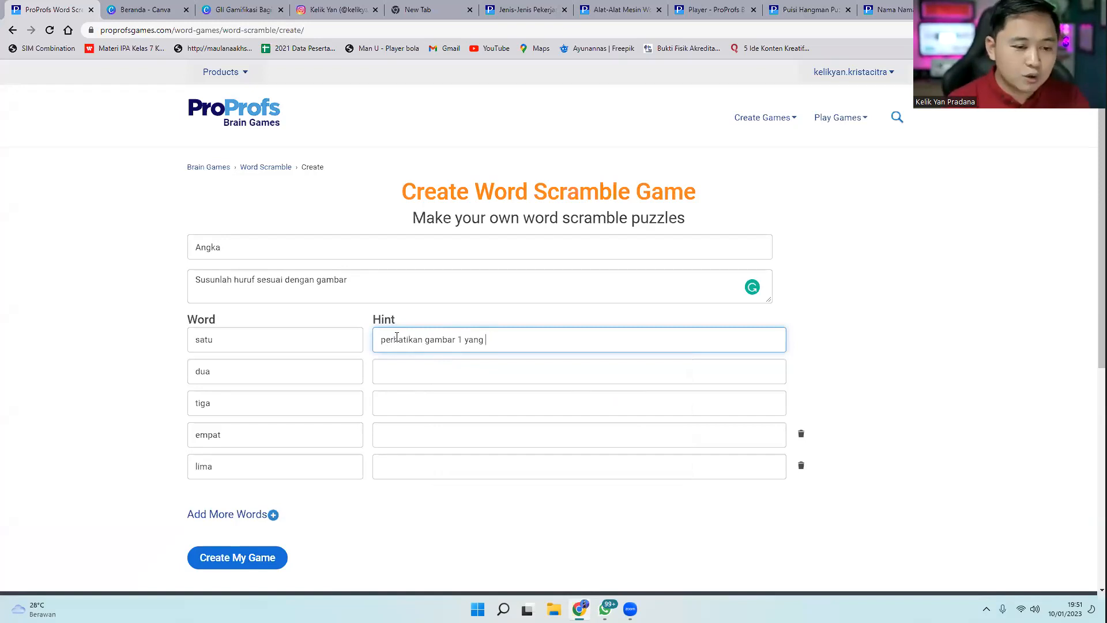
key(BackSpace)
key(BackSpace)
key(BackSpace)
Copy the first hint to dua and tiga, changing them to "perhatikan gambar 2" and "perhatikan gambar 3"
drag(462, 339, 377, 333)
key(ctrl+c)
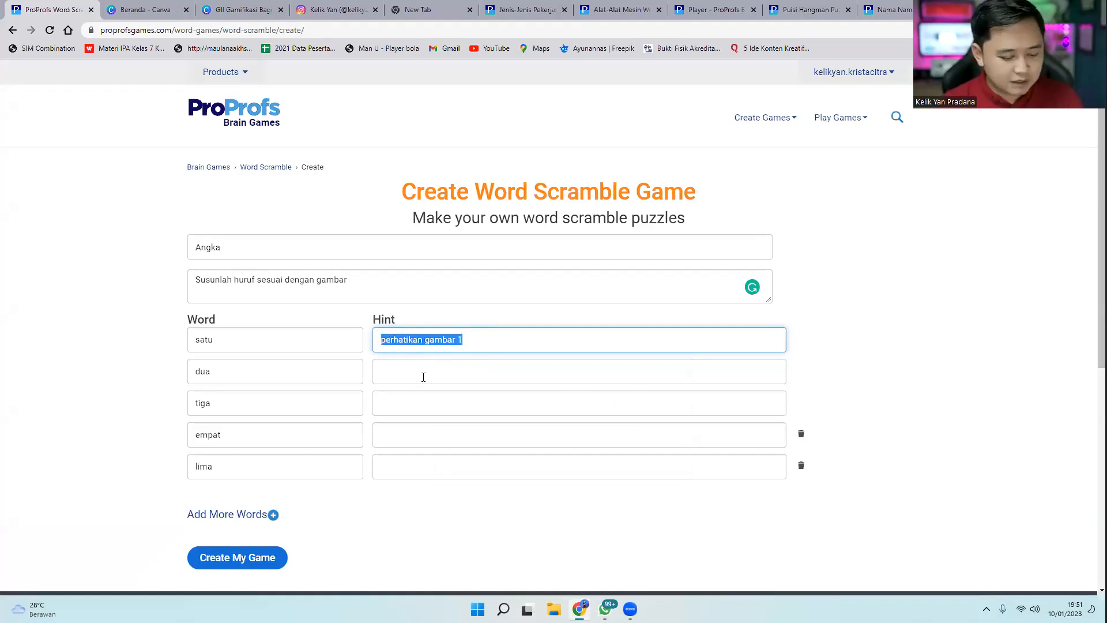
click(419, 373)
key(ctrl+v)
key(BackSpace)
text(2)
click(461, 398)
key(ctrl+v)
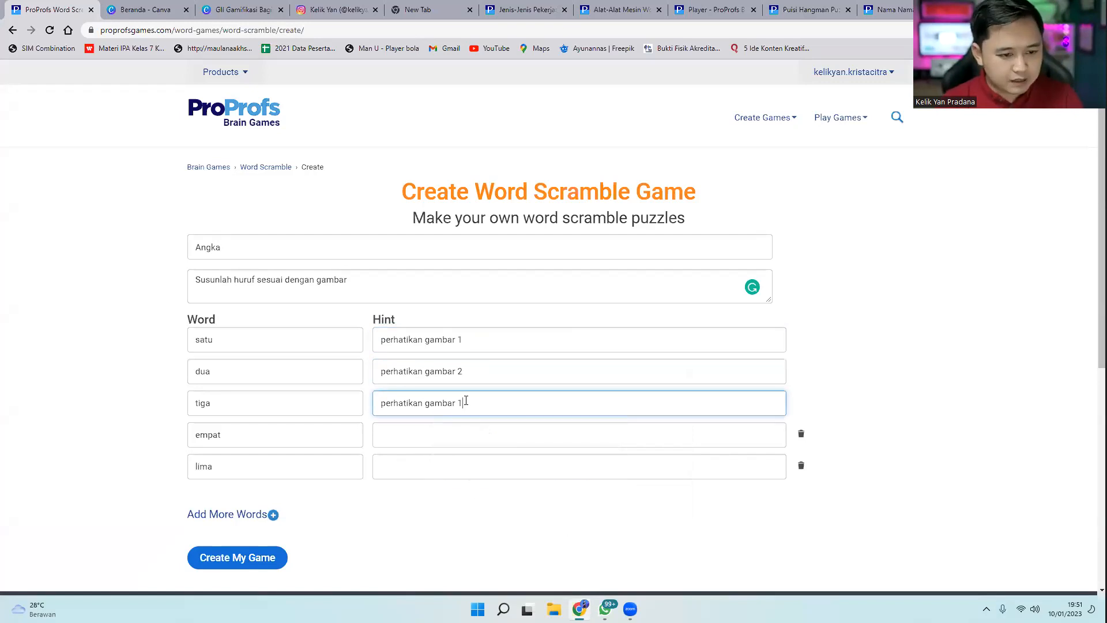
text(3)
Paste the copied hint for empat and lima, changing them to "perhatikan gambar 4" and "perhatikan gambar 5"
click(456, 434)
key(ctrl+v)
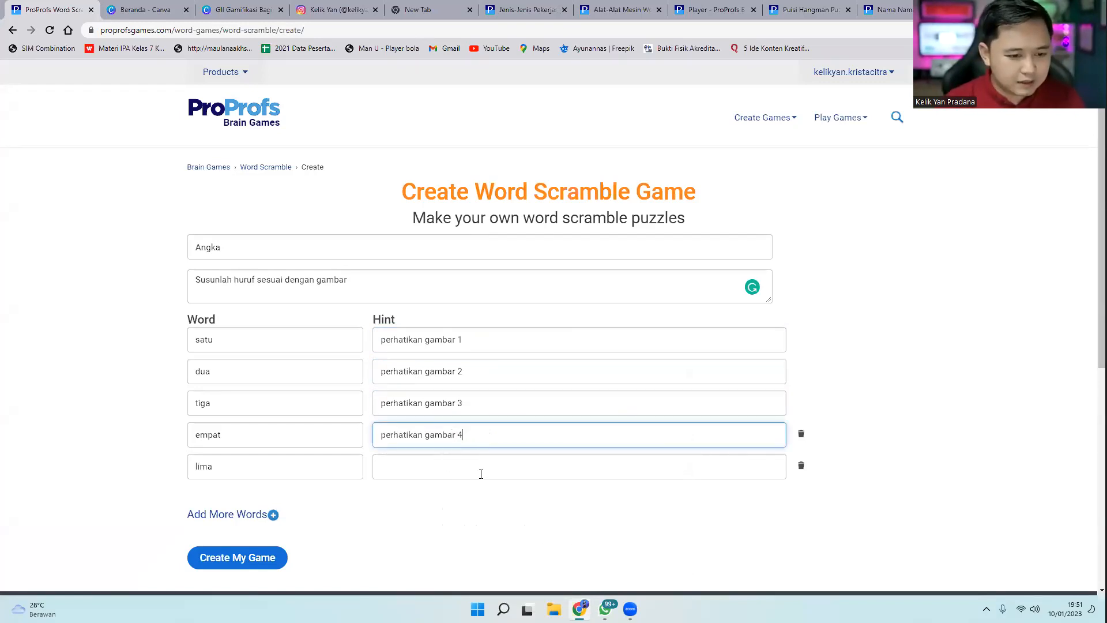
click(481, 473)
key(ctrl+v)
text(5)
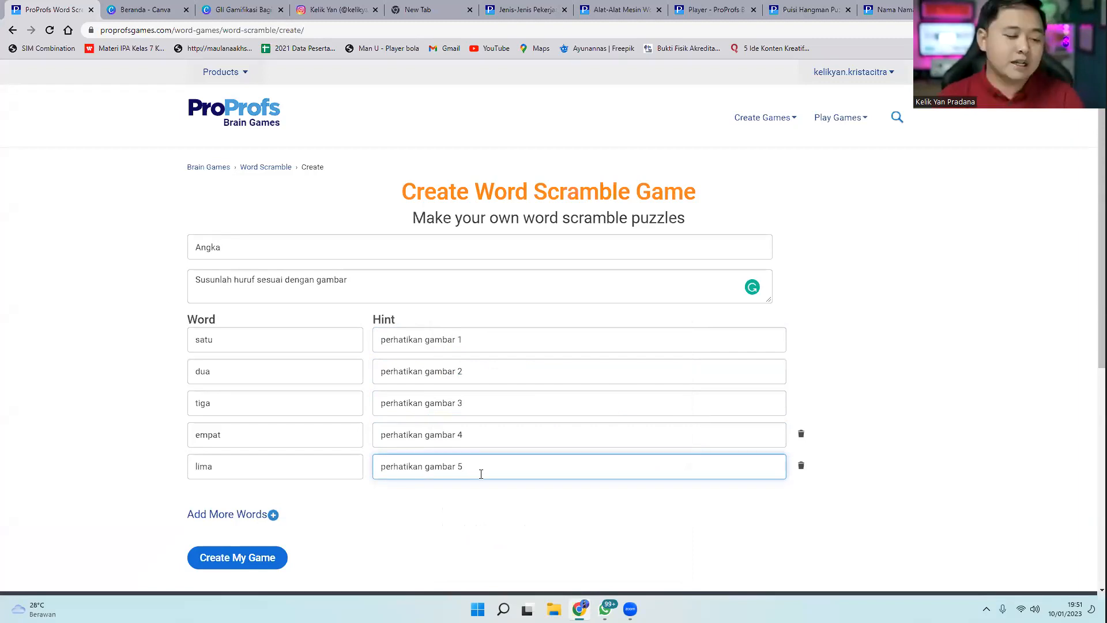
Create the Angka word scramble game and open it for playing
click(257, 559)
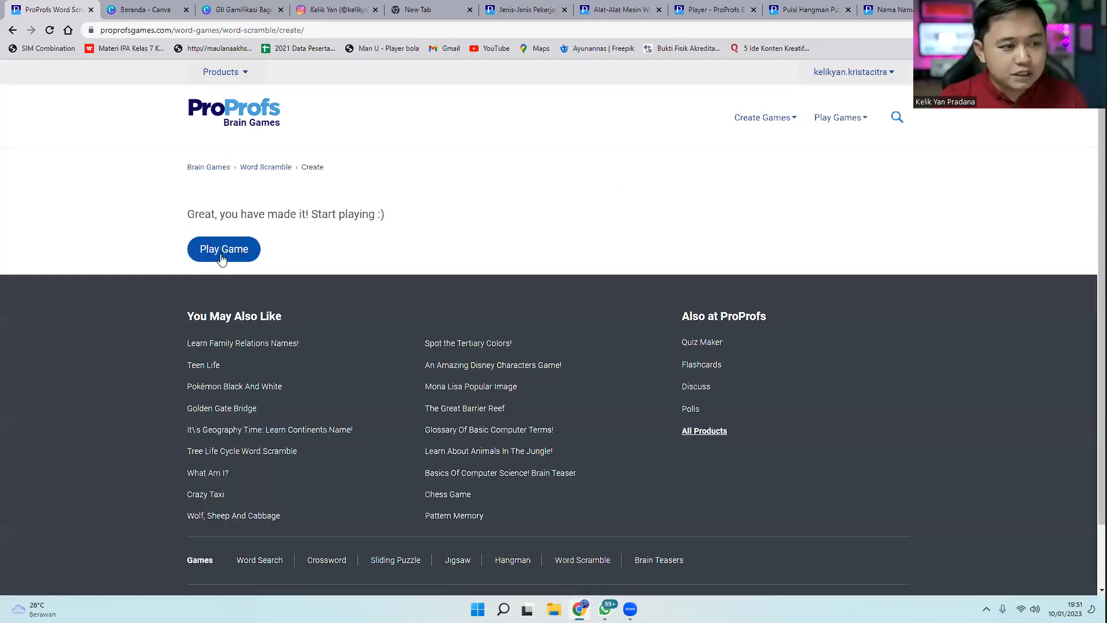
click(222, 257)
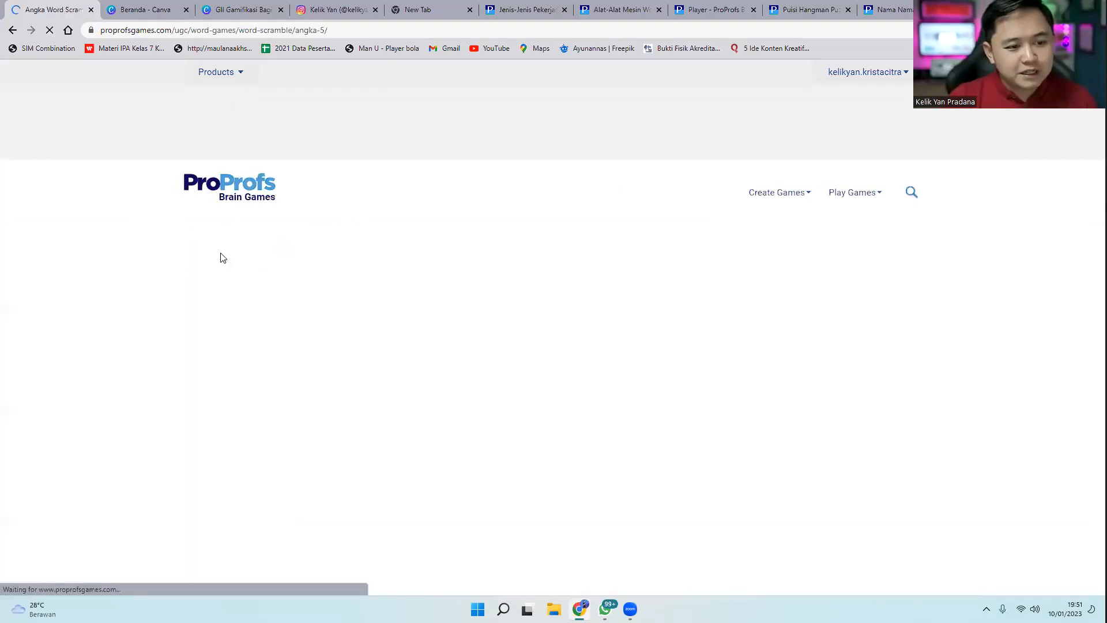
scroll(354, 292, down, 3)
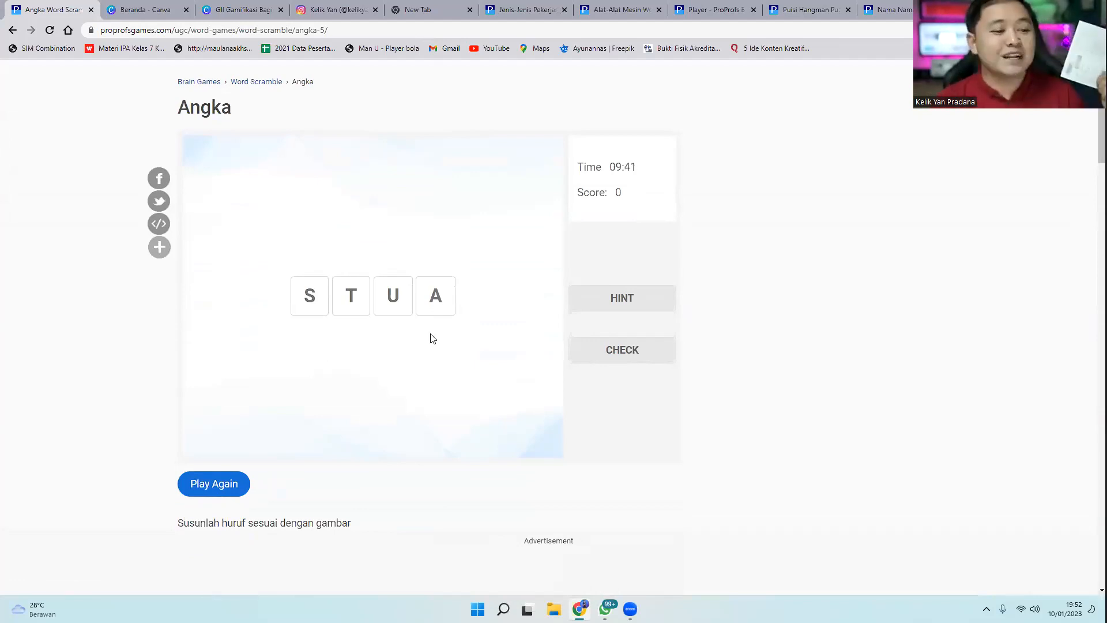
Rearrange the first word's scrambled letters into SATU and continue to the second word
mouse_move(316, 299)
mouse_down()
mouse_move(385, 300)
mouse_move(329, 299)
mouse_up()
drag(433, 297, 350, 294)
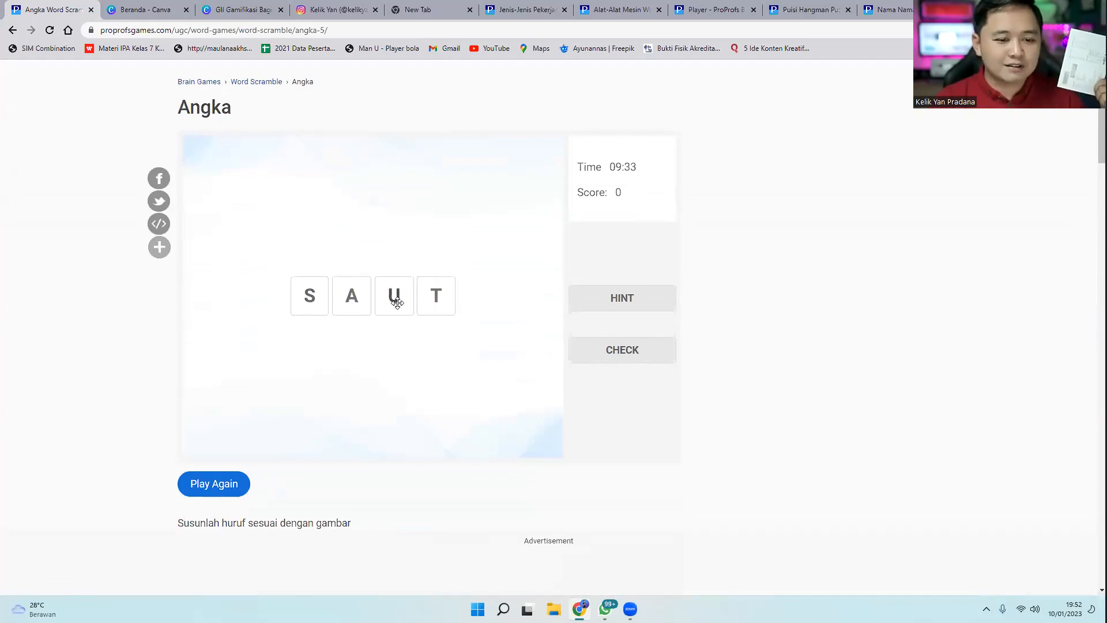
drag(397, 302, 446, 301)
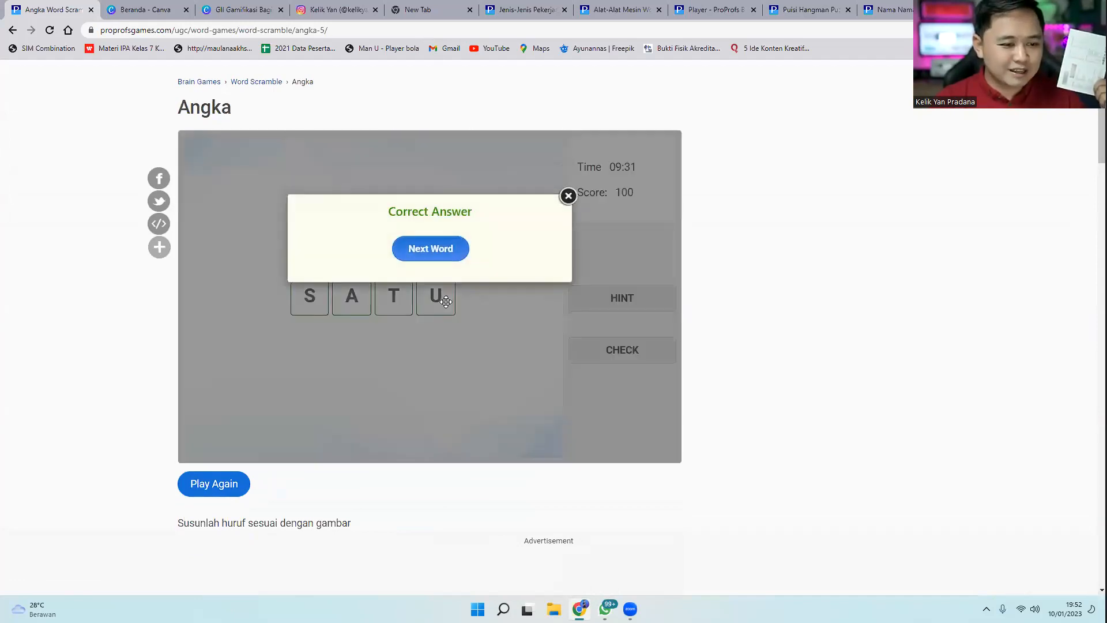
click(437, 256)
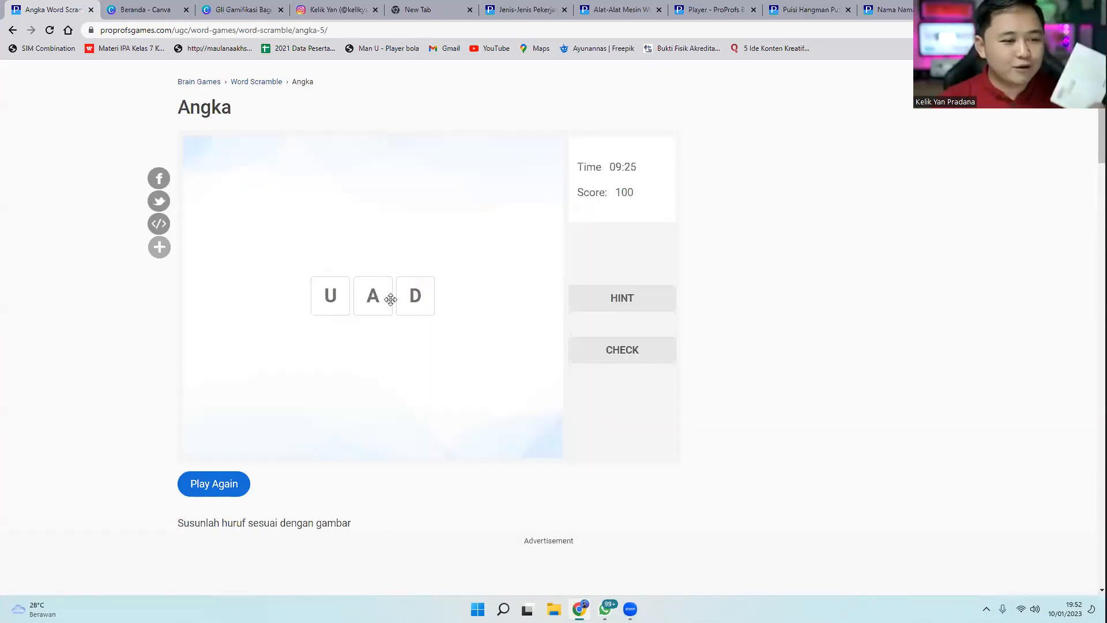
Try arranging the second word's letters as DAU and check the answer
drag(413, 294, 324, 296)
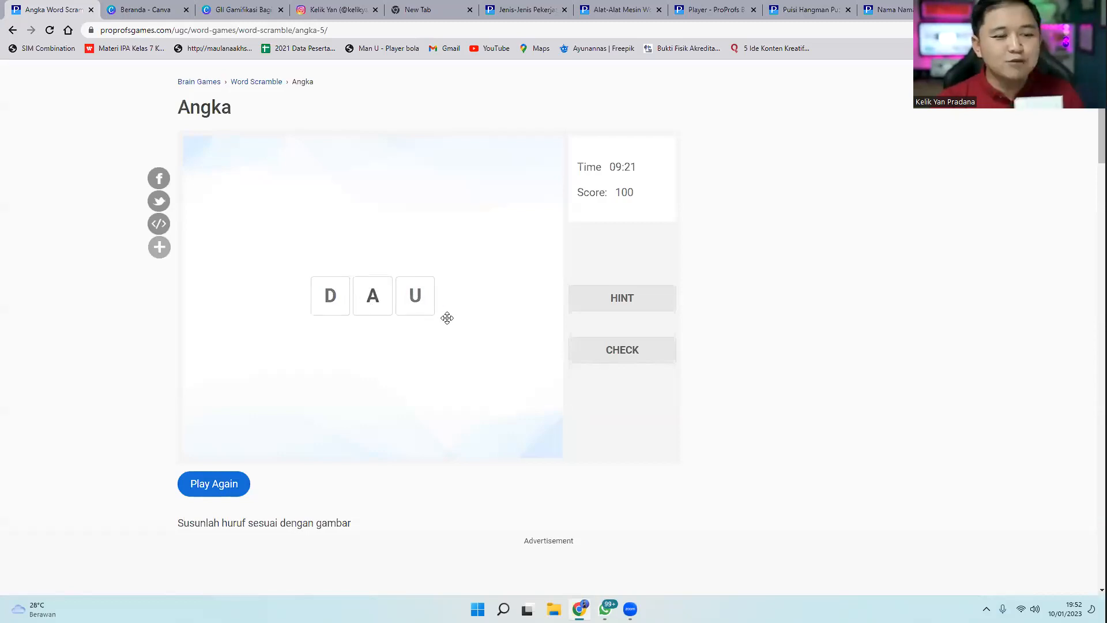
click(625, 358)
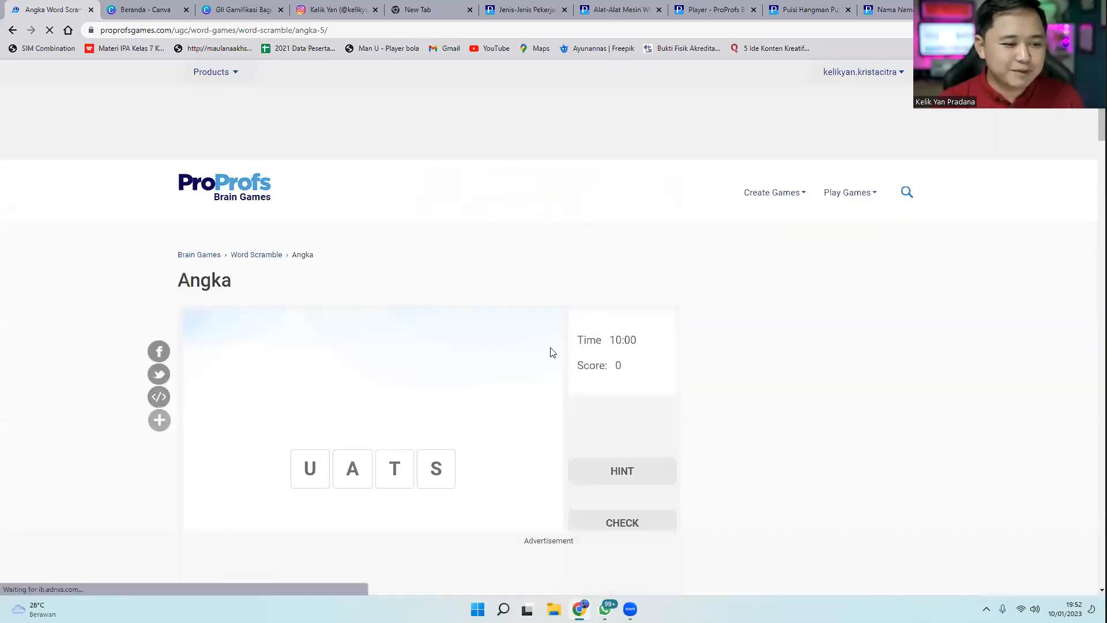
Solve the first three words of the restarted game as SATU, DUA and TIGA, and continue to the fourth word
drag(436, 300, 333, 295)
click(415, 252)
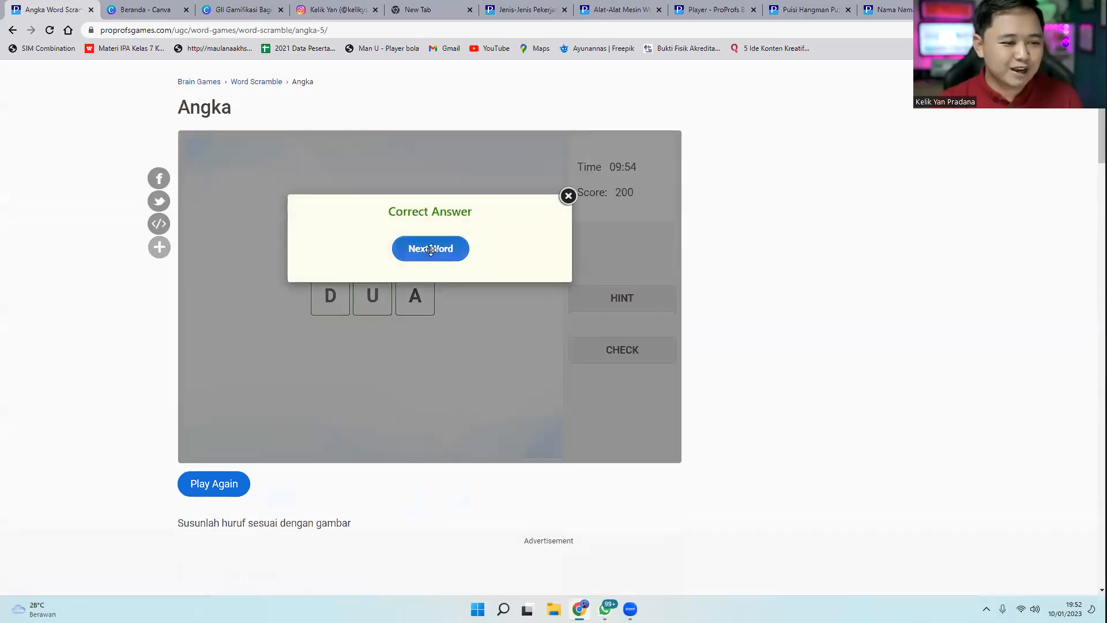
click(406, 253)
drag(397, 297, 301, 297)
drag(421, 298, 355, 295)
click(427, 261)
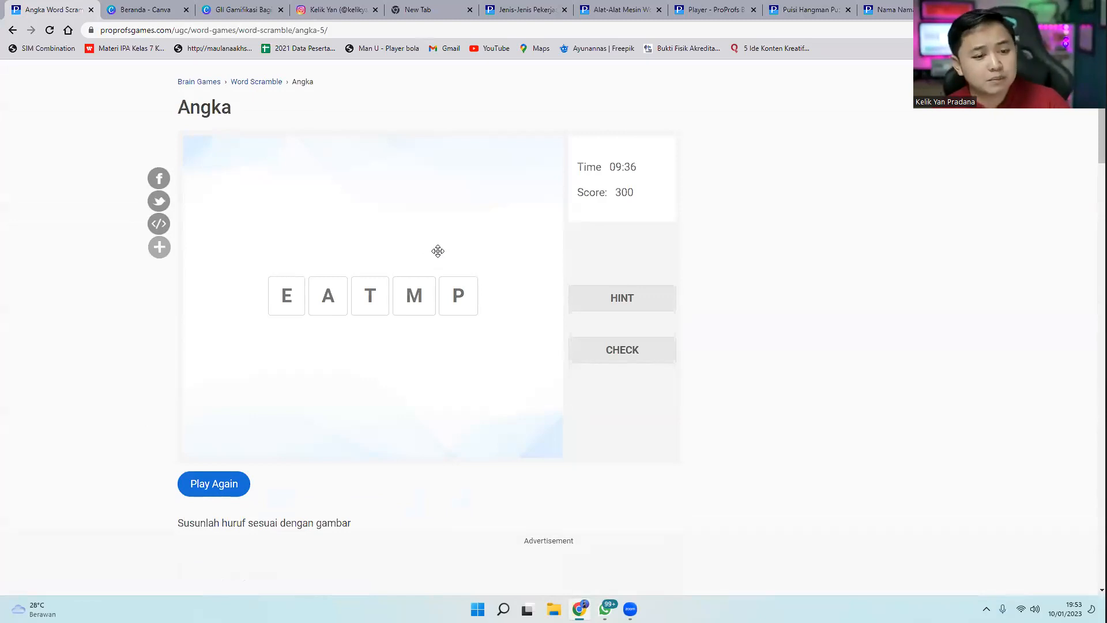
View the hint for the fourth scrambled word and close it
click(628, 299)
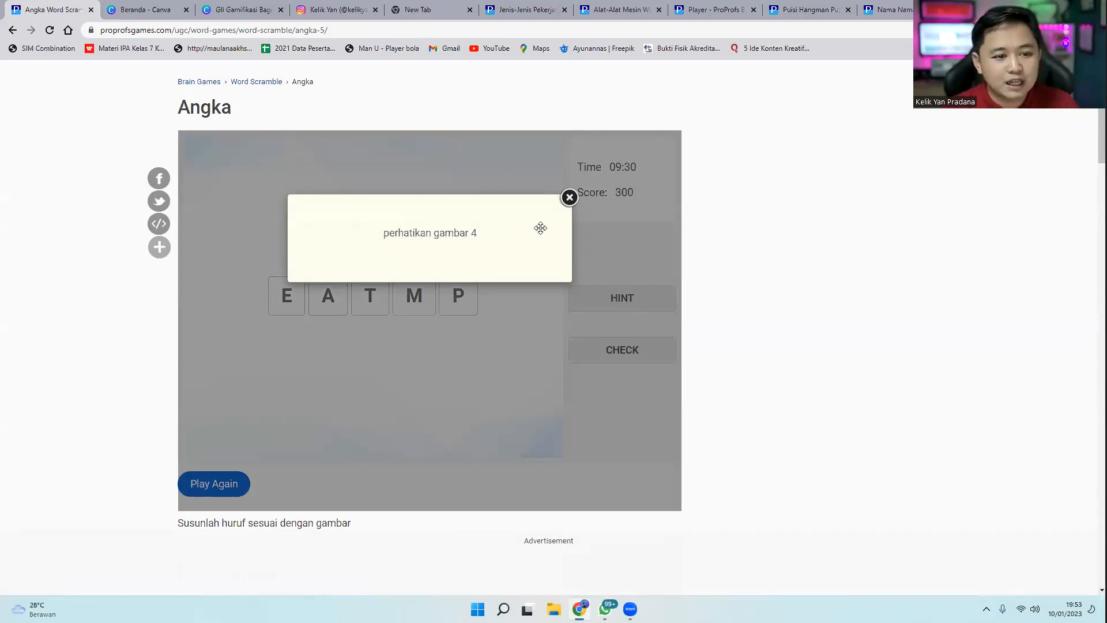
click(647, 197)
scroll(649, 199, up, 3)
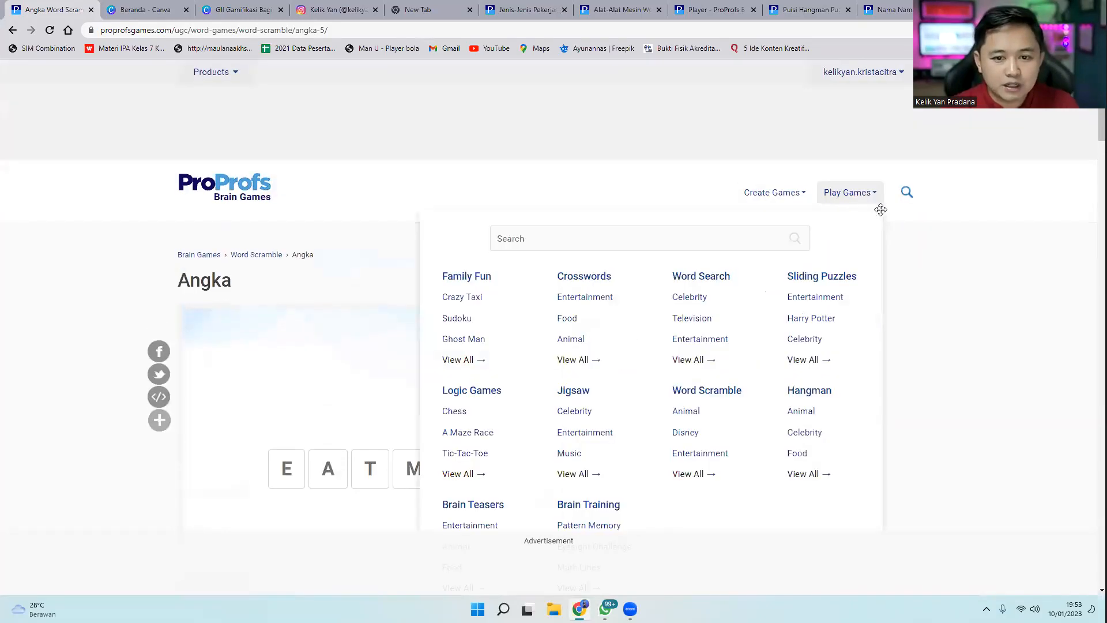
Open the list of created games in the account and launch the Ekosistem word scramble game
click(879, 100)
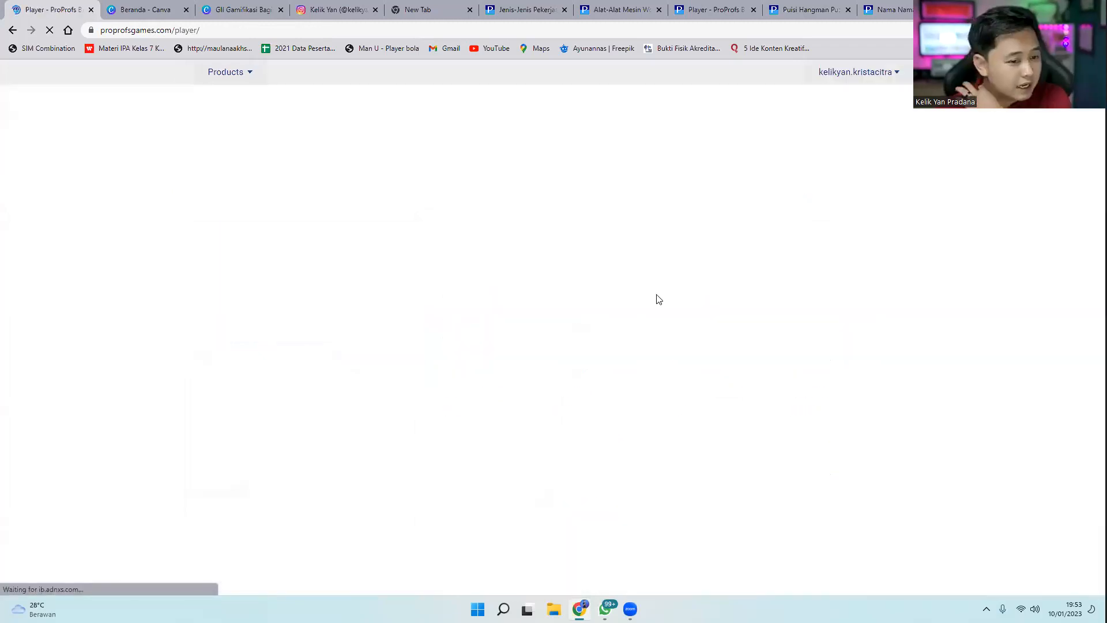
scroll(603, 328, down, 1)
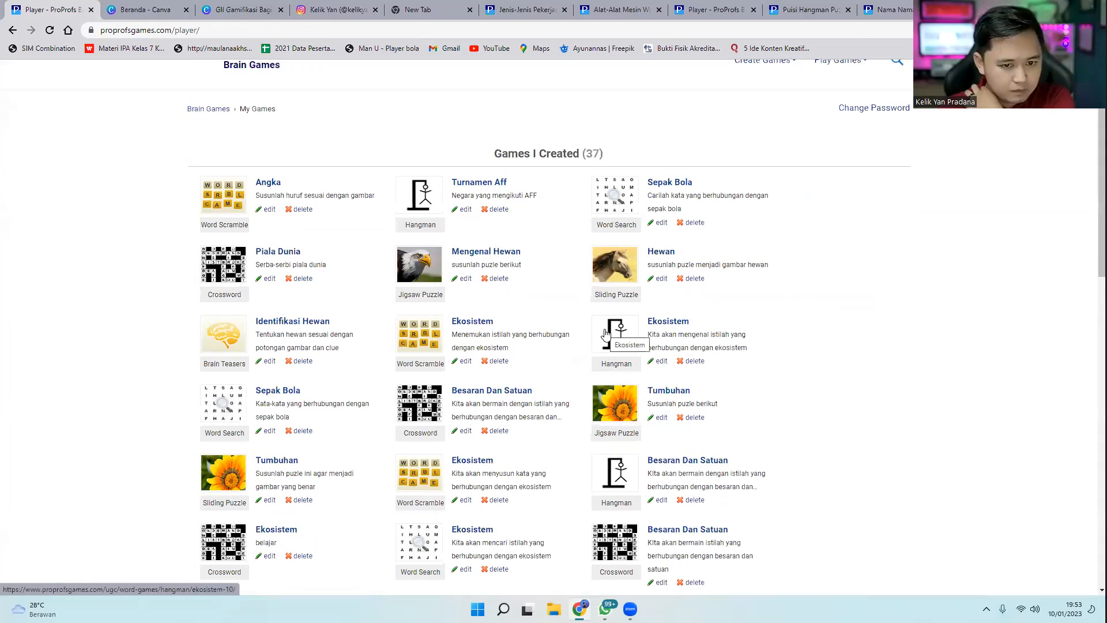
scroll(474, 315, down, 1)
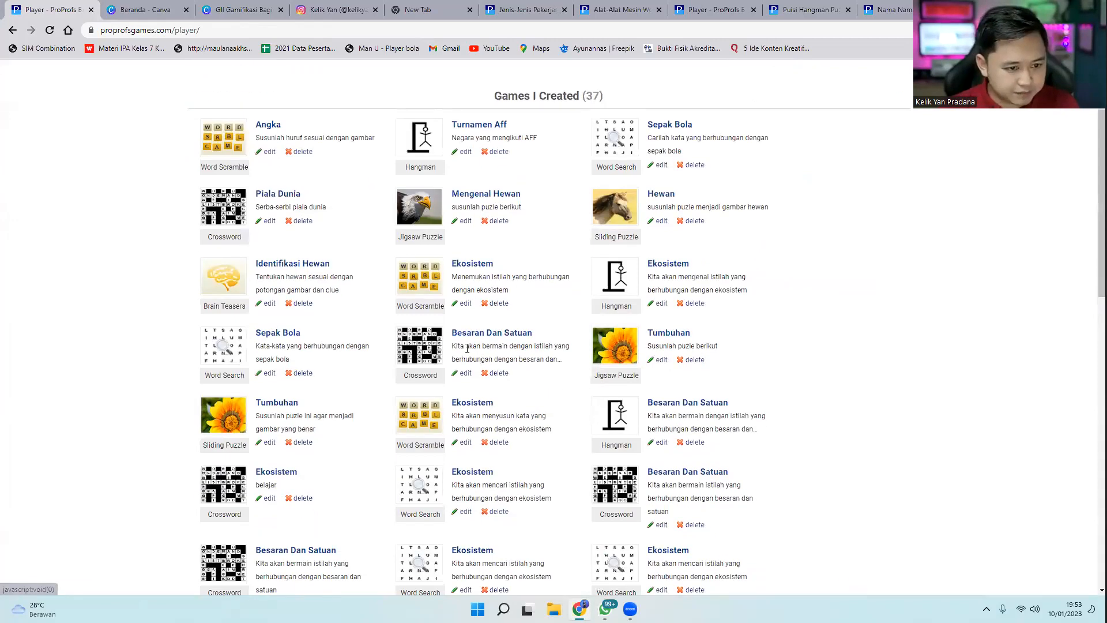
click(420, 287)
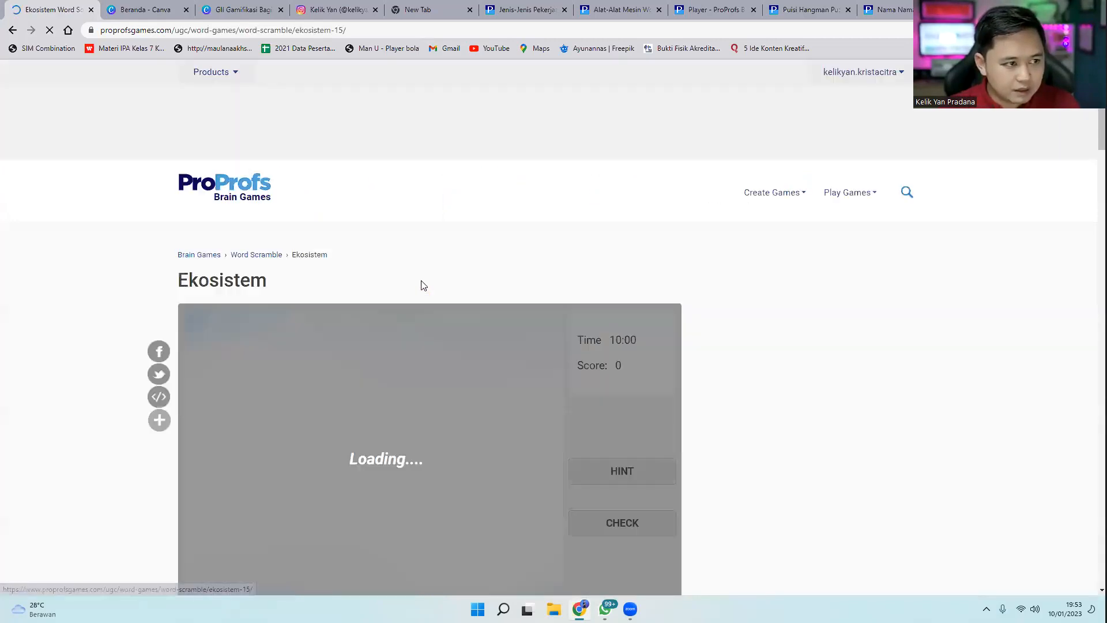
View the first word's hint, rearrange its letters into INDIVIDU and continue to the second word
scroll(490, 282, down, 2)
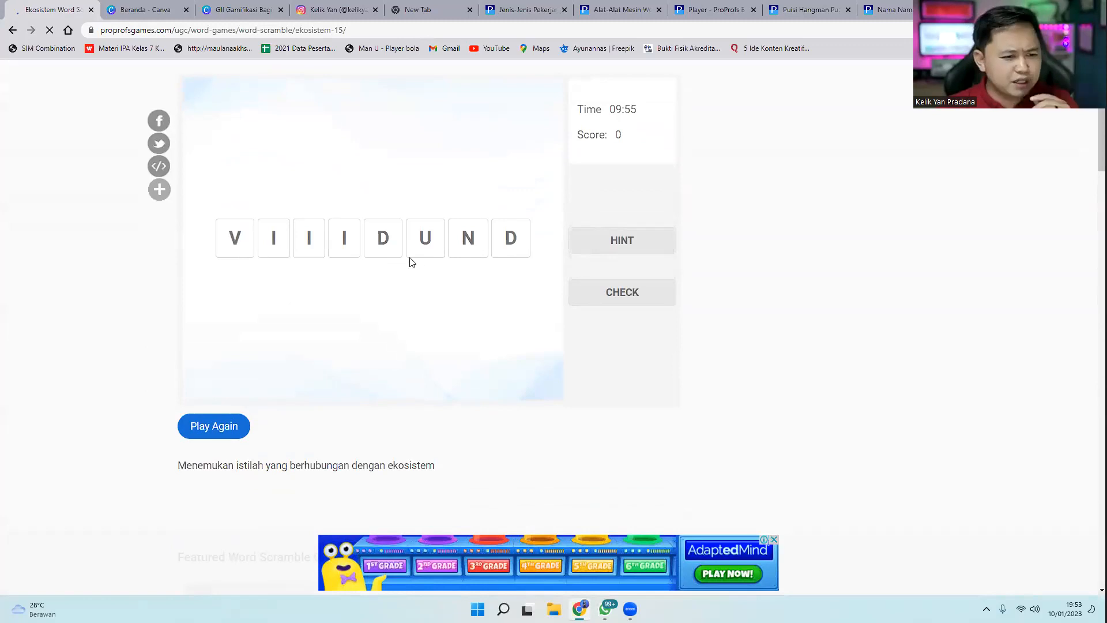
click(633, 246)
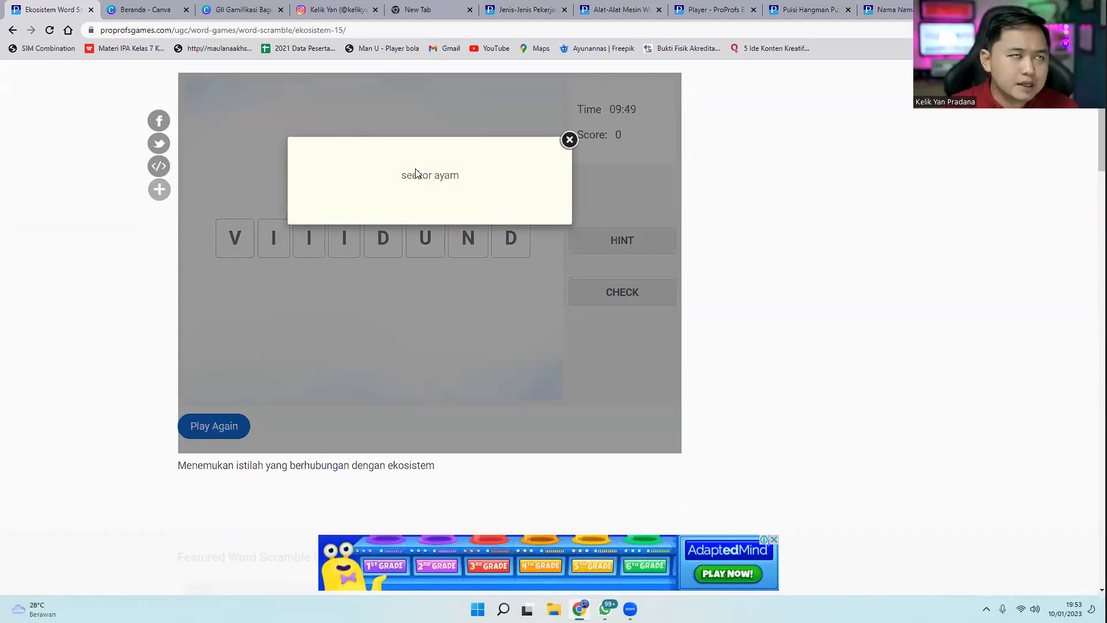
click(568, 140)
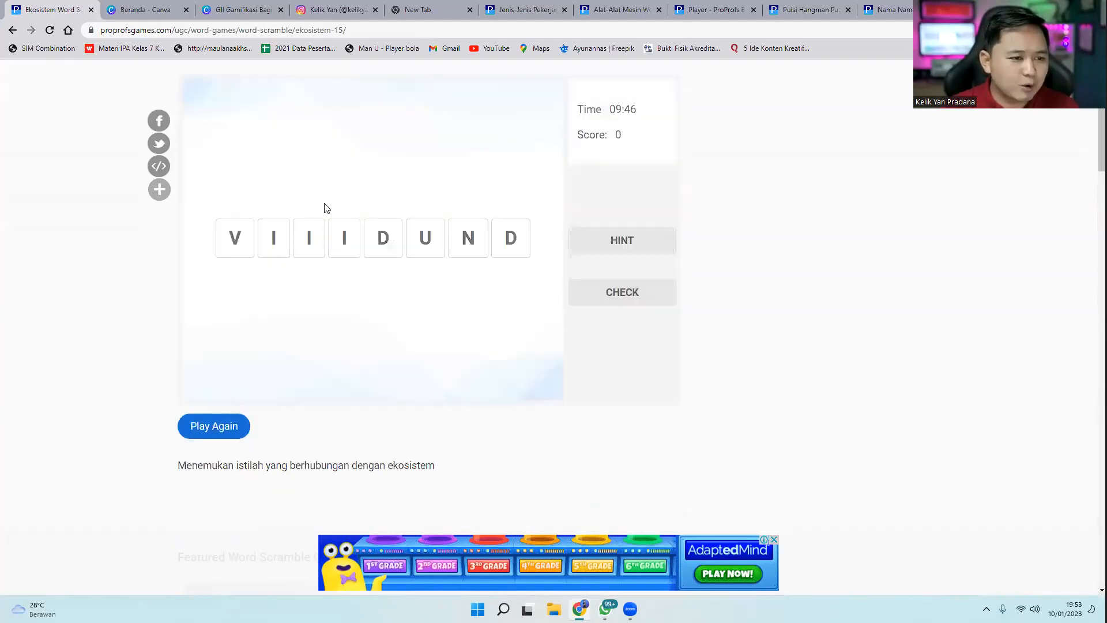
drag(272, 238, 231, 238)
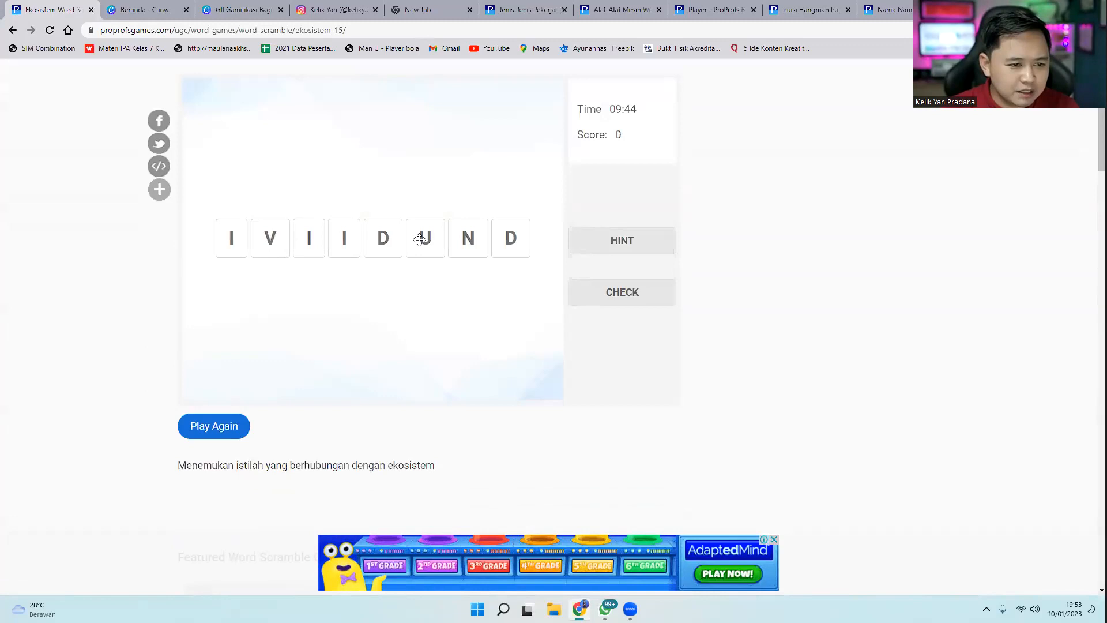
drag(470, 237, 271, 238)
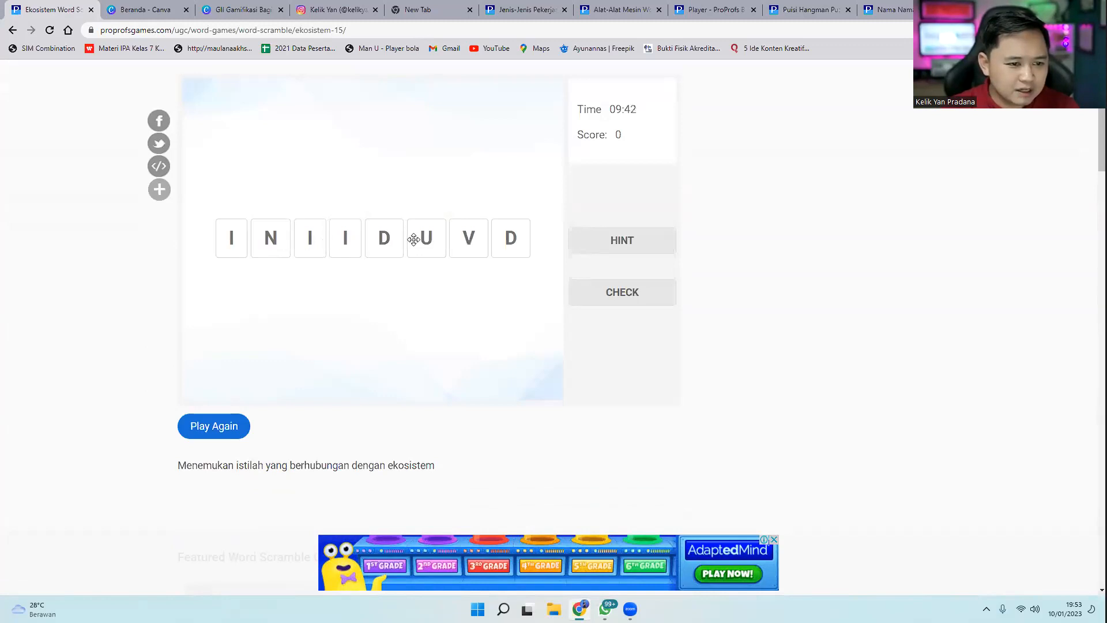
drag(376, 240, 313, 238)
drag(468, 240, 391, 238)
mouse_move(502, 237)
mouse_down()
mouse_move(472, 239)
mouse_move(514, 240)
mouse_up()
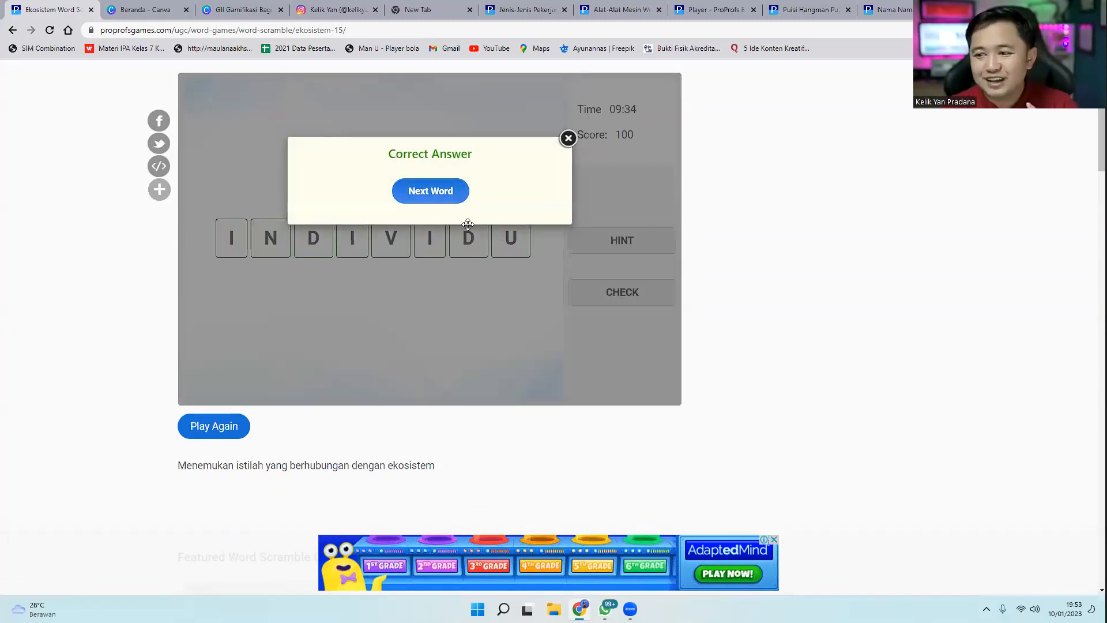
click(430, 195)
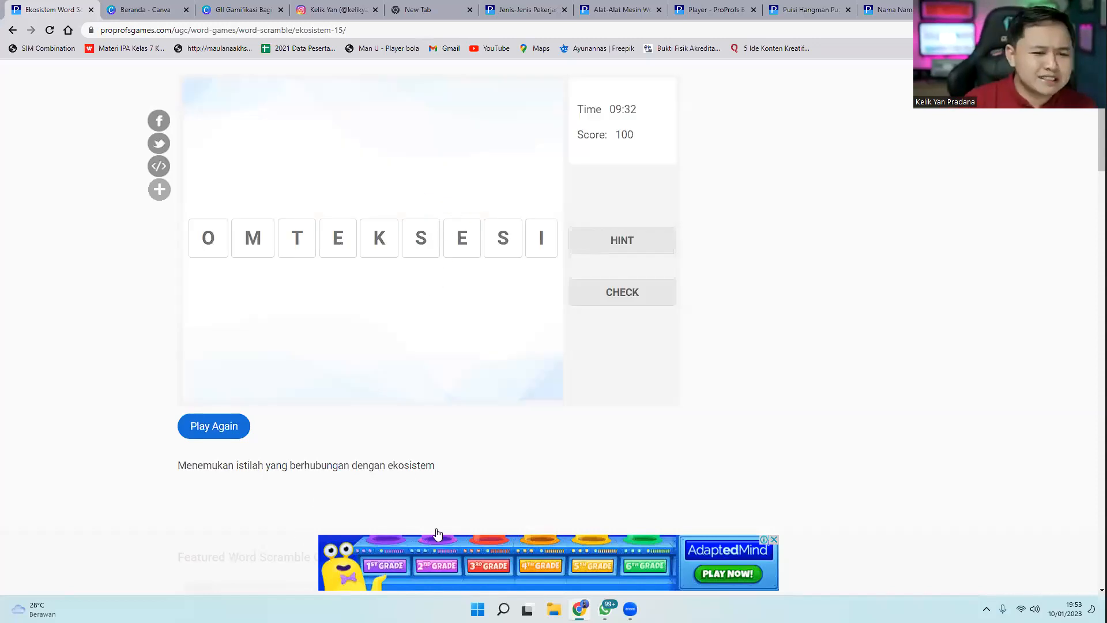
View the second word's hint and rearrange its scrambled letters into EKOSISTEM
click(633, 239)
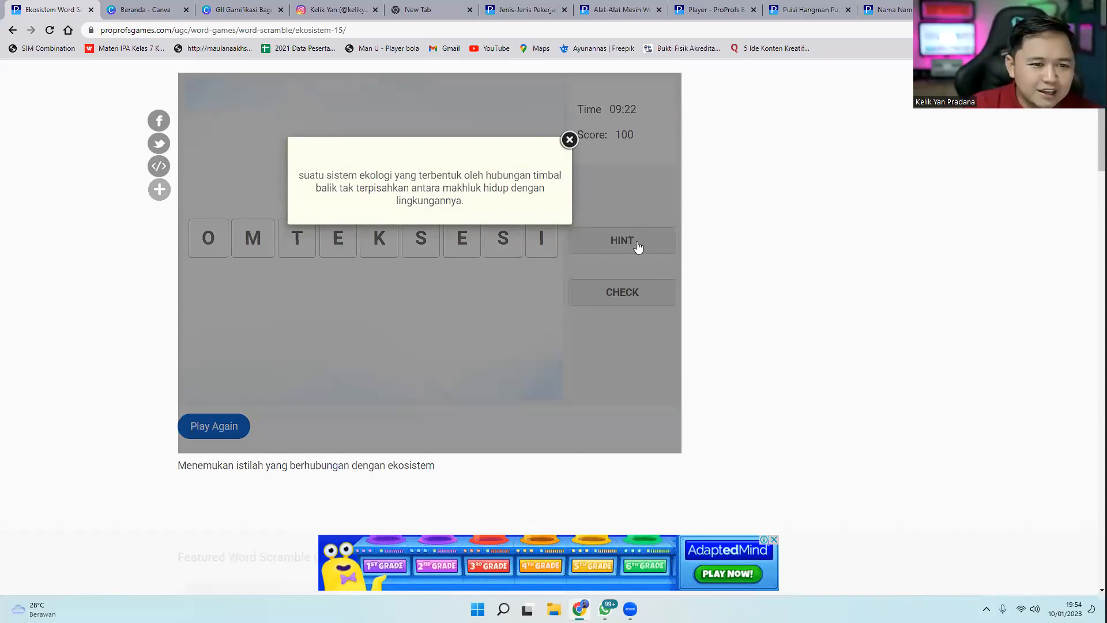
click(570, 140)
drag(333, 241, 206, 241)
drag(395, 249, 289, 242)
drag(406, 241, 332, 240)
drag(526, 238, 383, 240)
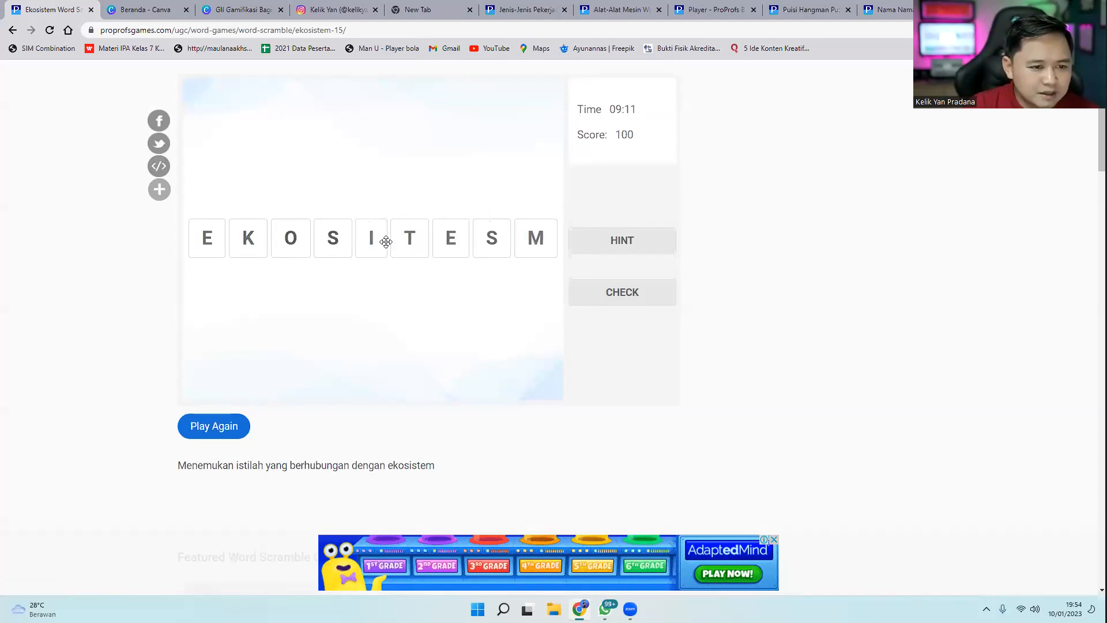
drag(494, 240, 411, 242)
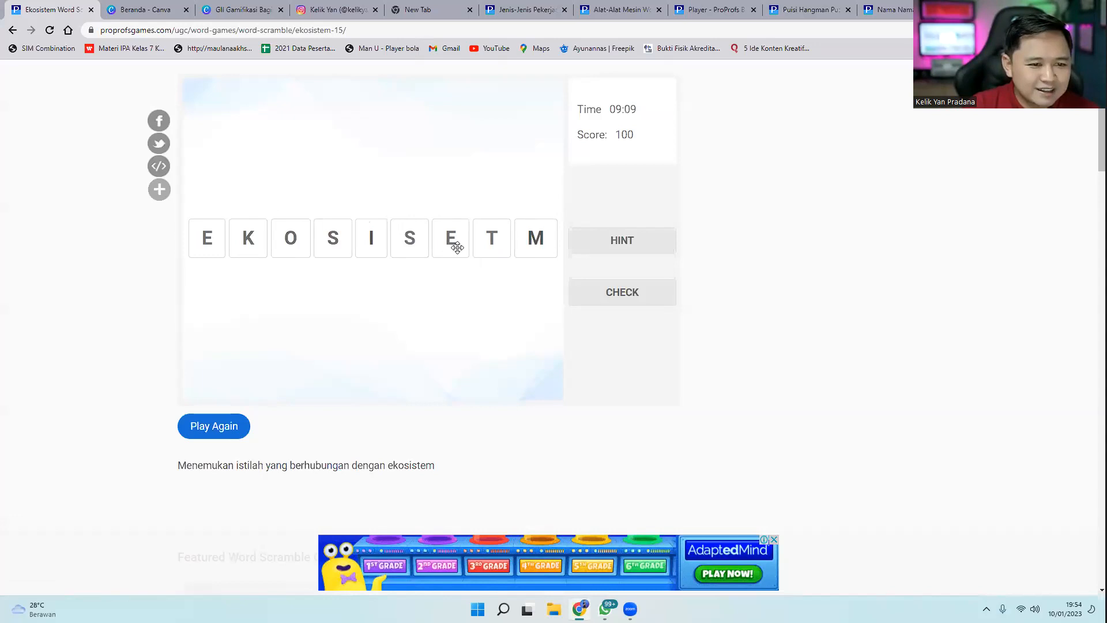
drag(497, 245, 494, 243)
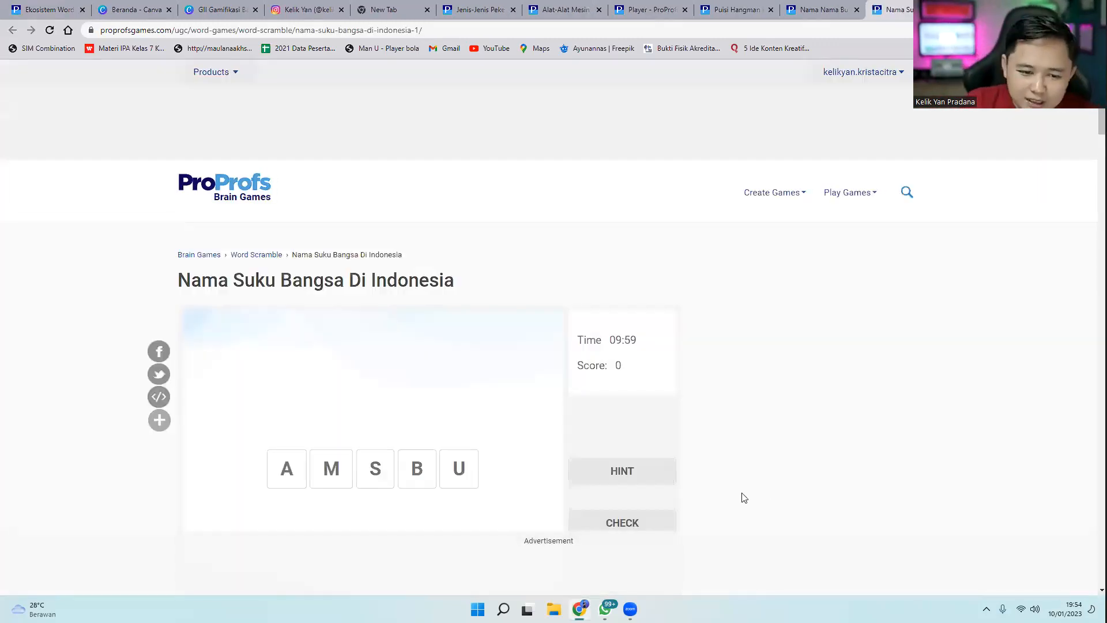
In the Nama Suku Bangsa Di Indonesia game, view the first hint, arrange the letters as SUMBA and continue to the second word
scroll(742, 497, down, 3)
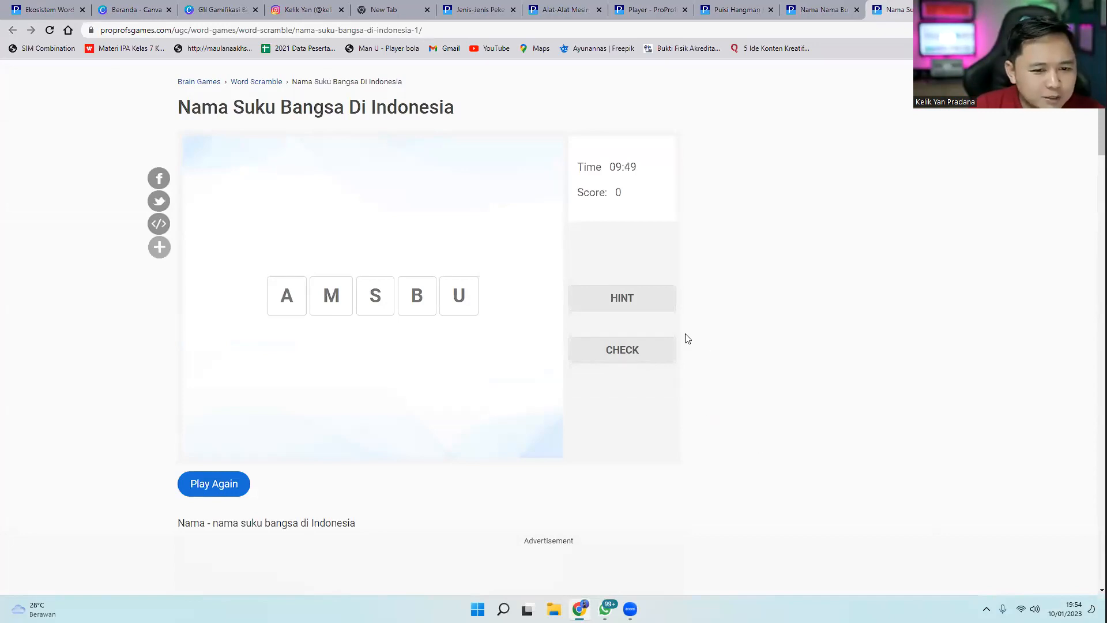
click(656, 300)
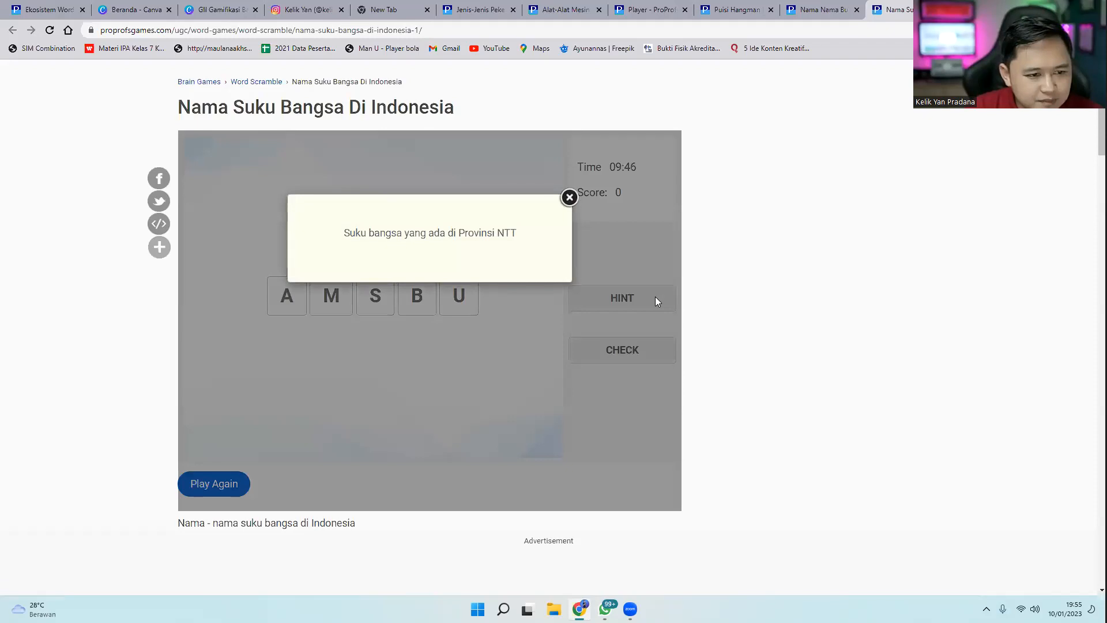
click(569, 198)
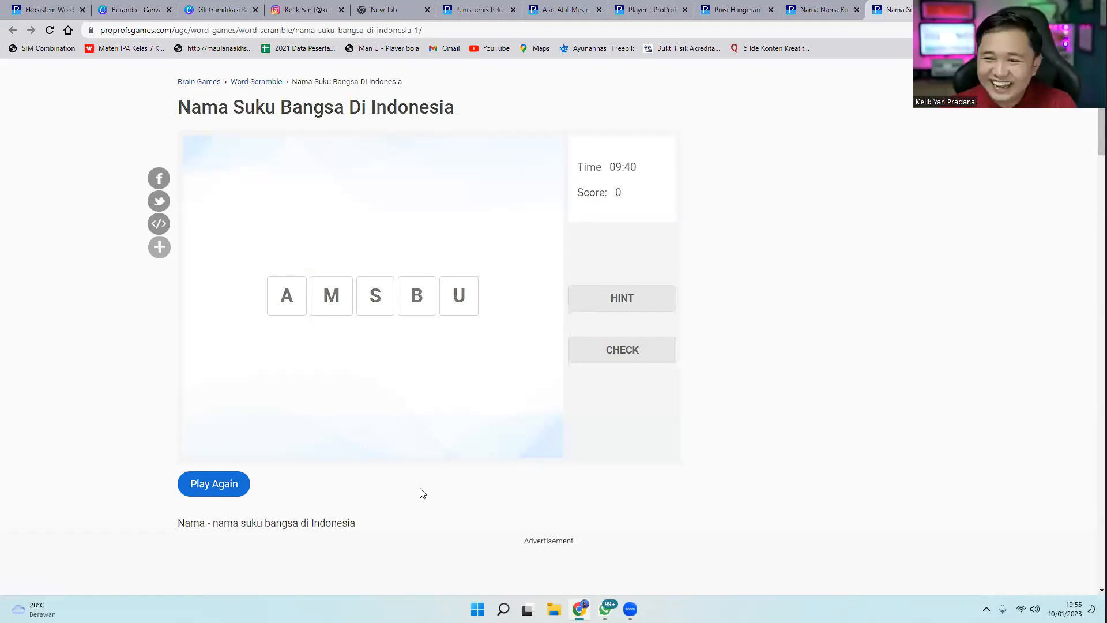
drag(375, 296, 294, 301)
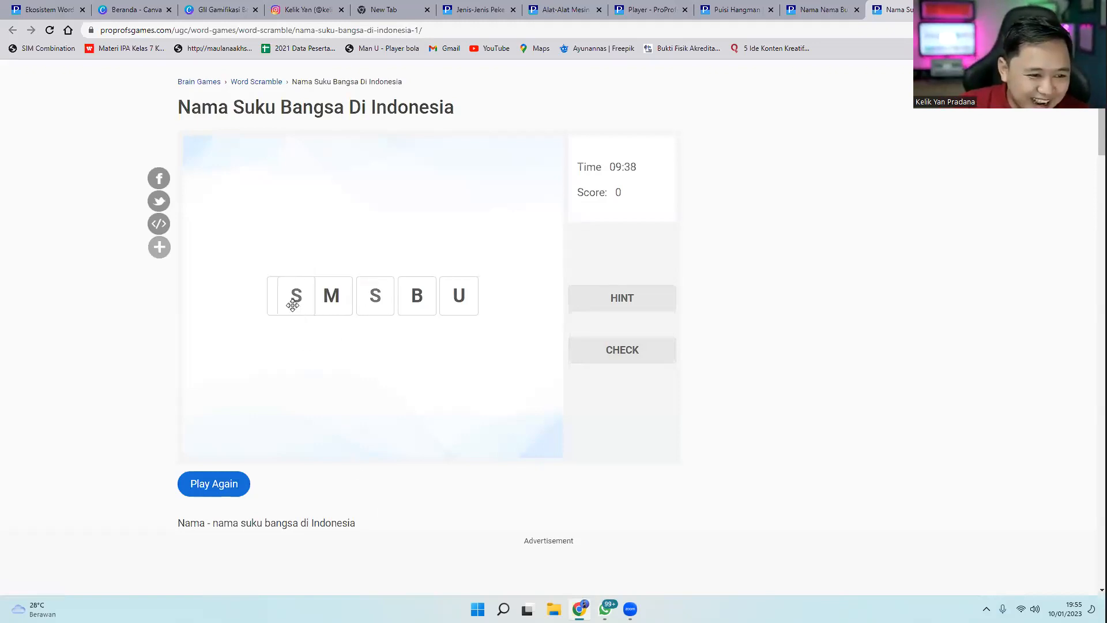
mouse_move(458, 296)
mouse_down()
mouse_move(326, 297)
mouse_move(457, 298)
mouse_up()
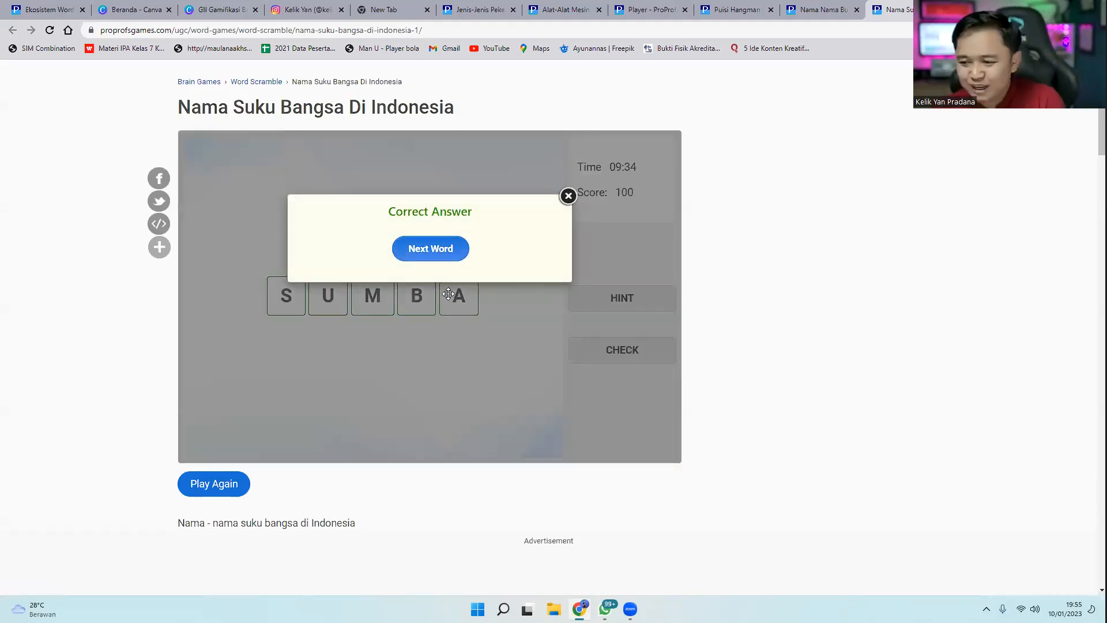
click(433, 260)
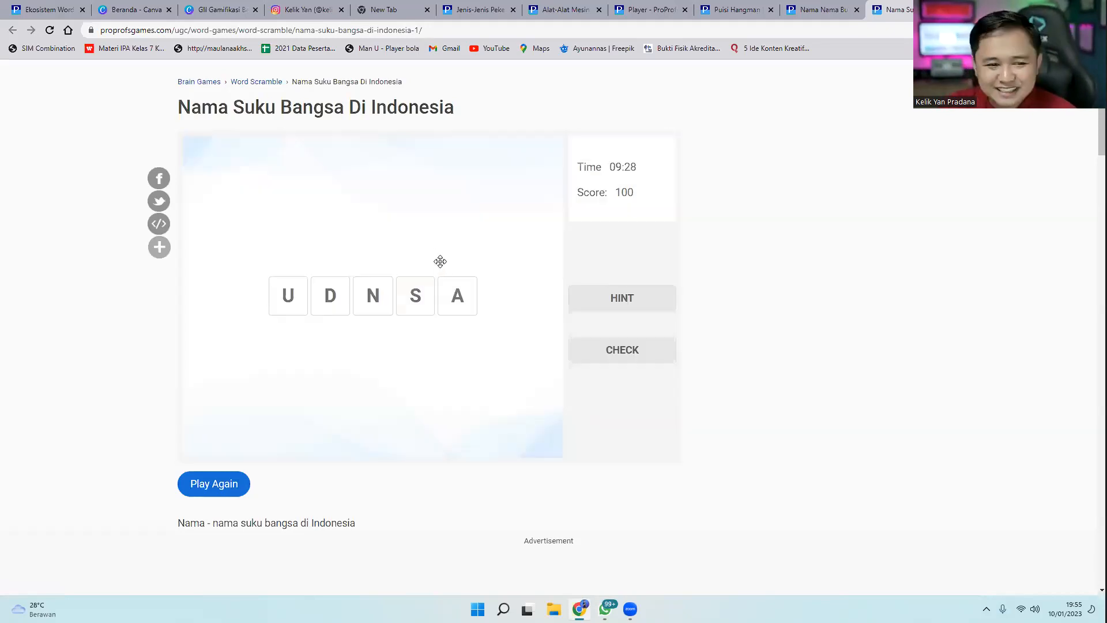
Solve the second word as SUNDA using its hint and the third as ASMAT, and continue to the fourth word
click(609, 297)
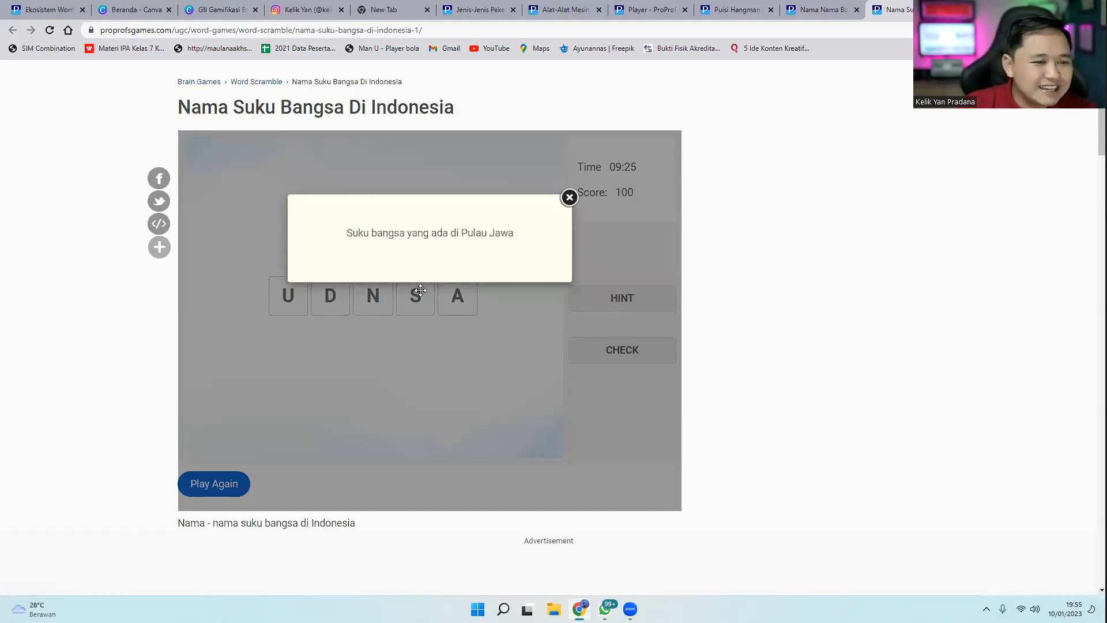
drag(421, 290, 306, 304)
drag(398, 302, 334, 307)
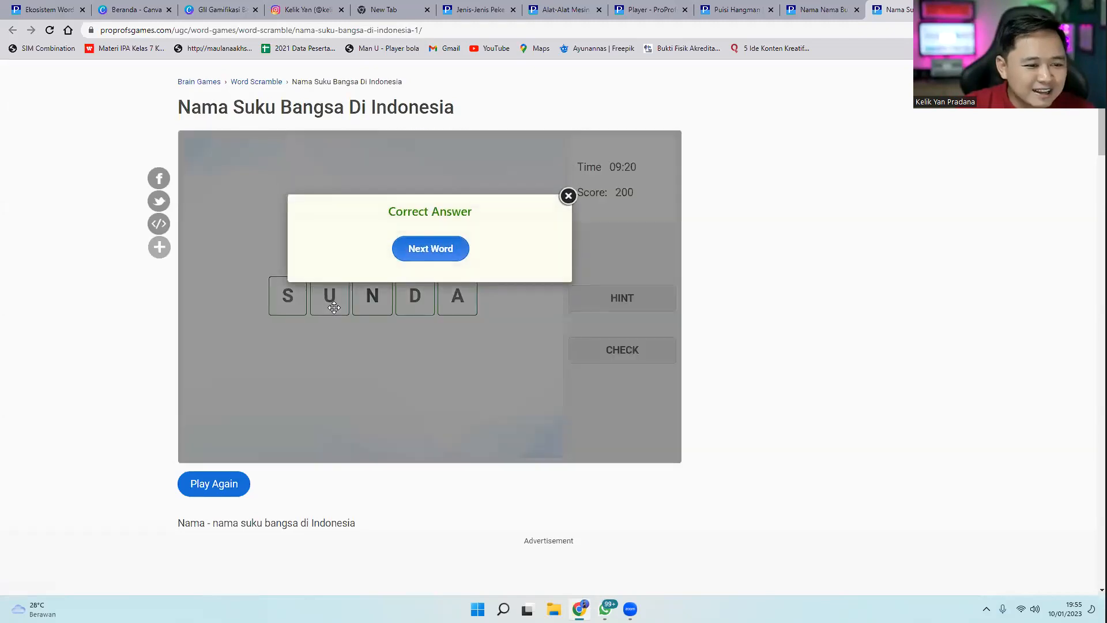
click(440, 254)
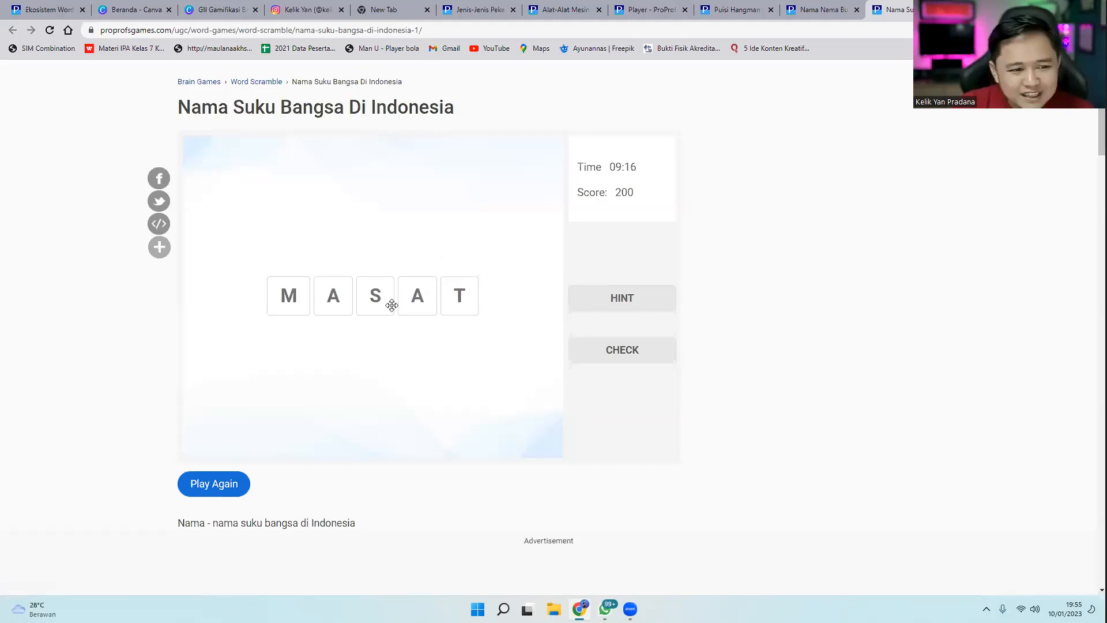
drag(291, 294, 337, 289)
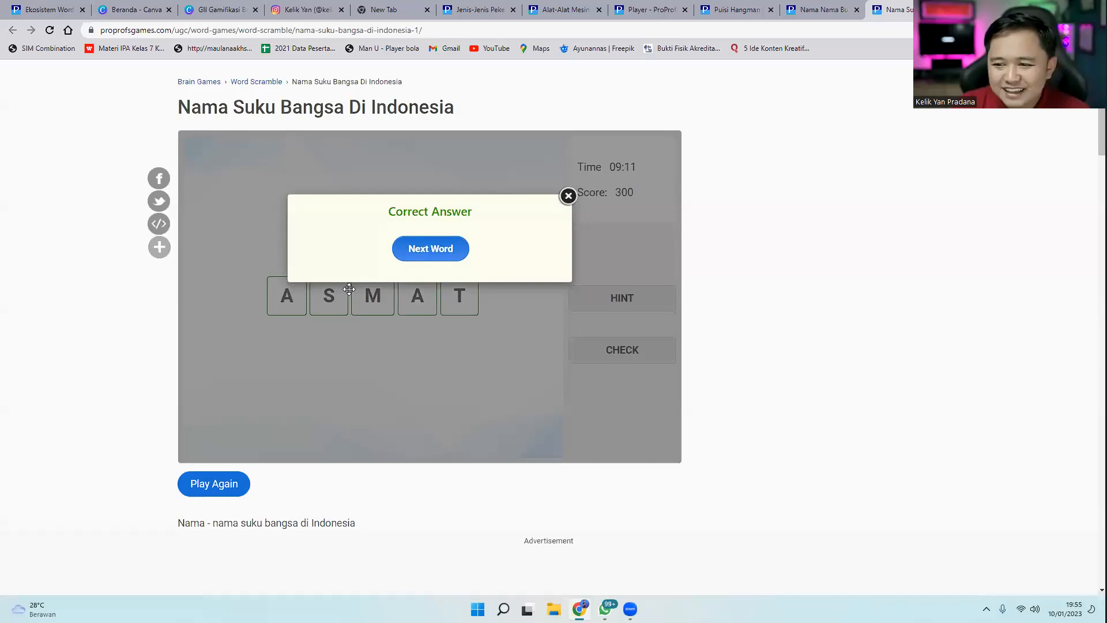
click(427, 254)
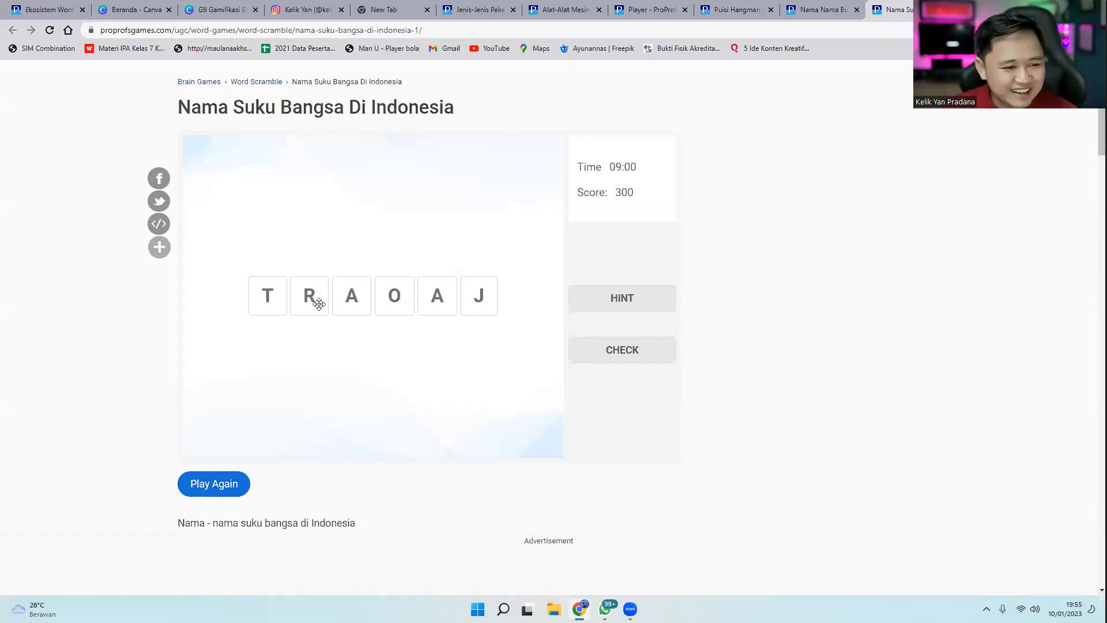
Solve the fourth word as TORAJA and the fifth as DAYAK to finish the game
drag(382, 295, 353, 295)
drag(472, 296, 432, 296)
click(426, 248)
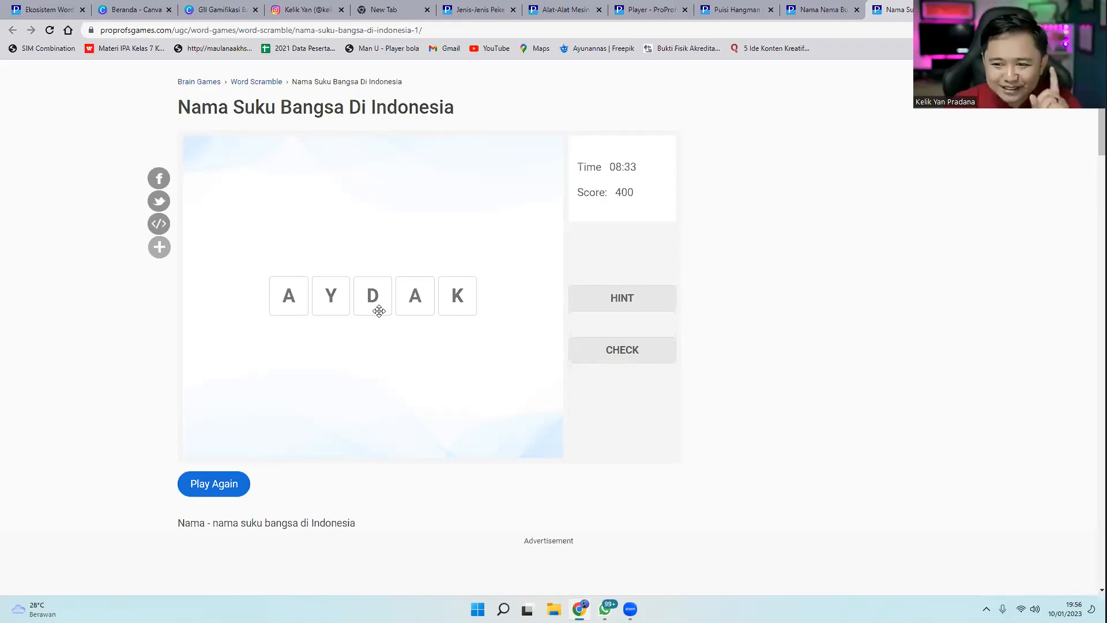
drag(379, 311, 341, 302)
drag(413, 299, 370, 299)
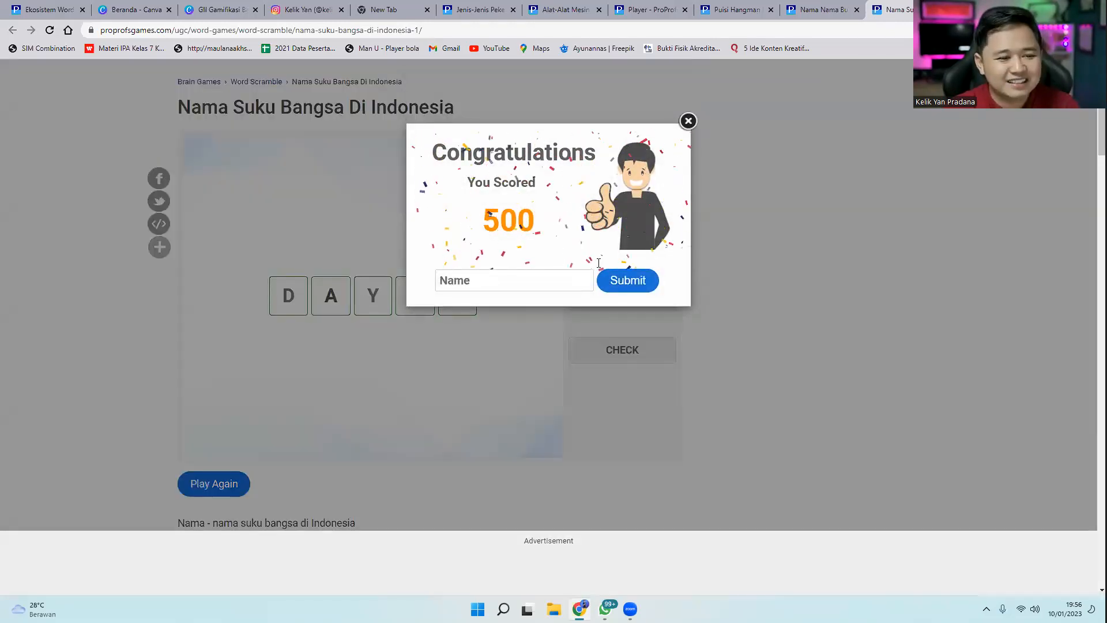
Submit the player's name with the final score and view the achievement certificate
text(Kelik)
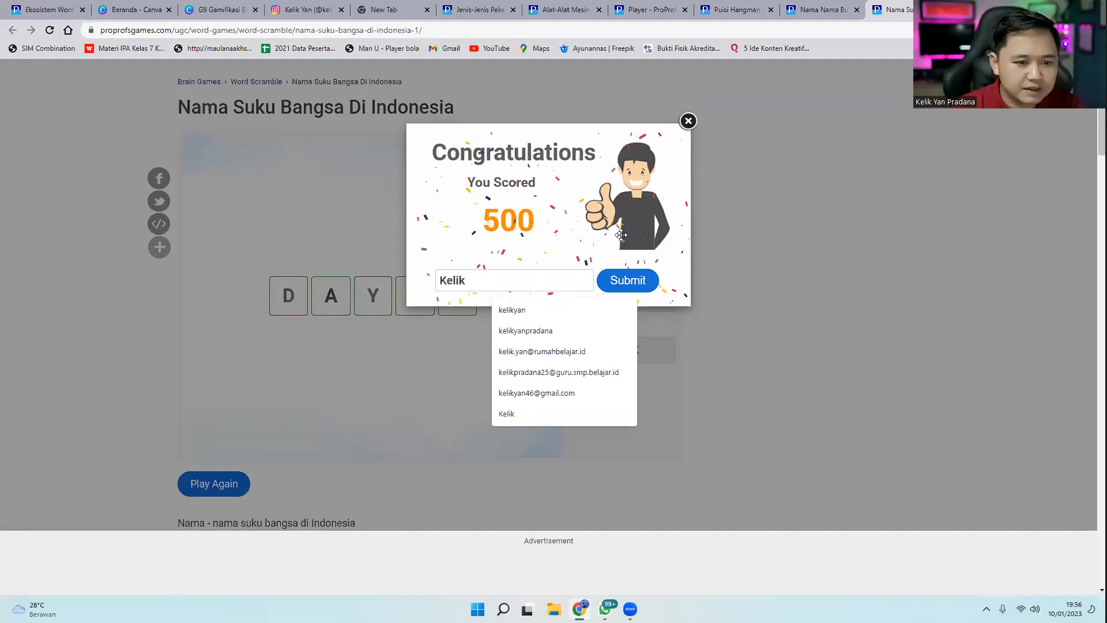
click(633, 289)
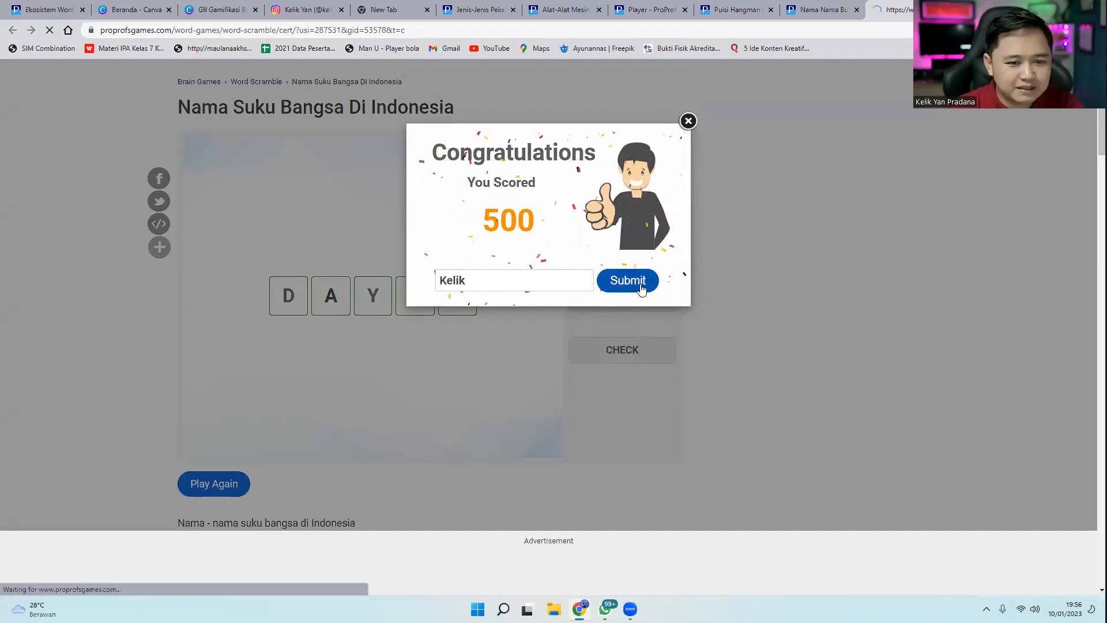
scroll(589, 320, down, 3)
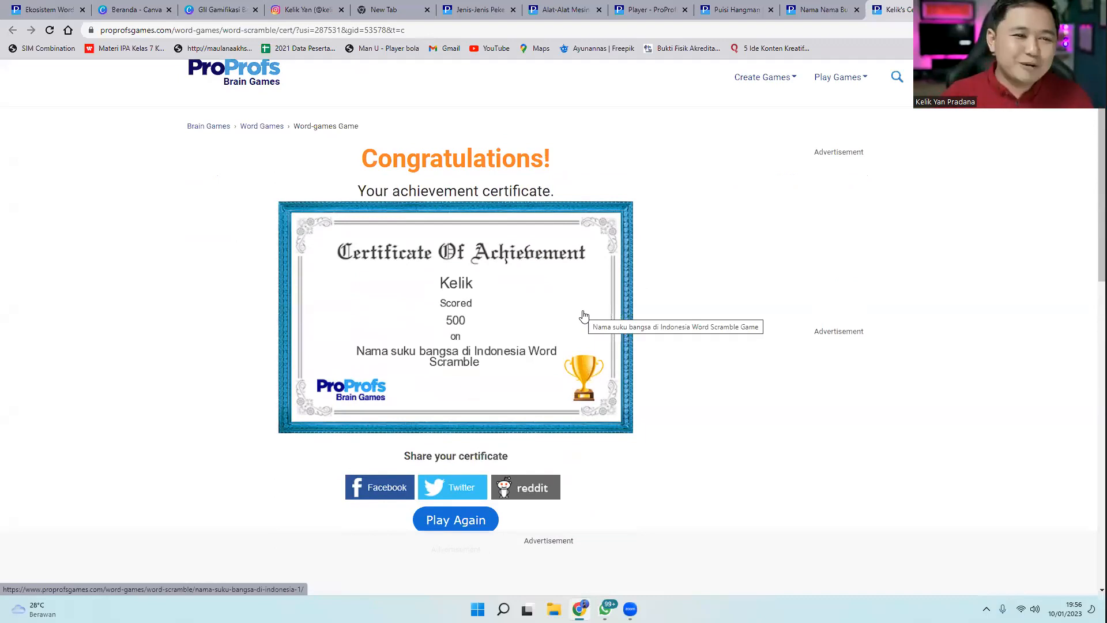
Switch to the GII Gamifikasi Bagian 2 presentation in Canva, present slides 26 and 27 full screen and exit the presentation
click(225, 9)
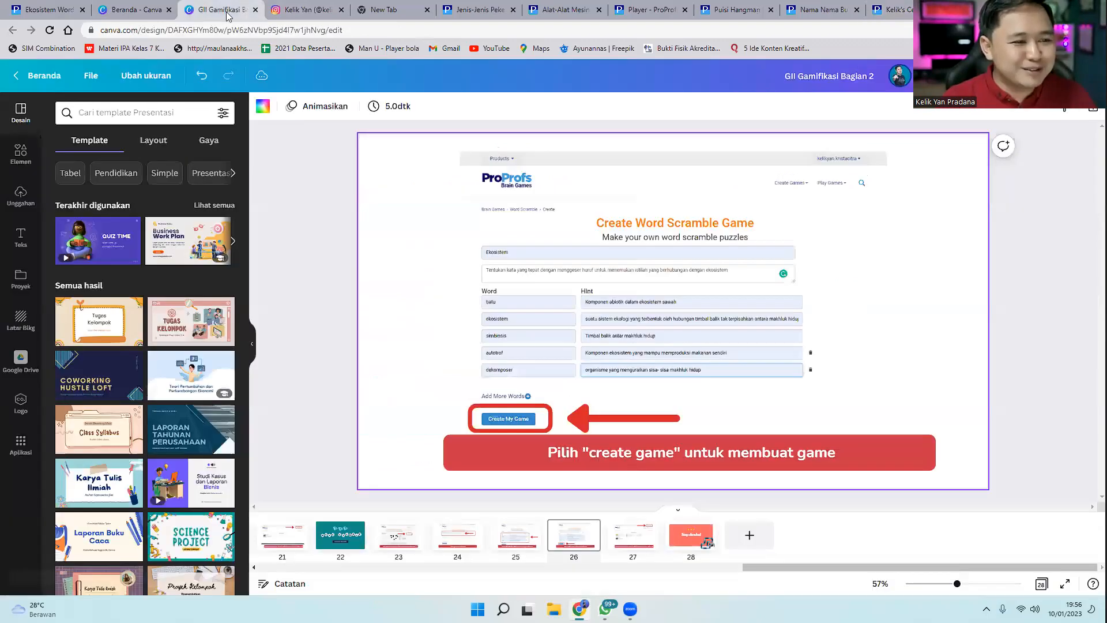
click(627, 545)
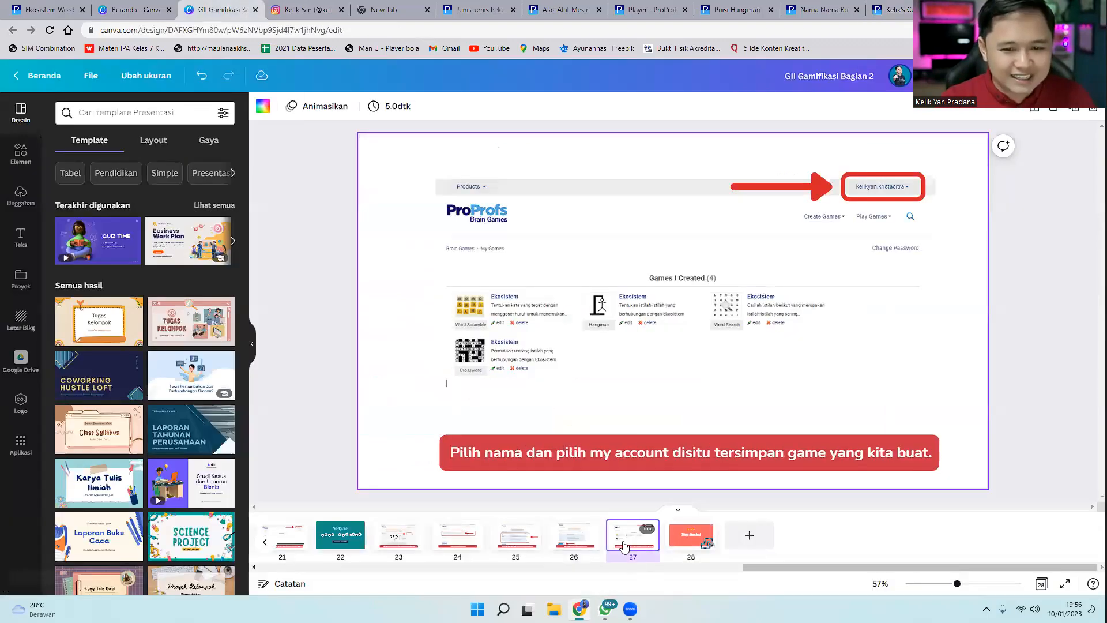
click(577, 536)
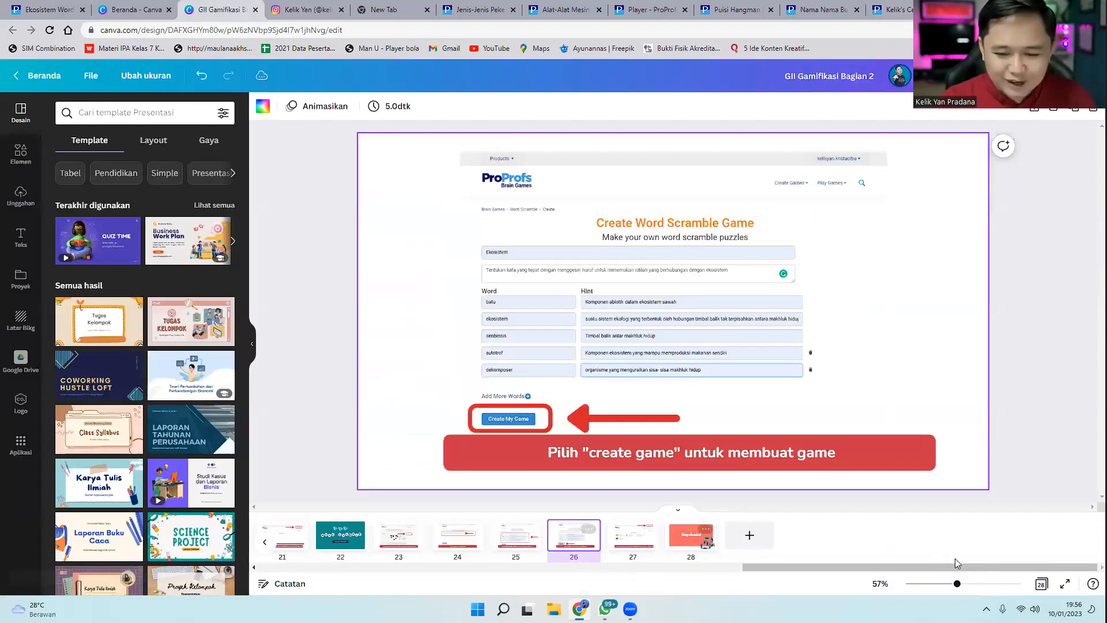
click(1065, 584)
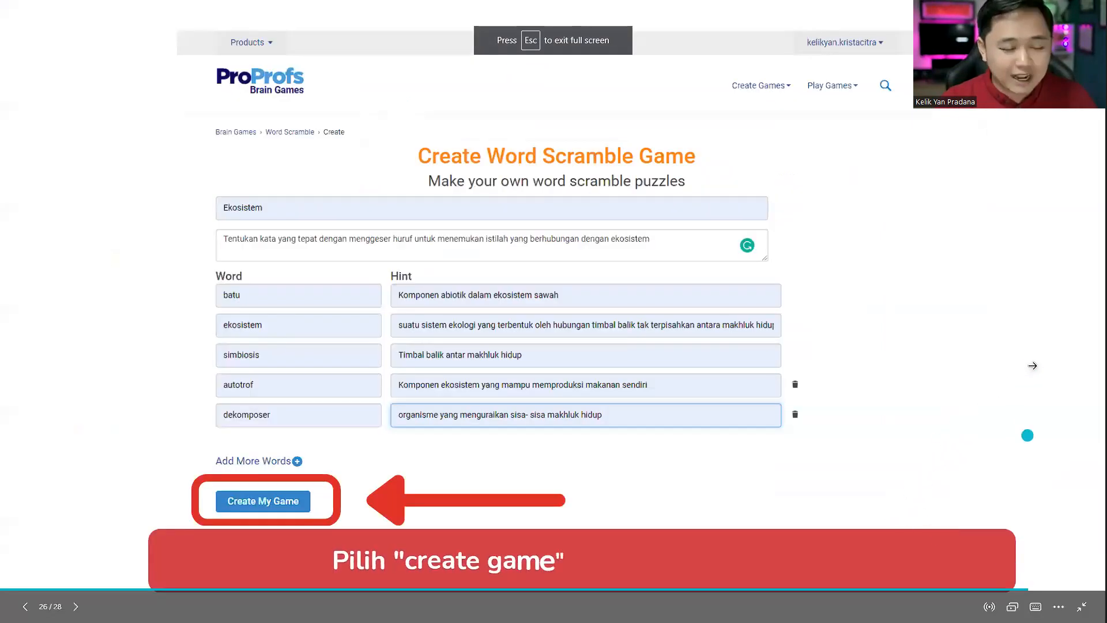
click(1044, 366)
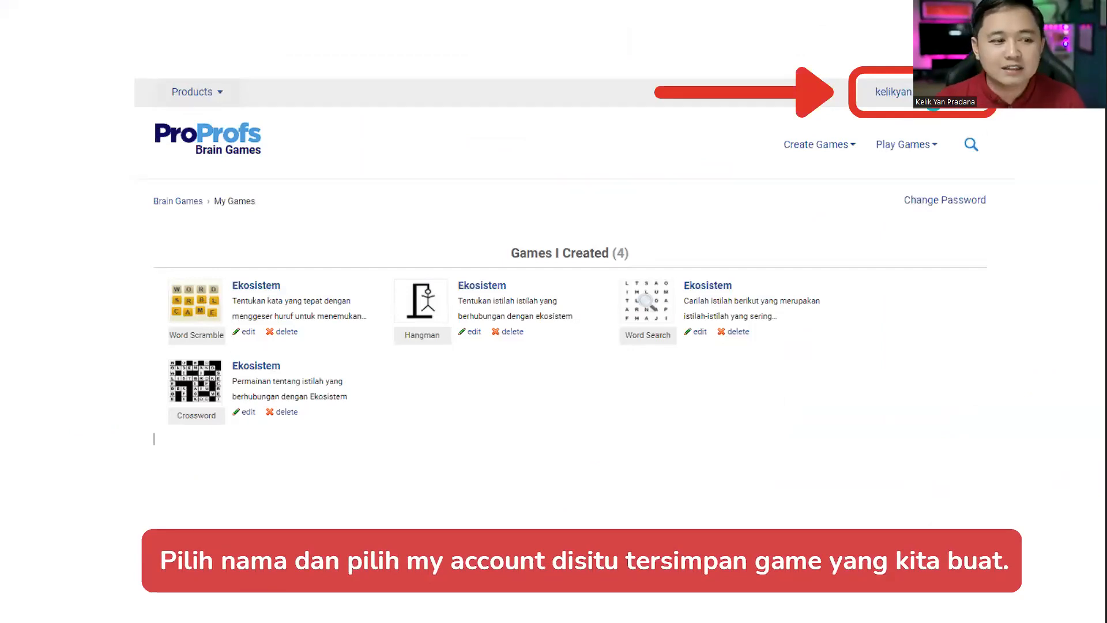
key(Escape)
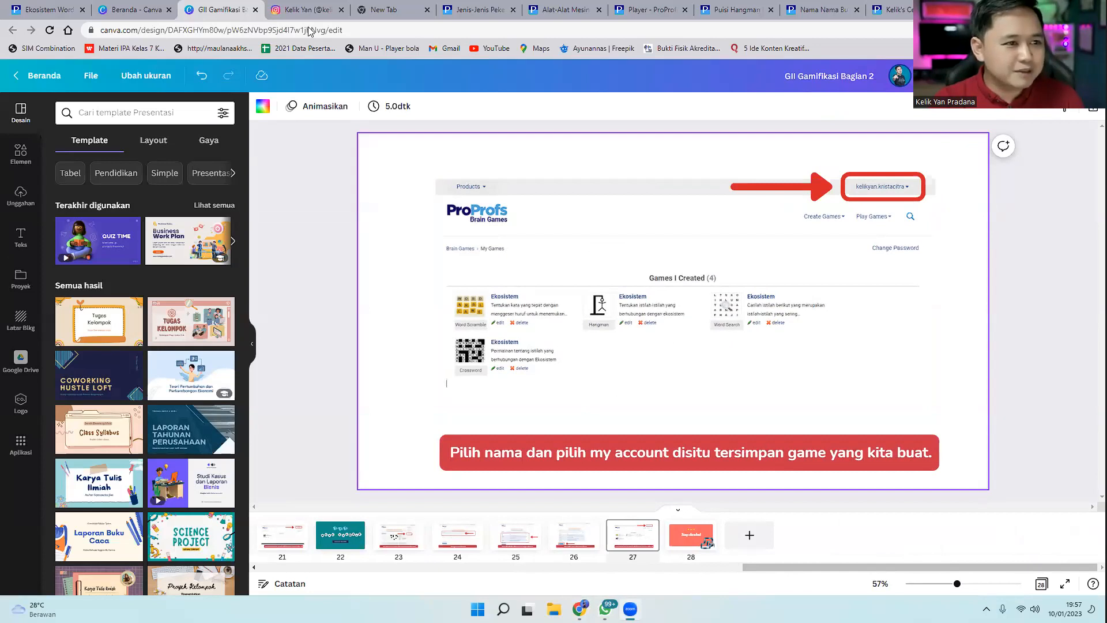
Look at the presenter's Instagram profile and return to the Canva presentation
click(306, 9)
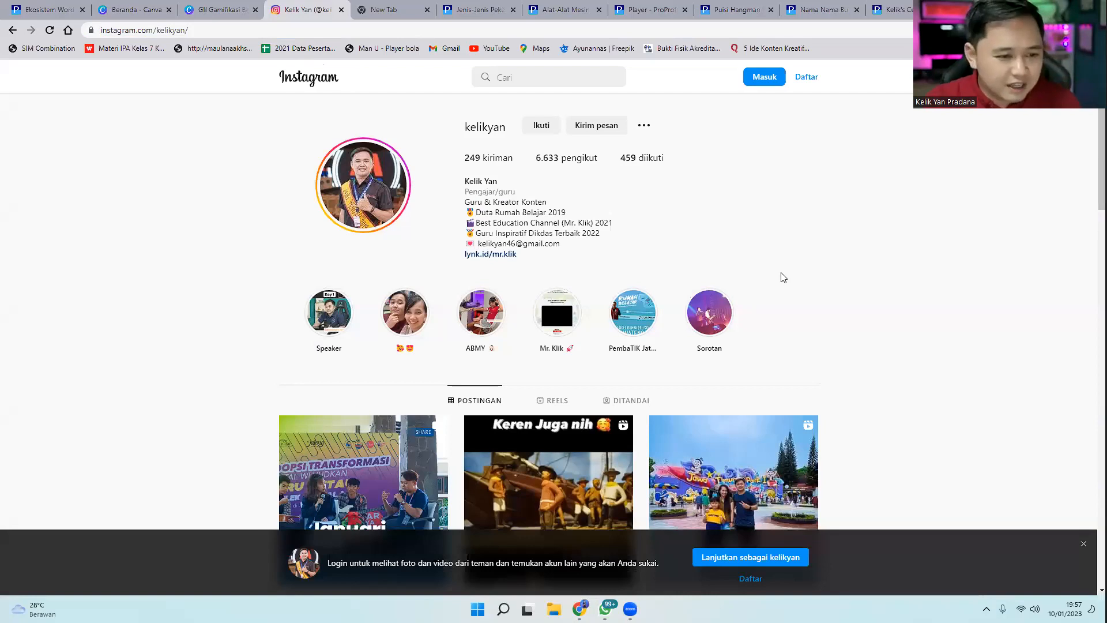
click(204, 4)
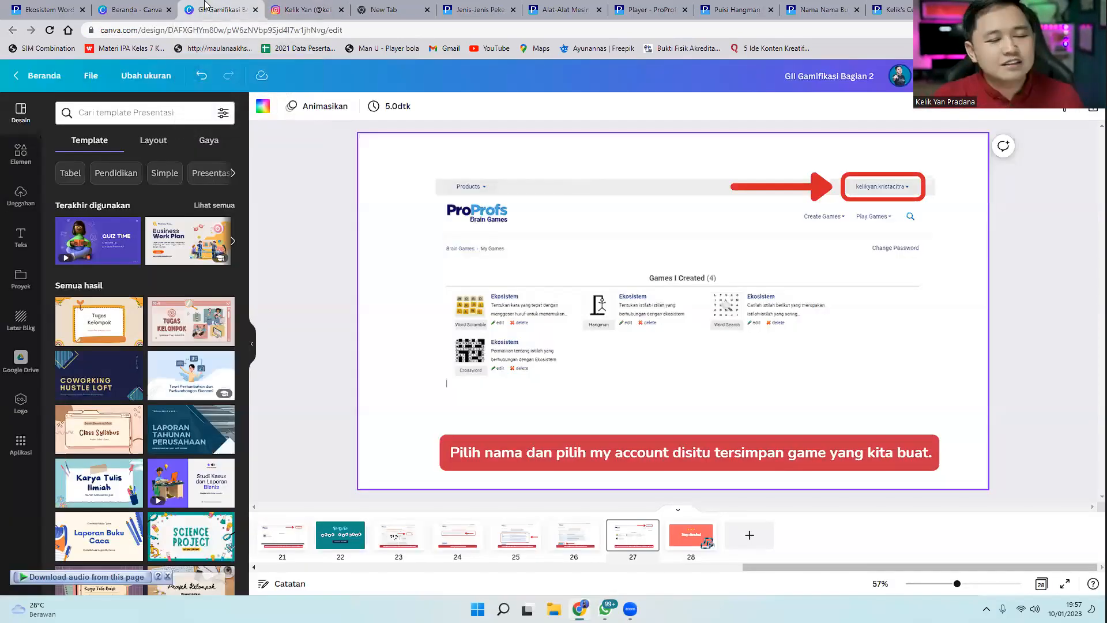